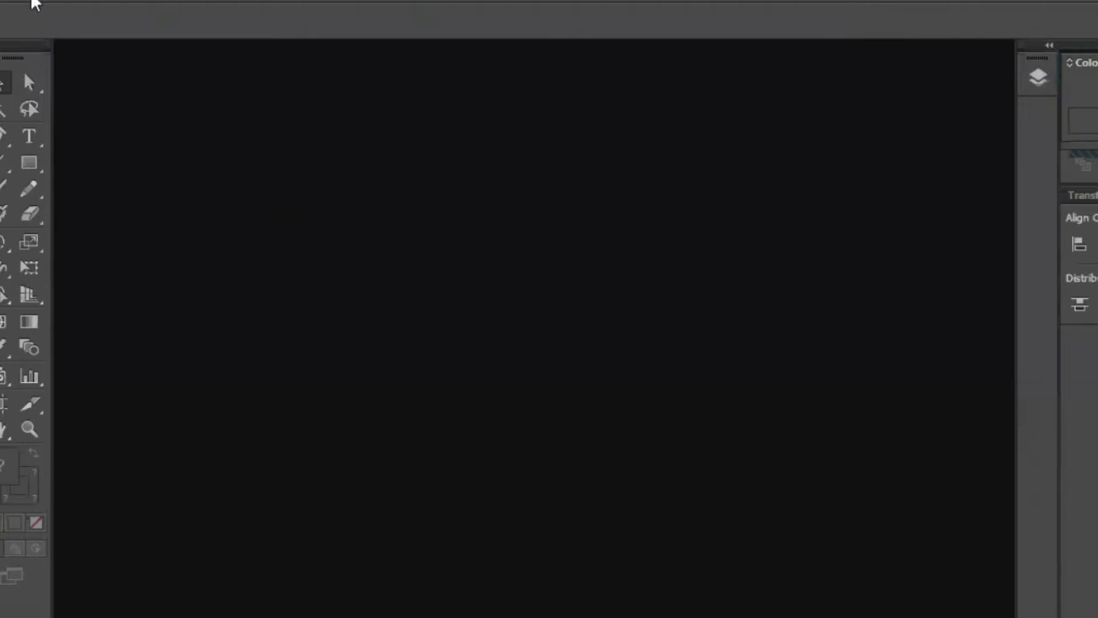
Start a new document and show its advanced settings
left_click(35, 4)
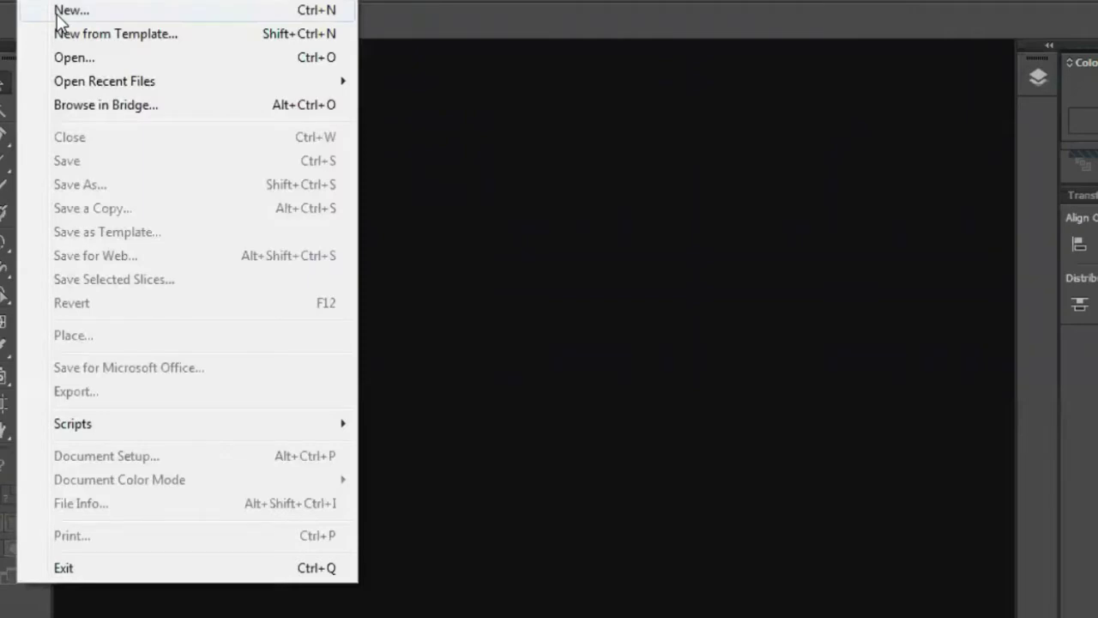
left_click(57, 14)
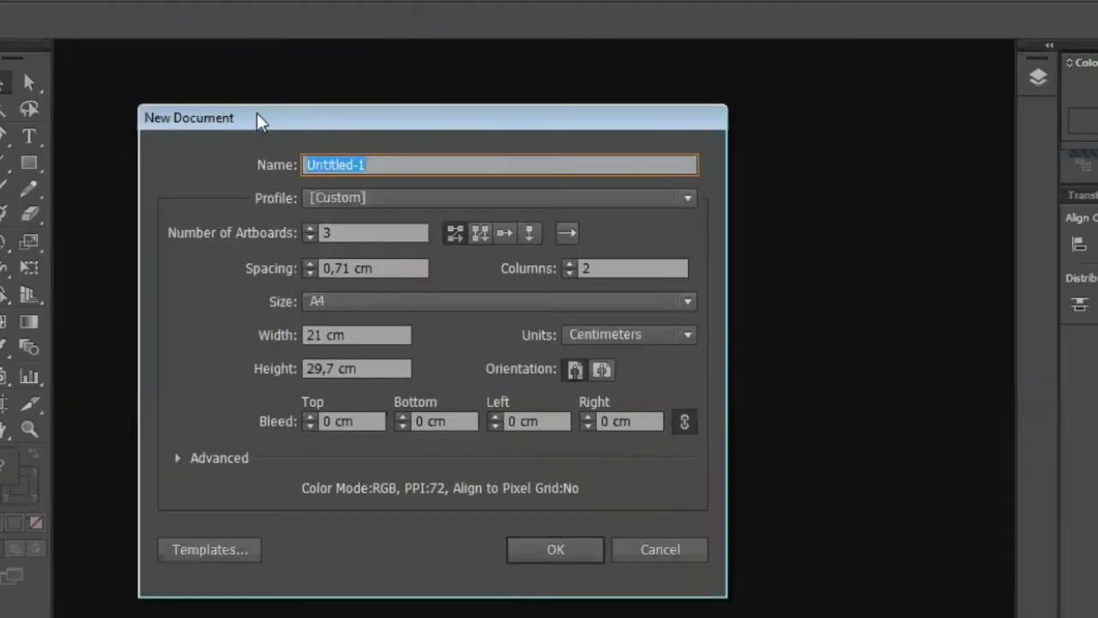
left_click_drag(267, 123, 419, 106)
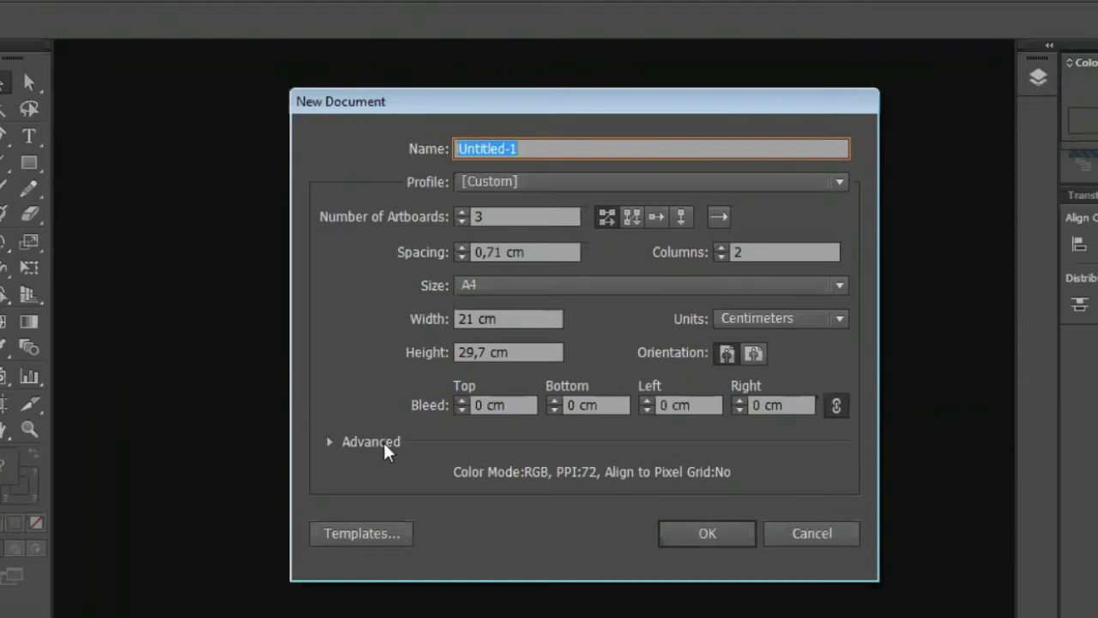
left_click(328, 442)
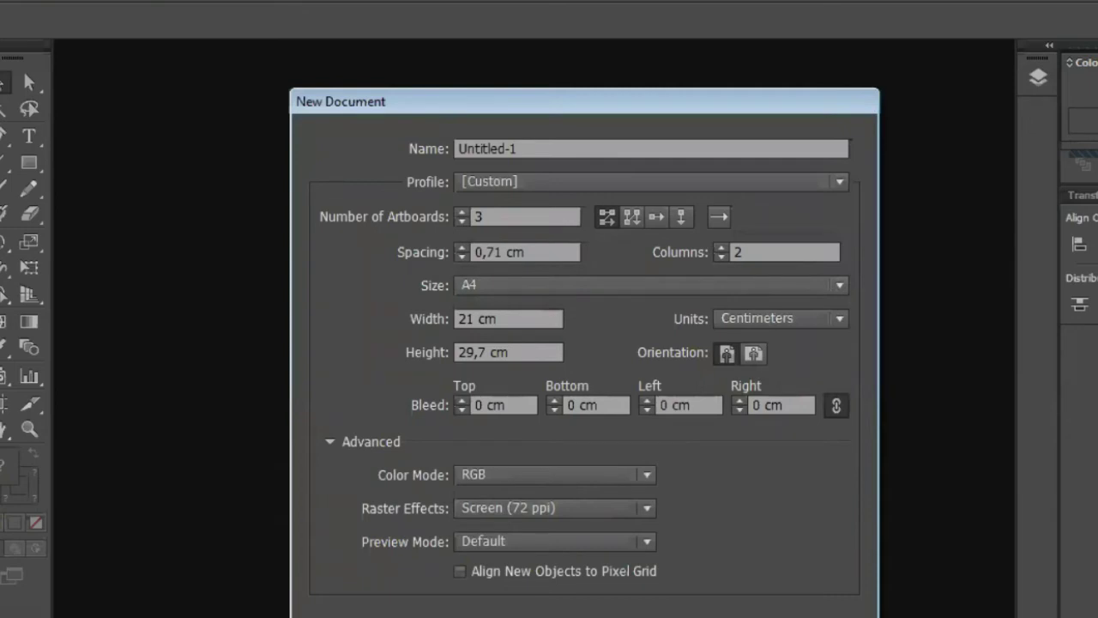
Name the new document Latihan 1
left_click(553, 142)
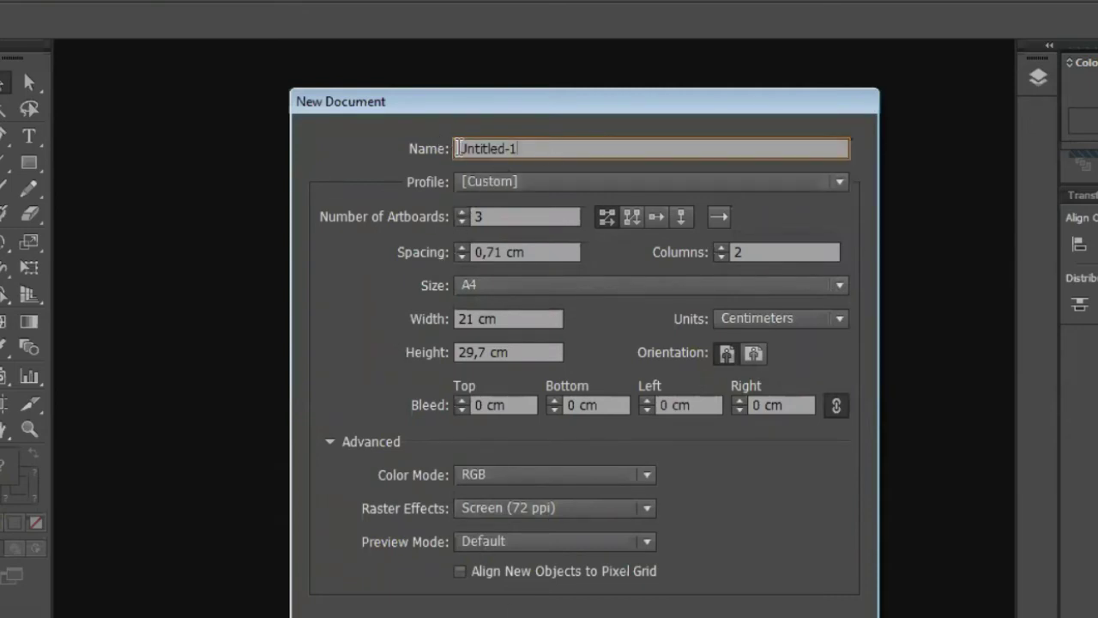
left_click_drag(549, 146, 444, 146)
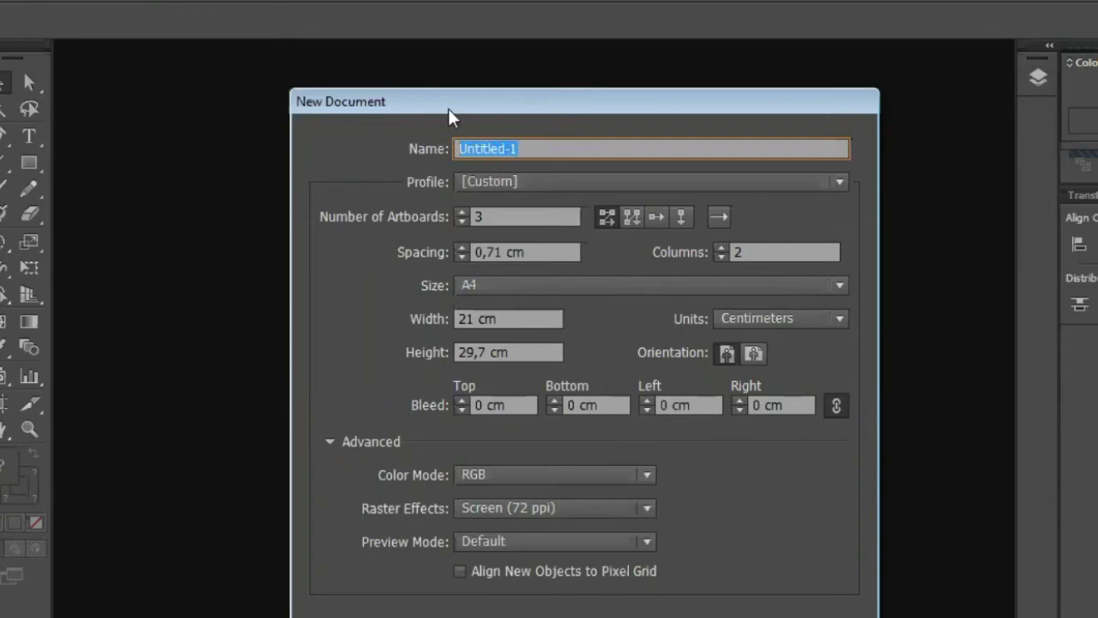
type("lATIHAN")
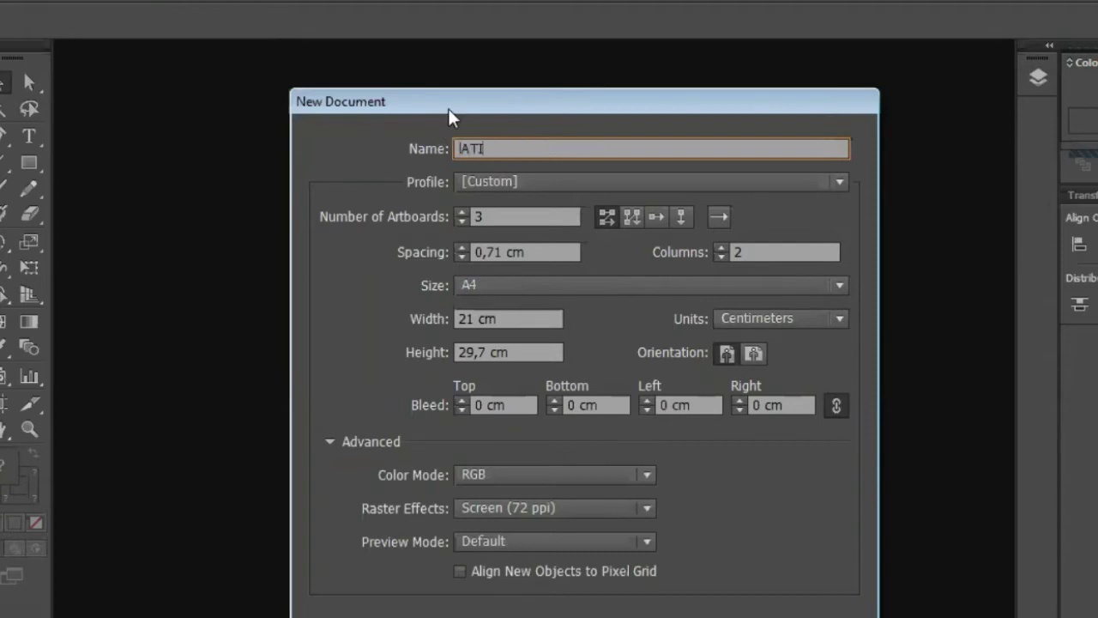
key("BackSpace")
key("BackSpace")
key("BackSpace")
key("BackSpace")
key("BackSpace")
key("BackSpace")
key("BackSpace")
type("Latihan 1")
Keep the Custom profile and set up two artboards arranged in a single row
left_click(512, 182)
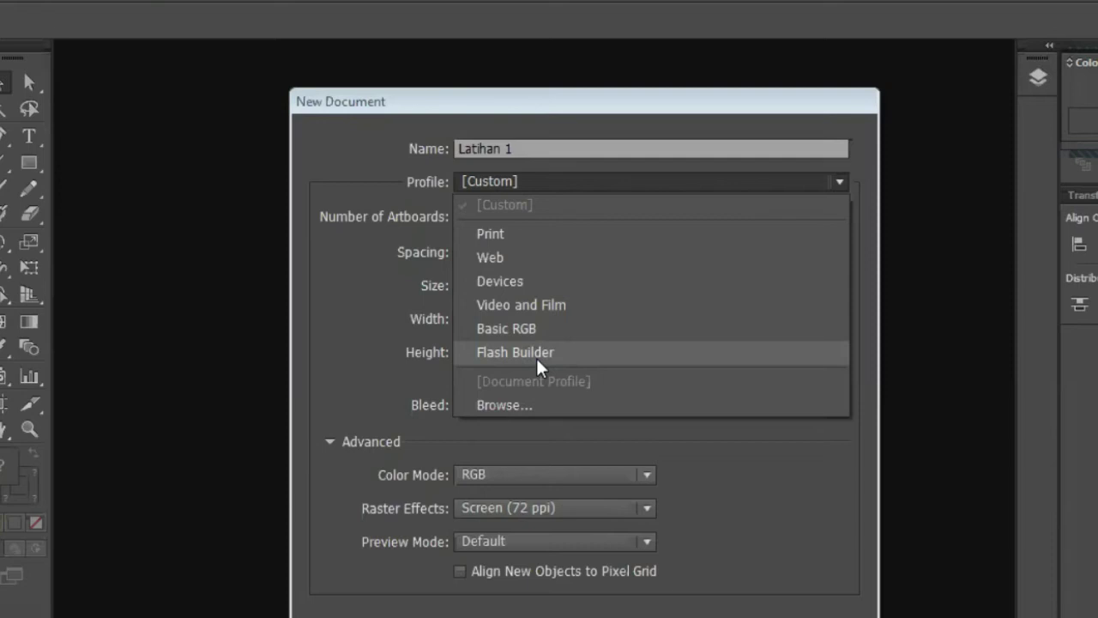
left_click(622, 177)
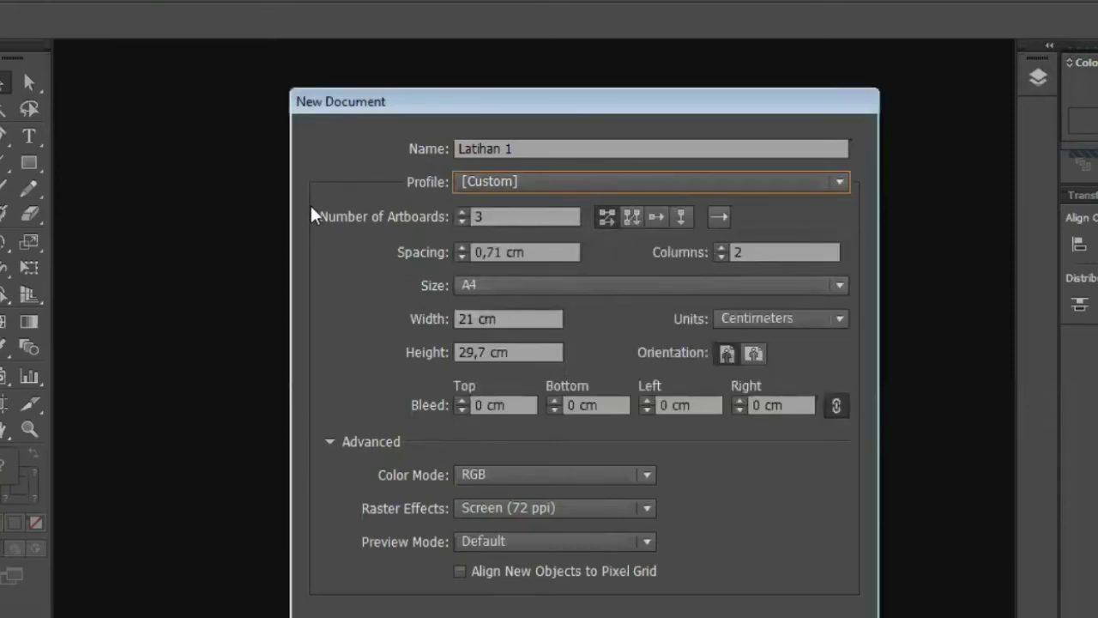
key("Tab")
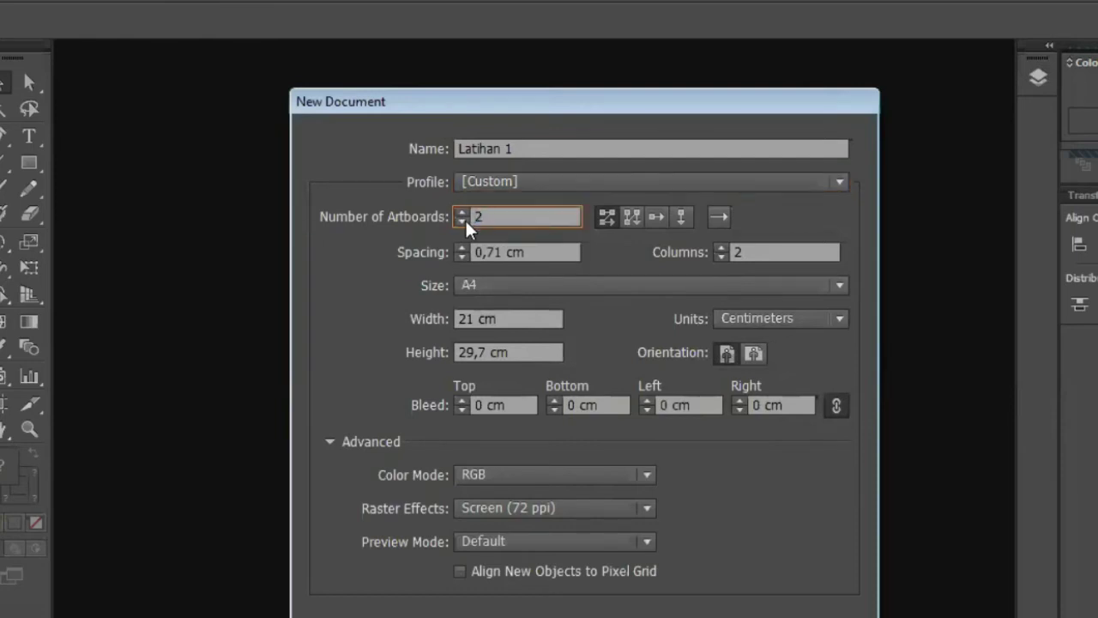
left_click(465, 219)
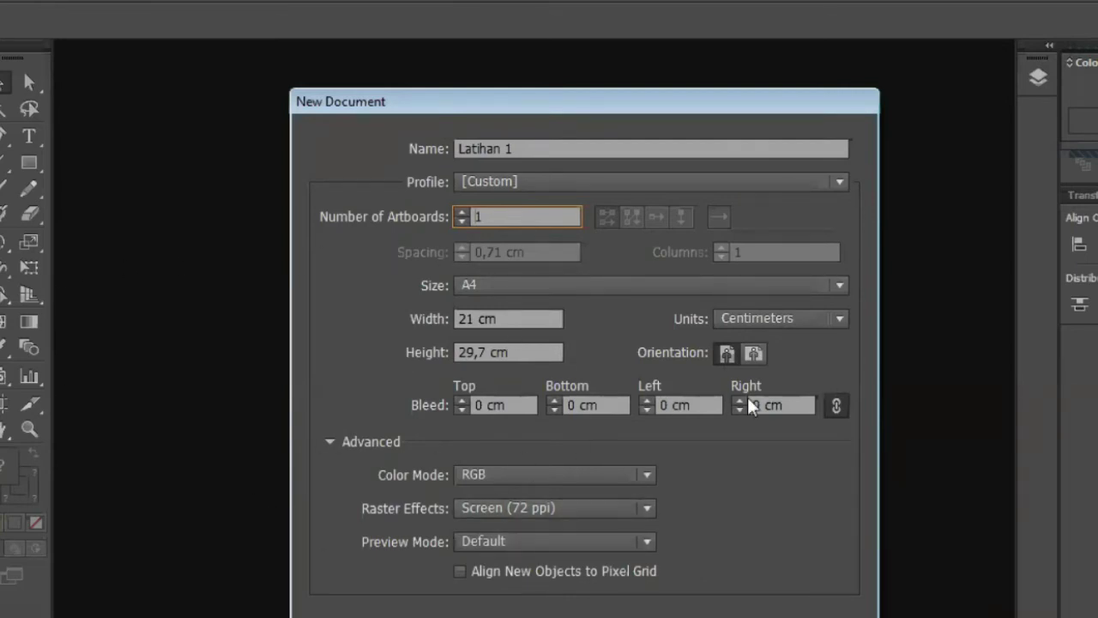
key("BackSpace")
left_click(462, 212)
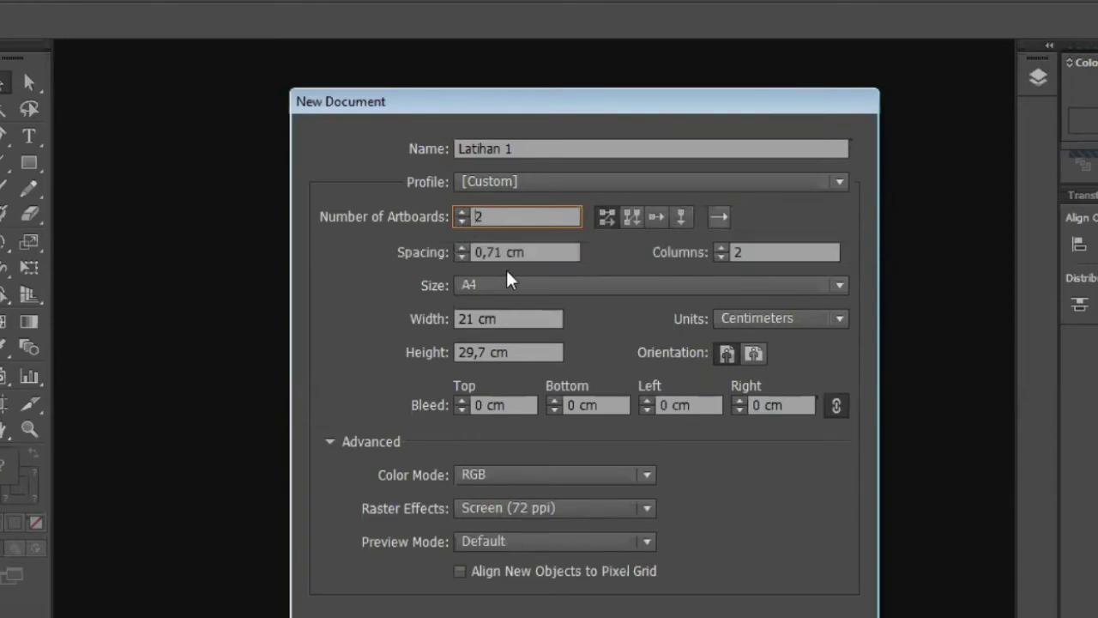
left_click(655, 217)
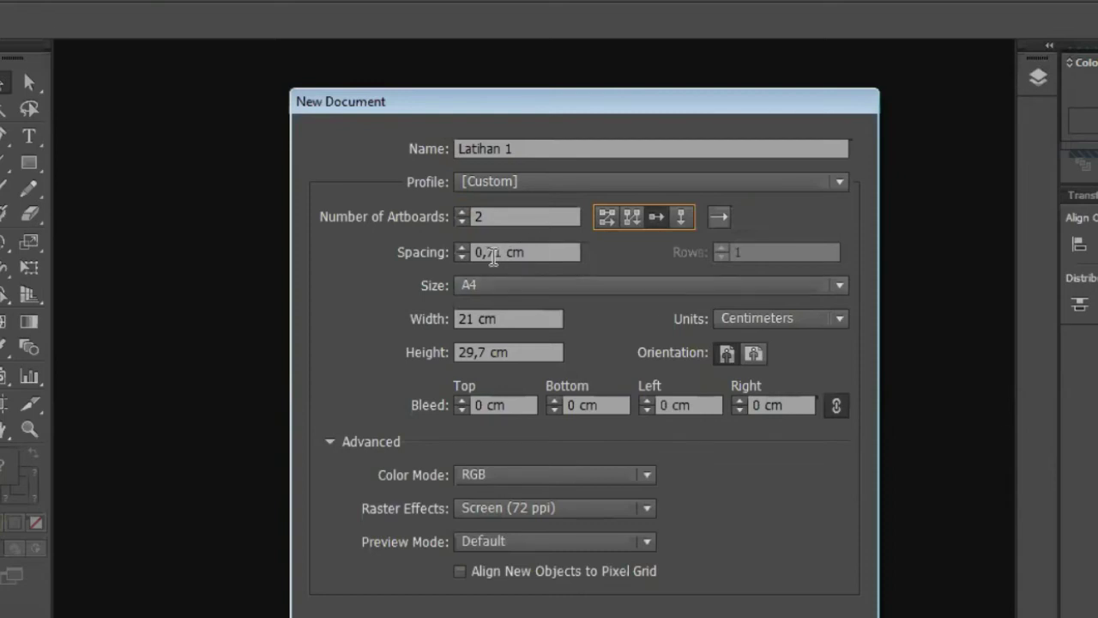
Set the artboards to A4 size in centimeters with landscape orientation
left_click(542, 288)
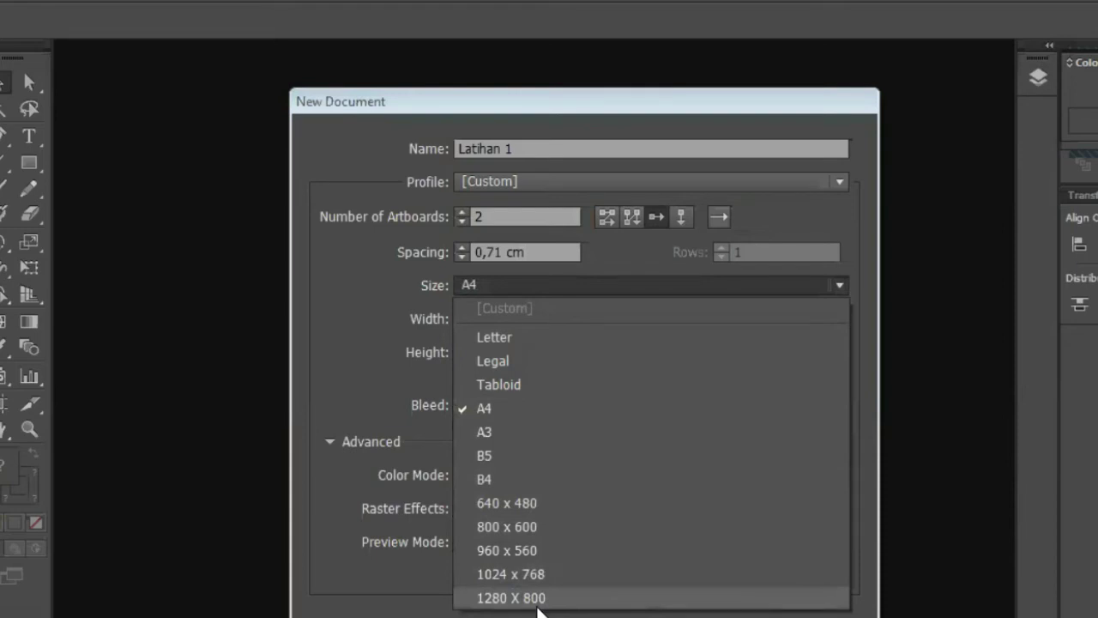
left_click(526, 410)
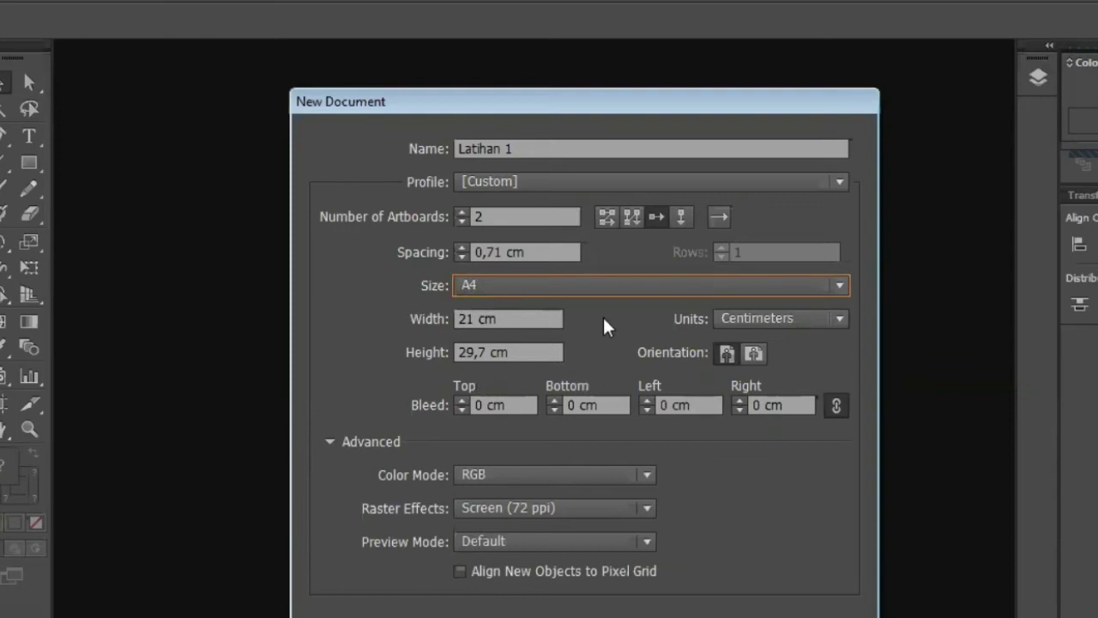
left_click(725, 323)
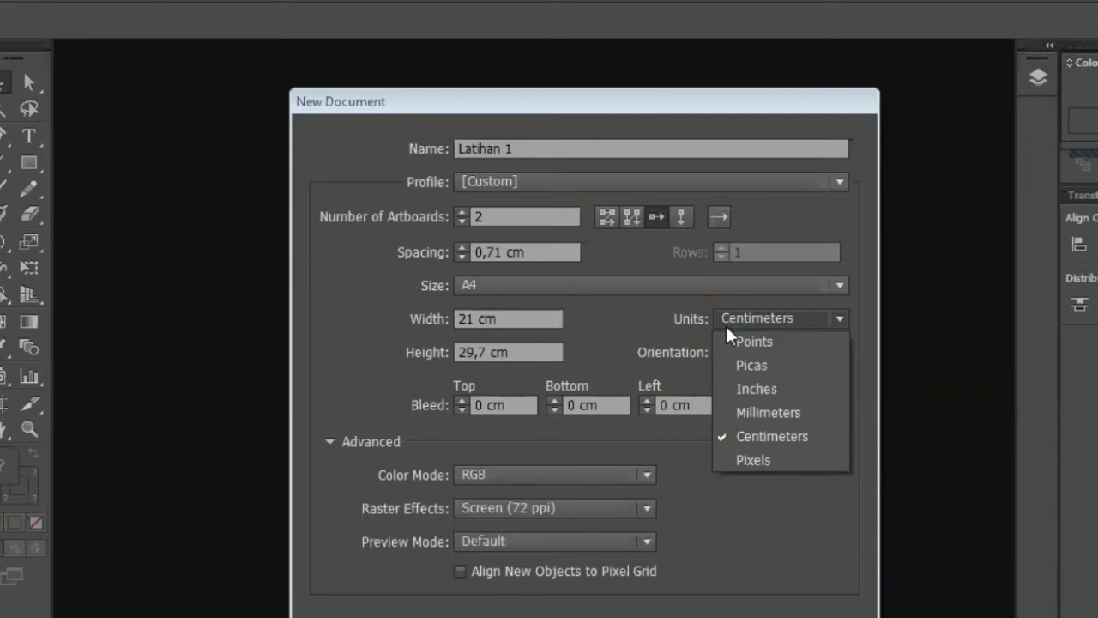
left_click(747, 437)
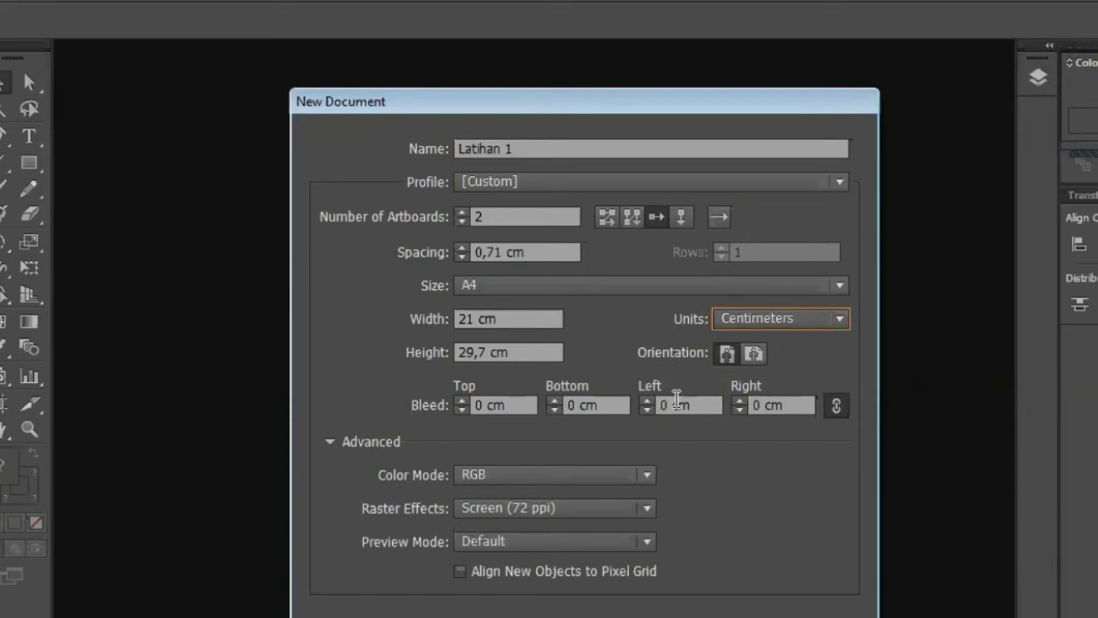
left_click(754, 358)
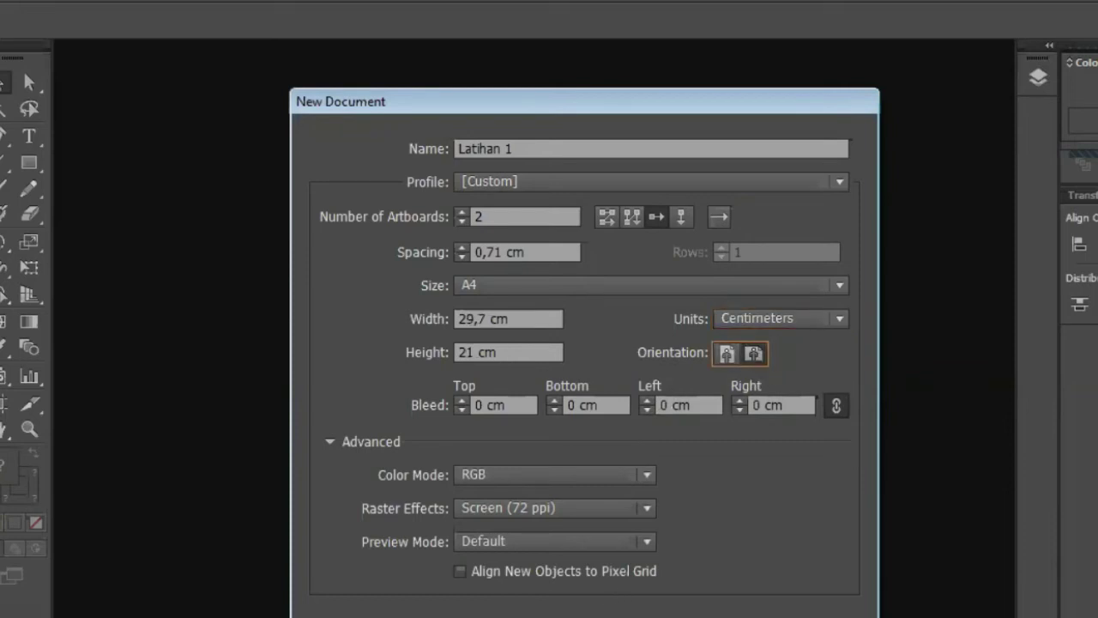
Keep the raster effects at Screen (72 ppi) and create the document
left_click(469, 511)
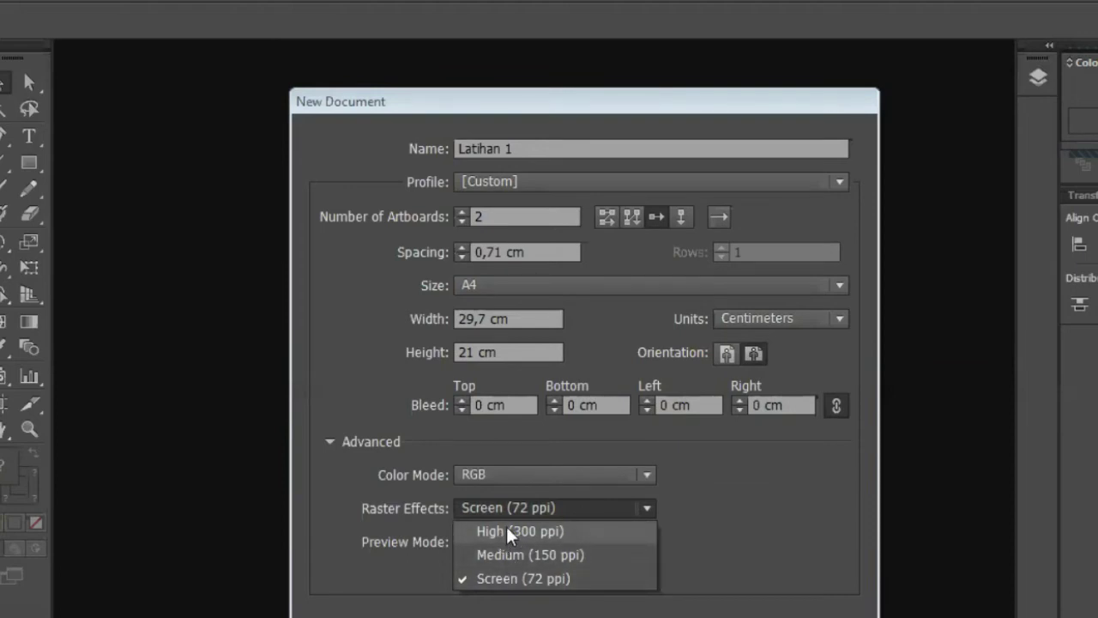
left_click(813, 516)
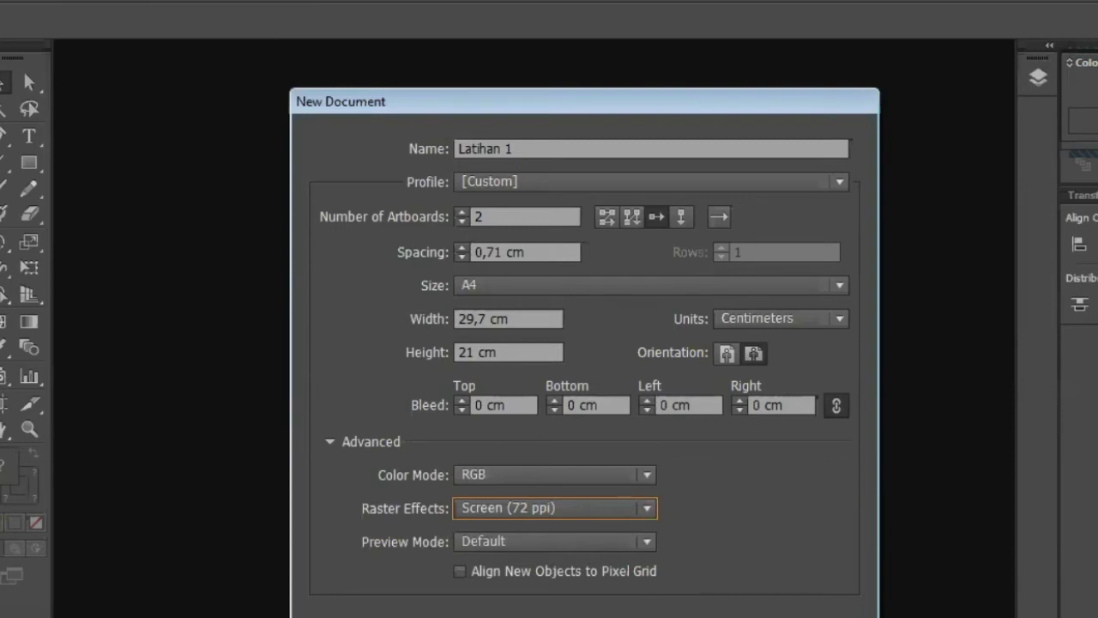
left_click(683, 616)
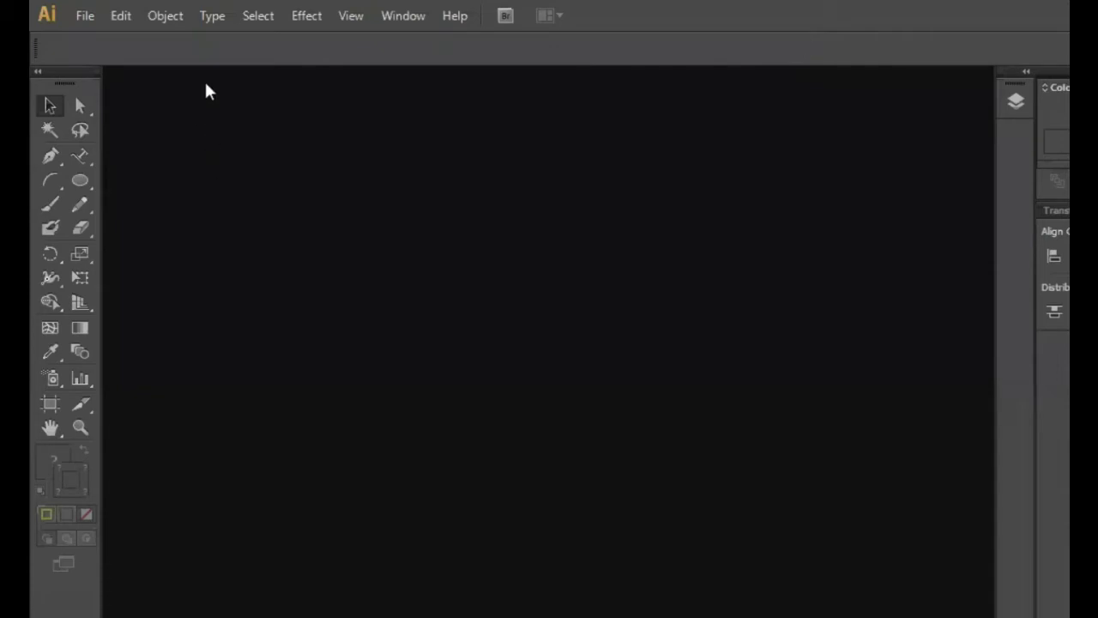
Start another new document and set its units to pixels
left_click(85, 18)
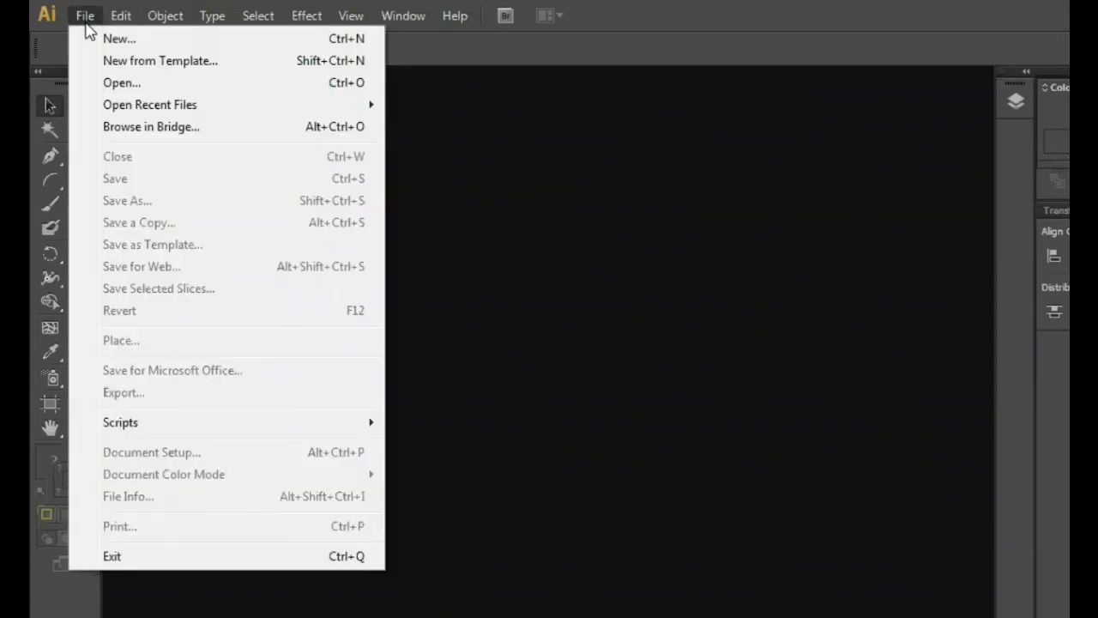
left_click(91, 35)
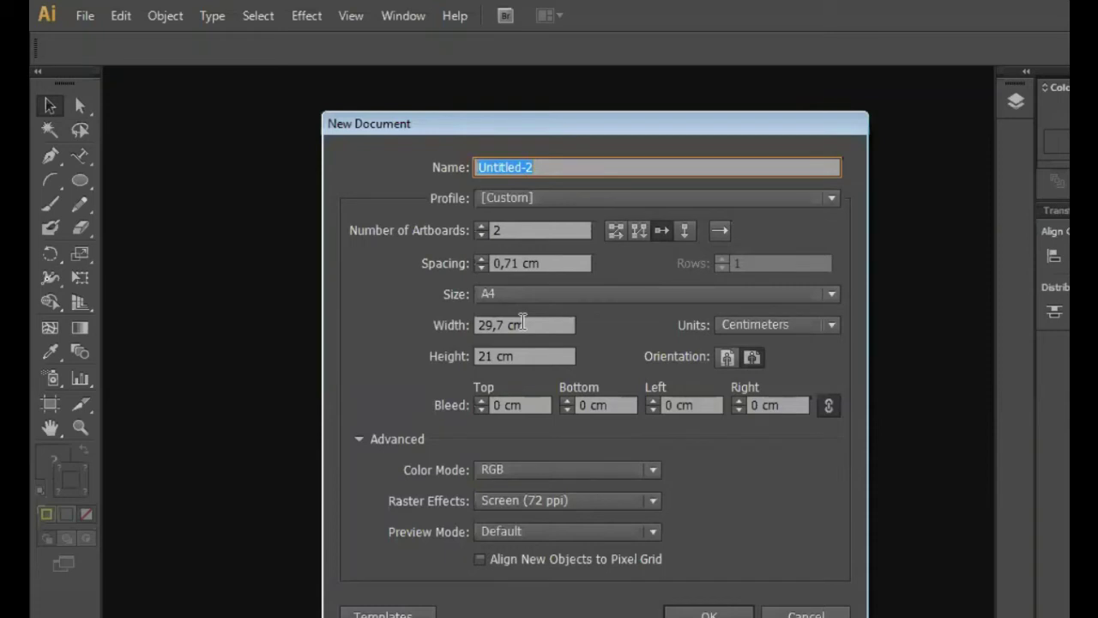
left_click(523, 325)
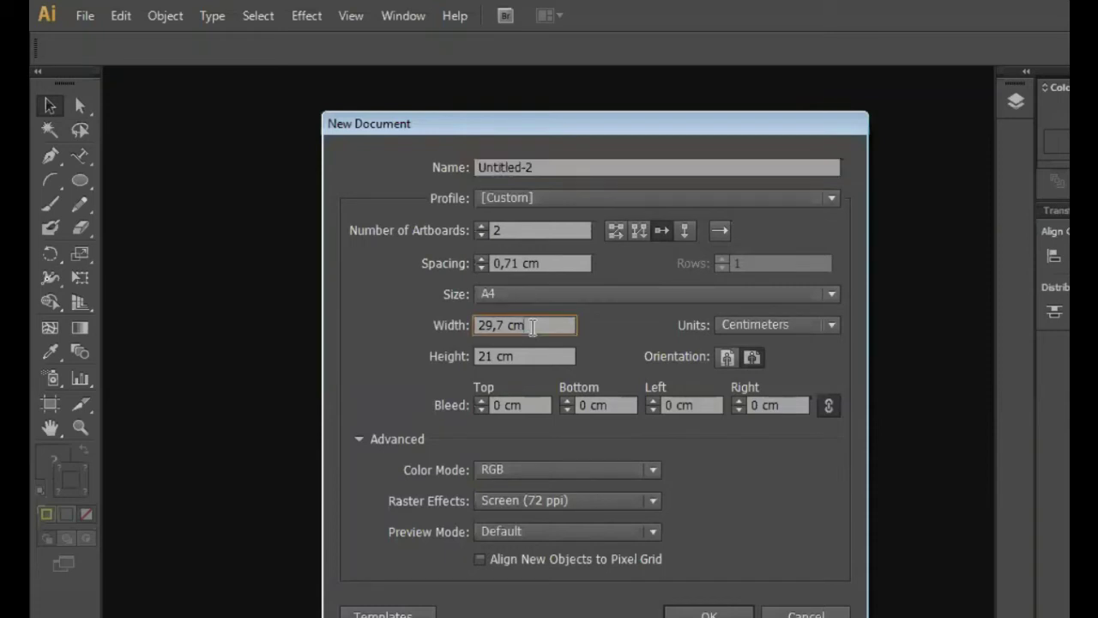
left_click(769, 329)
left_click(775, 457)
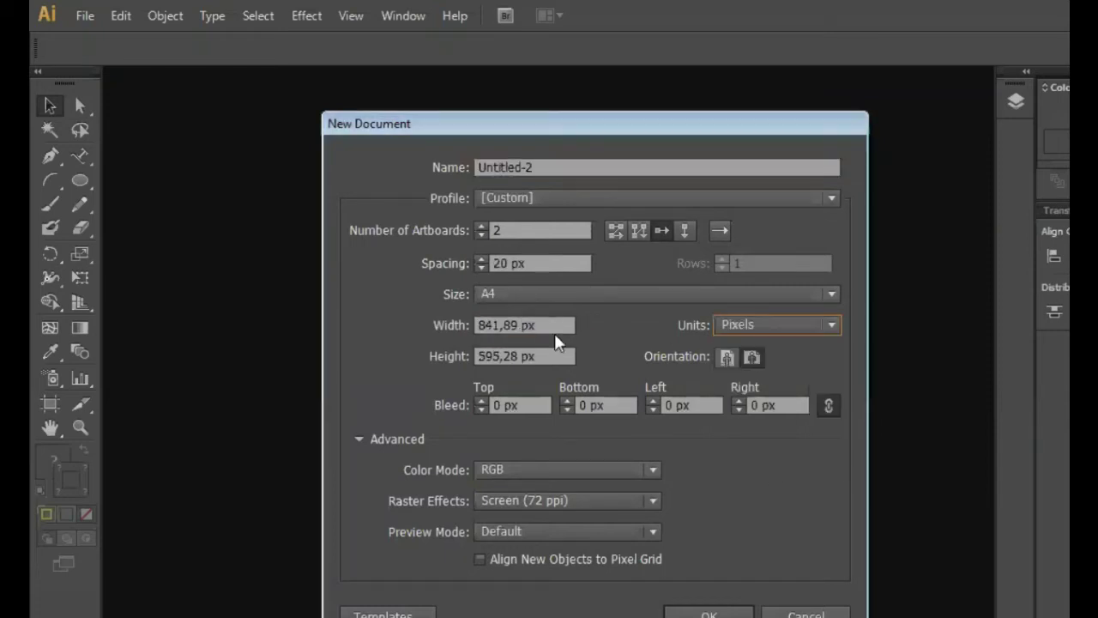
Set both the width and the height of the new document to 1000 px
left_click_drag(557, 323, 386, 313)
type("1000")
left_click_drag(543, 356, 422, 370)
type("1000")
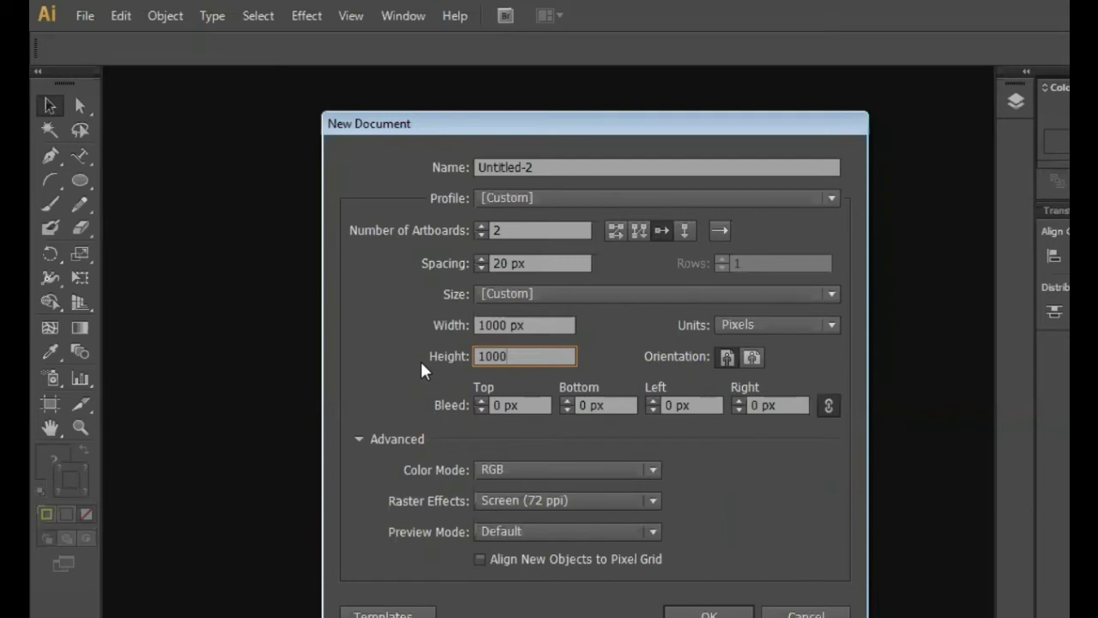
Set the raster effects to Medium (150 ppi) and the number of artboards to 1
left_click(553, 515)
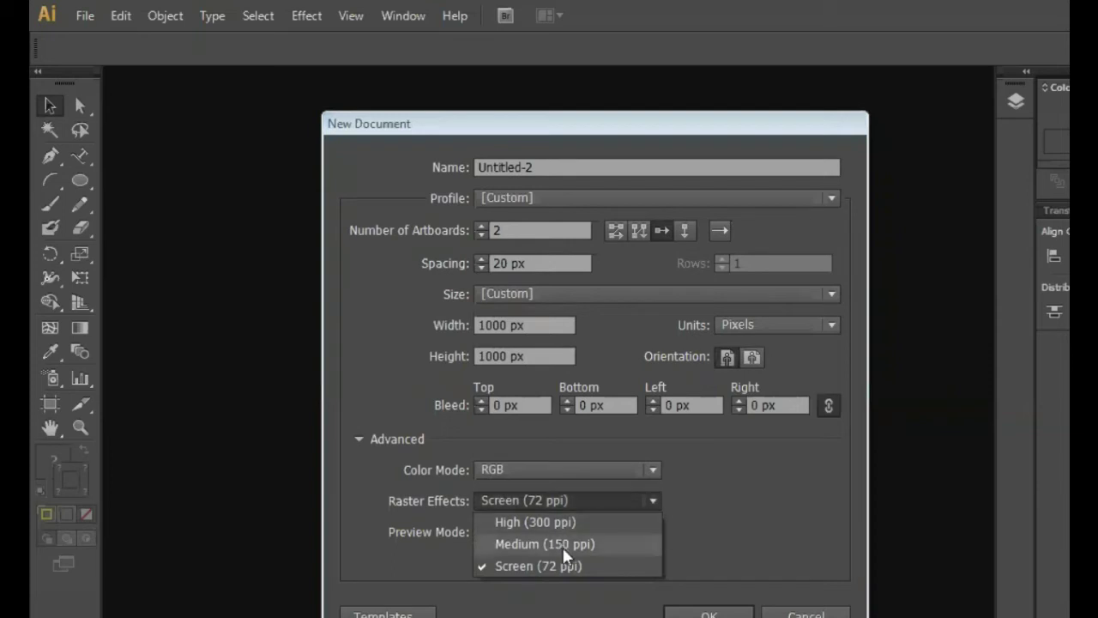
left_click(564, 549)
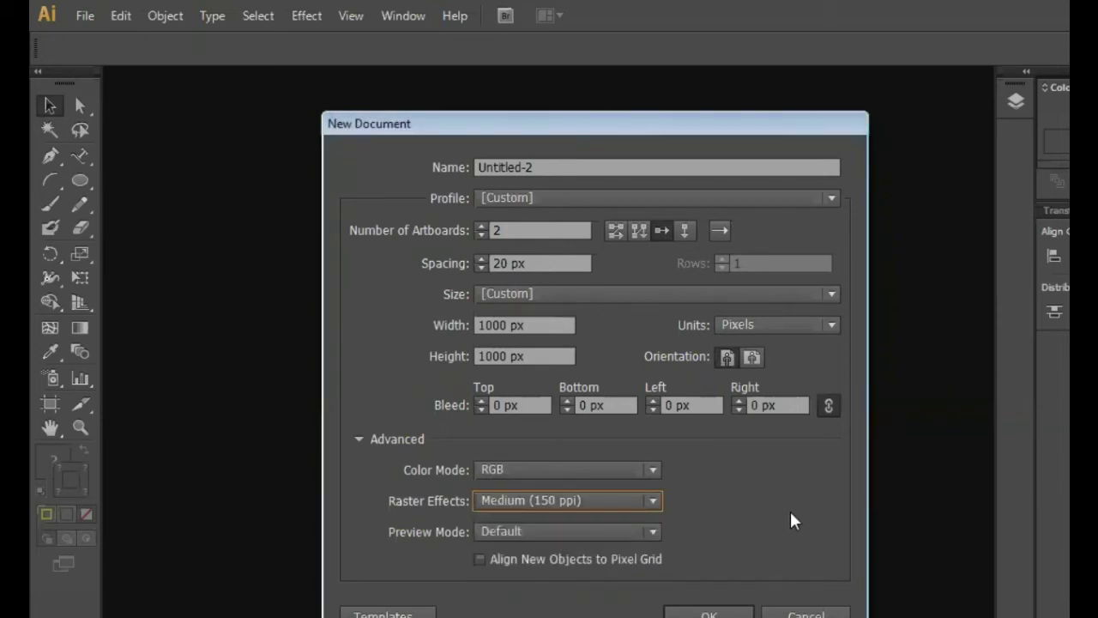
left_click(494, 232)
type("1")
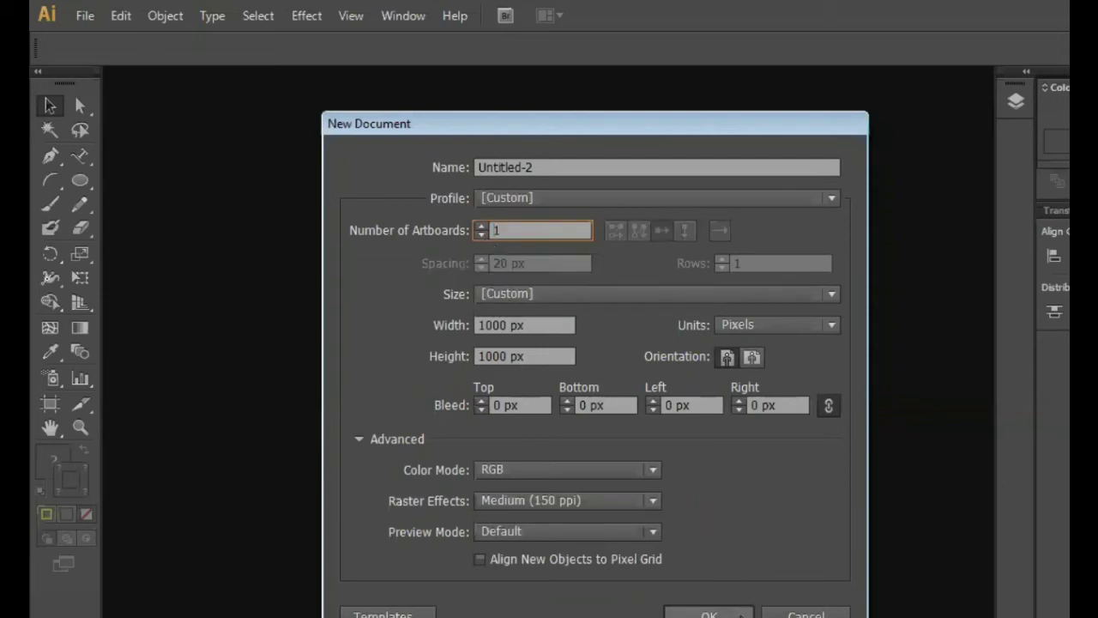
Name the document LATIHAN LOGO 1 and create it
left_click(529, 167)
type("LATIHAN LOGO 1")
left_click(710, 613)
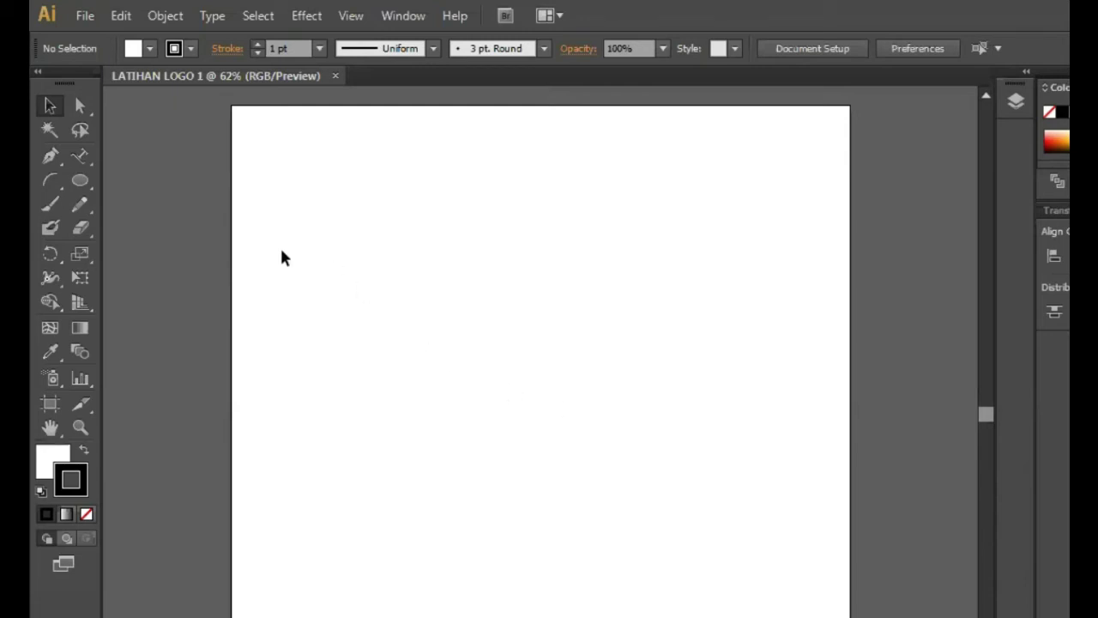
Create a three-sided polygon with a 300 px radius on the artboard using the Polygon Tool
left_click(84, 182)
left_click(84, 183)
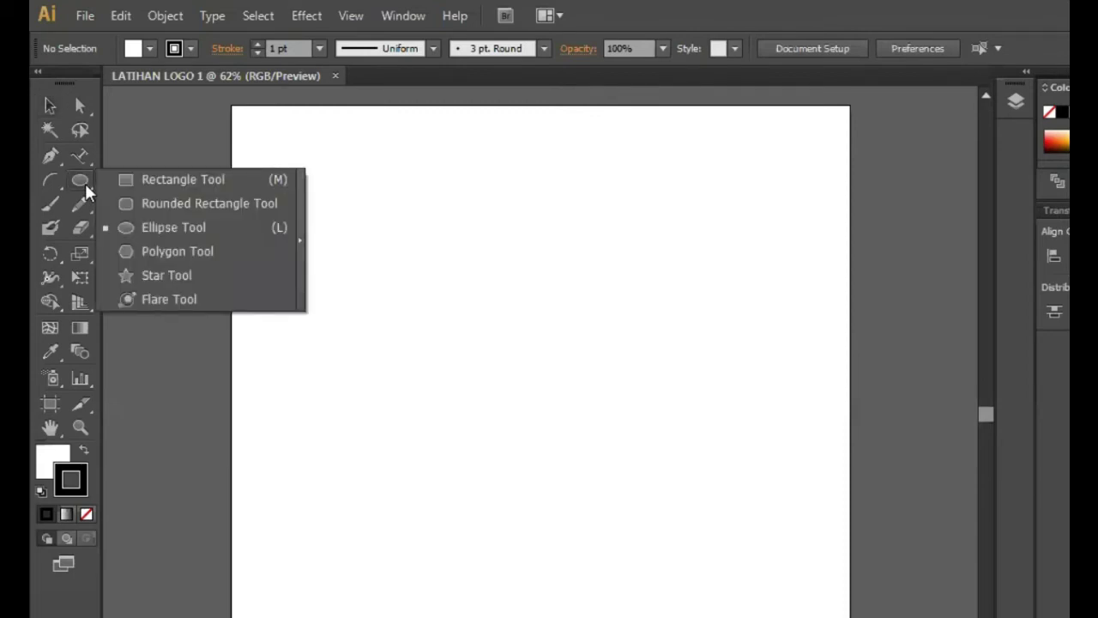
left_click(194, 258)
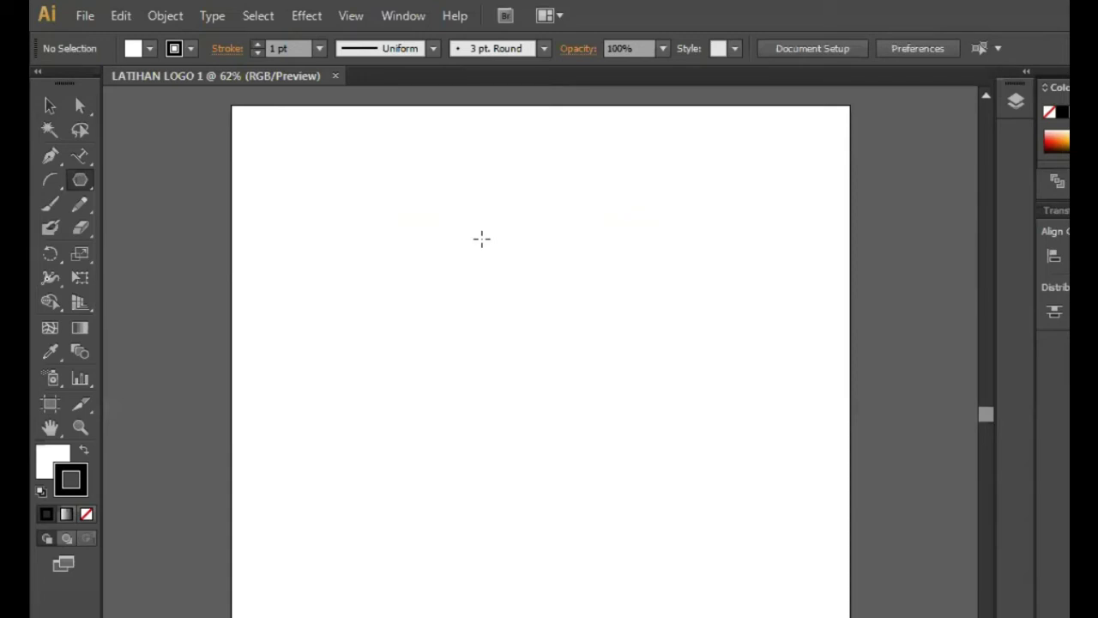
left_click(502, 287)
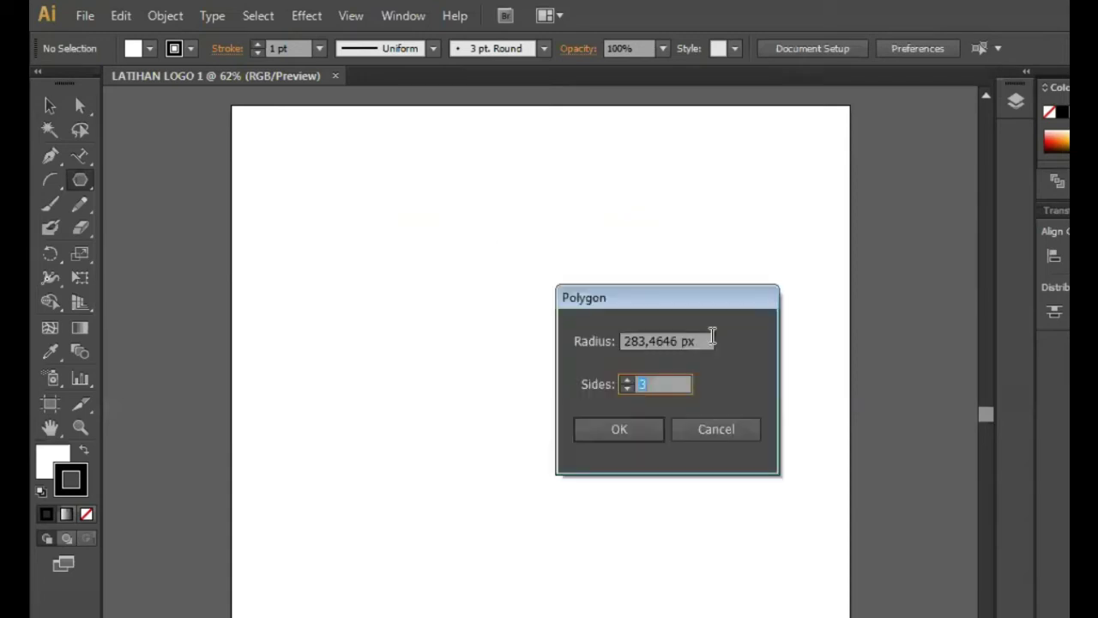
left_click_drag(712, 337, 554, 340)
type("300")
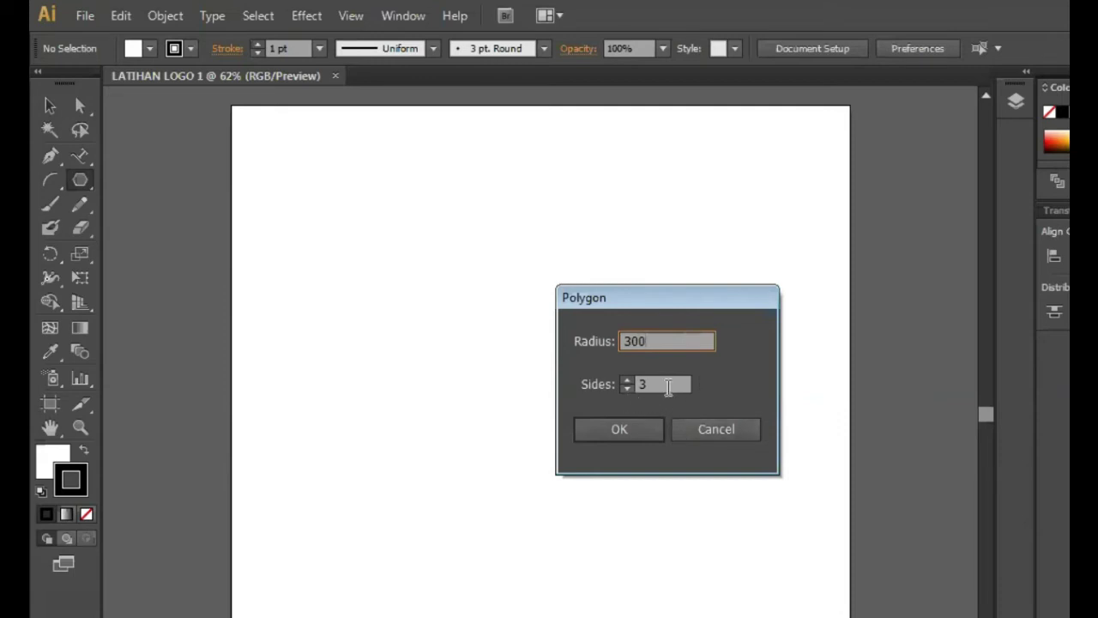
left_click(644, 441)
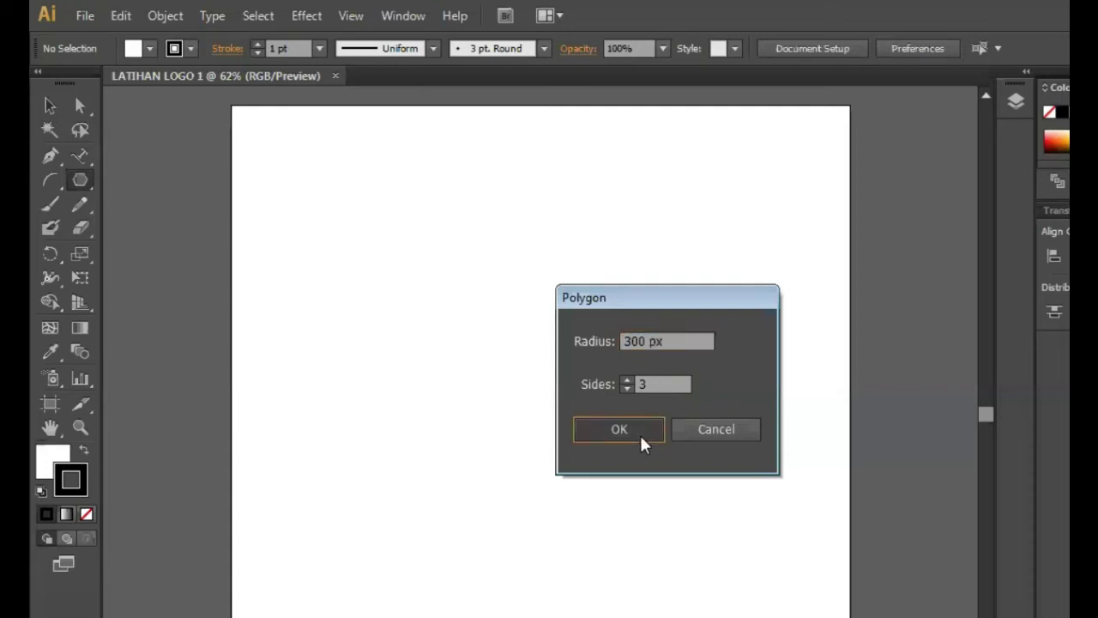
Scale the large triangle down proportionally and position it near the artboard's upper centre
left_click(50, 104)
left_click_drag(473, 237, 539, 323)
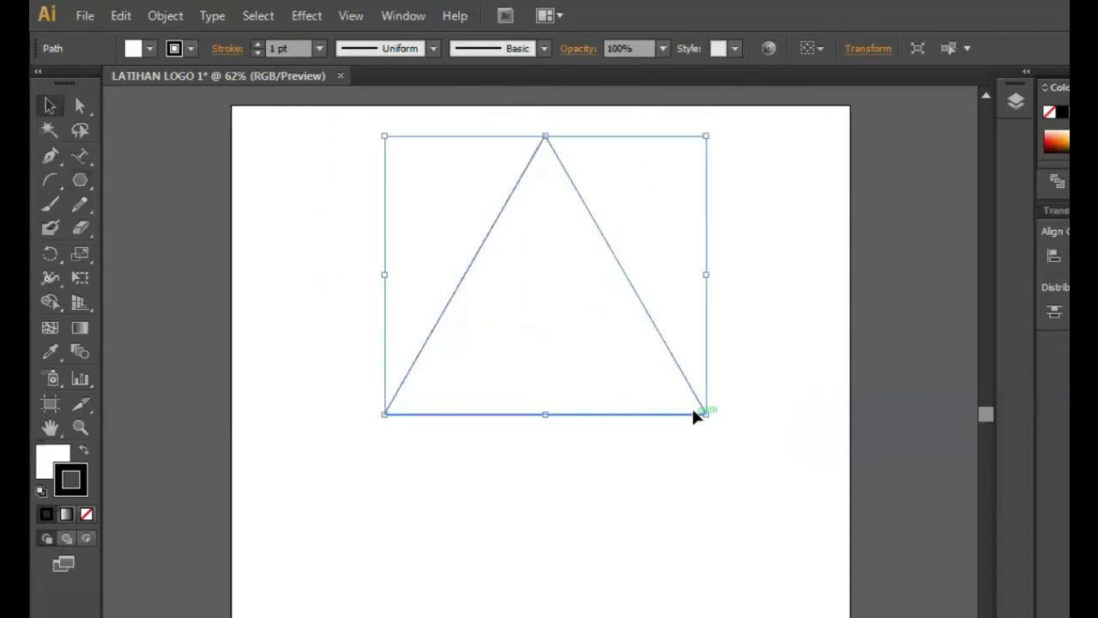
left_click_drag(704, 413, 577, 286)
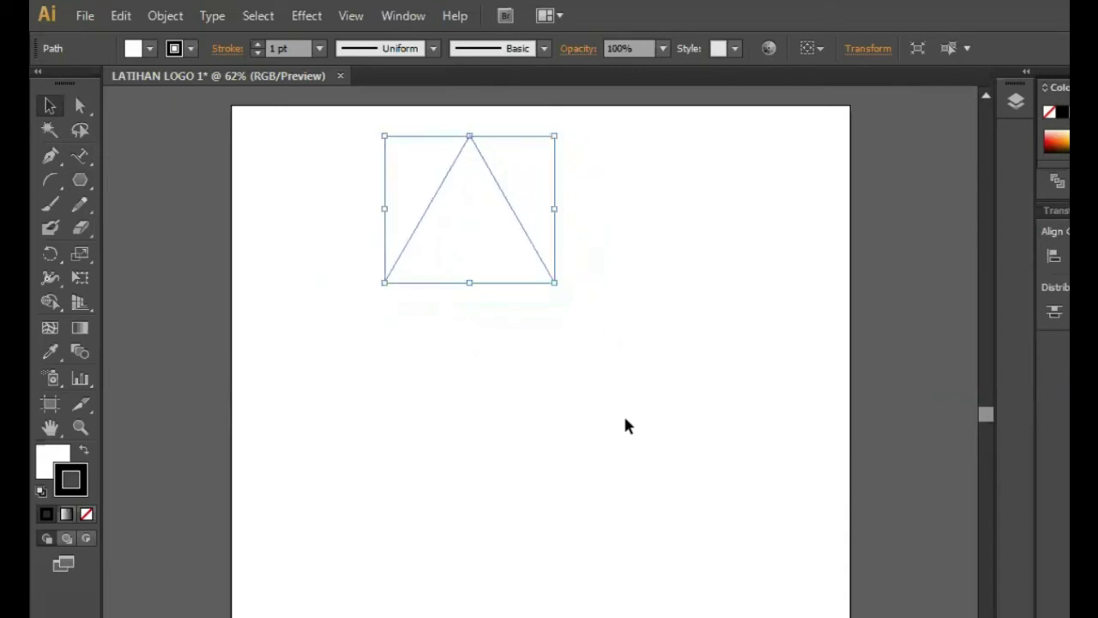
mouse_move(452, 225)
left_mouse_down()
mouse_move(549, 229)
mouse_move(528, 203)
left_mouse_up()
left_click_drag(634, 265, 560, 238)
left_click(607, 367)
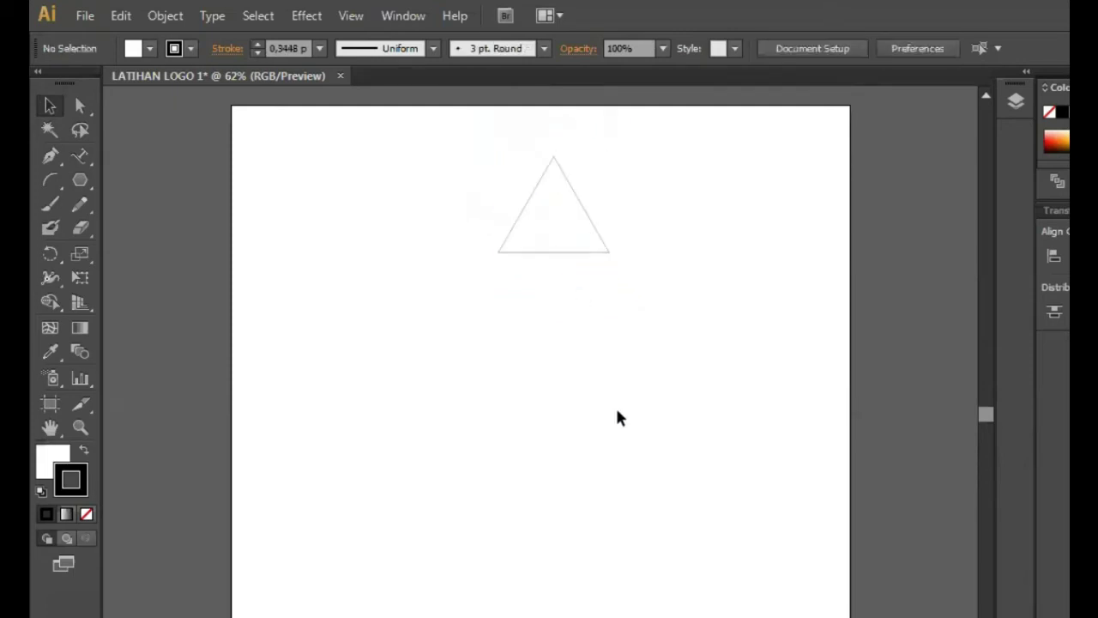
left_click(580, 249)
left_click(324, 169)
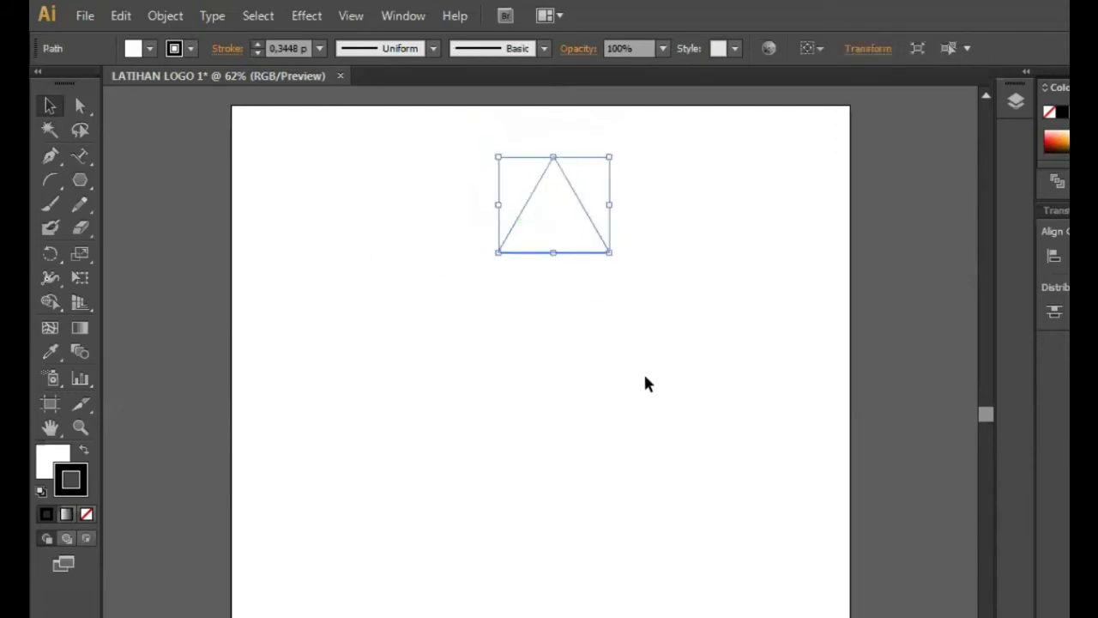
Create a three-sided polygon with a 100 px radius below the existing triangle using the Polygon Tool
left_click(81, 182)
left_click(568, 333)
left_click_drag(695, 342, 559, 348)
type("100")
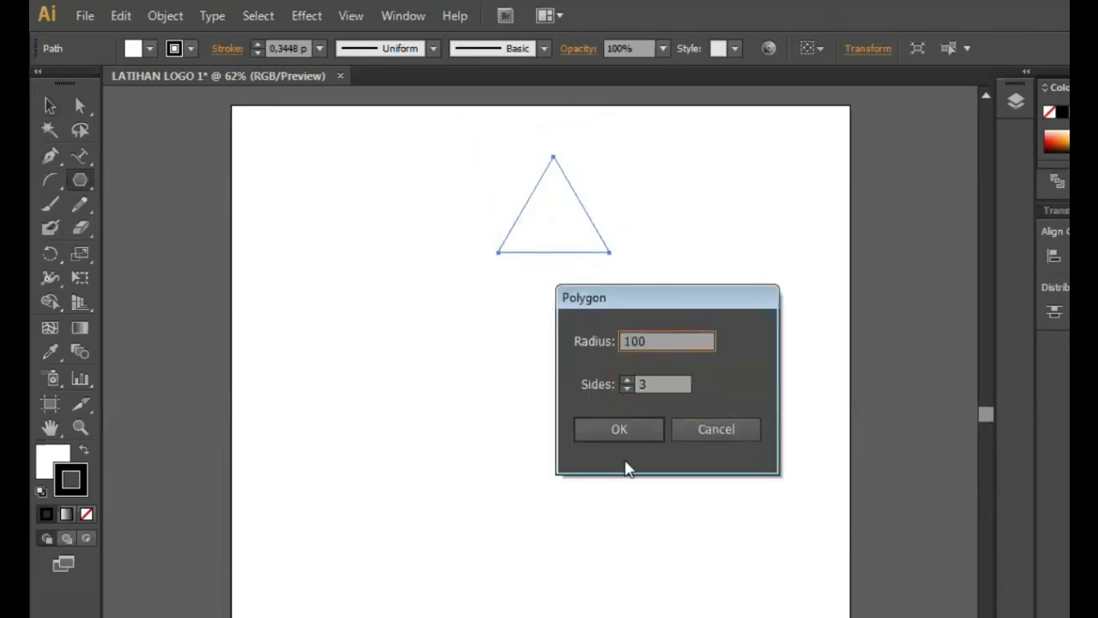
left_click(629, 431)
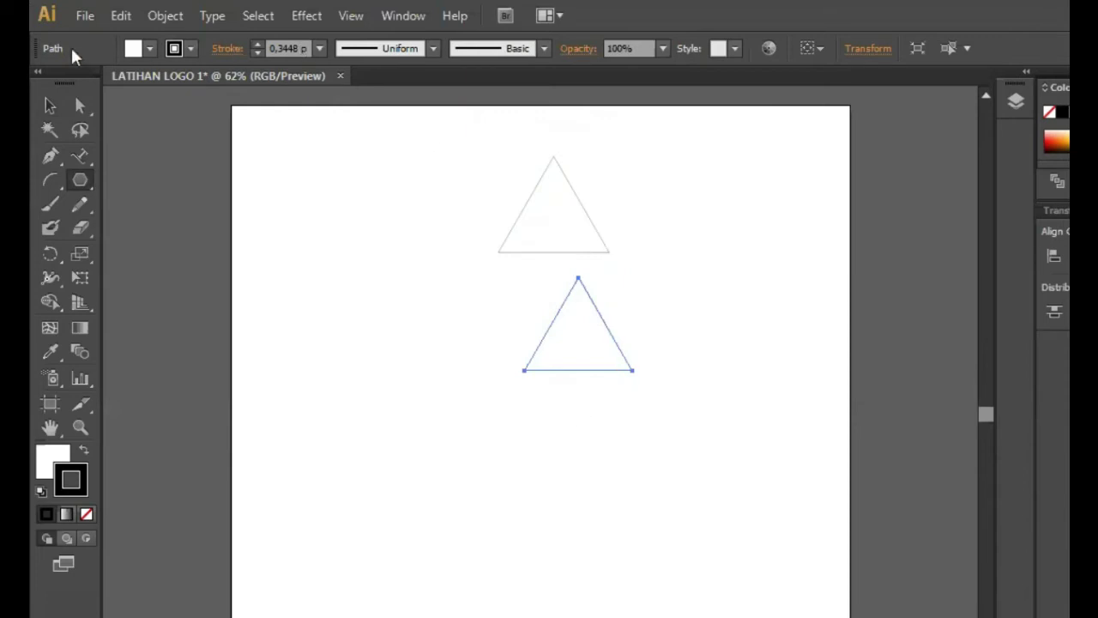
Delete the older triangle and move the new one up to the artboard's upper centre
left_click(50, 105)
left_click_drag(473, 129, 620, 241)
left_click(620, 240)
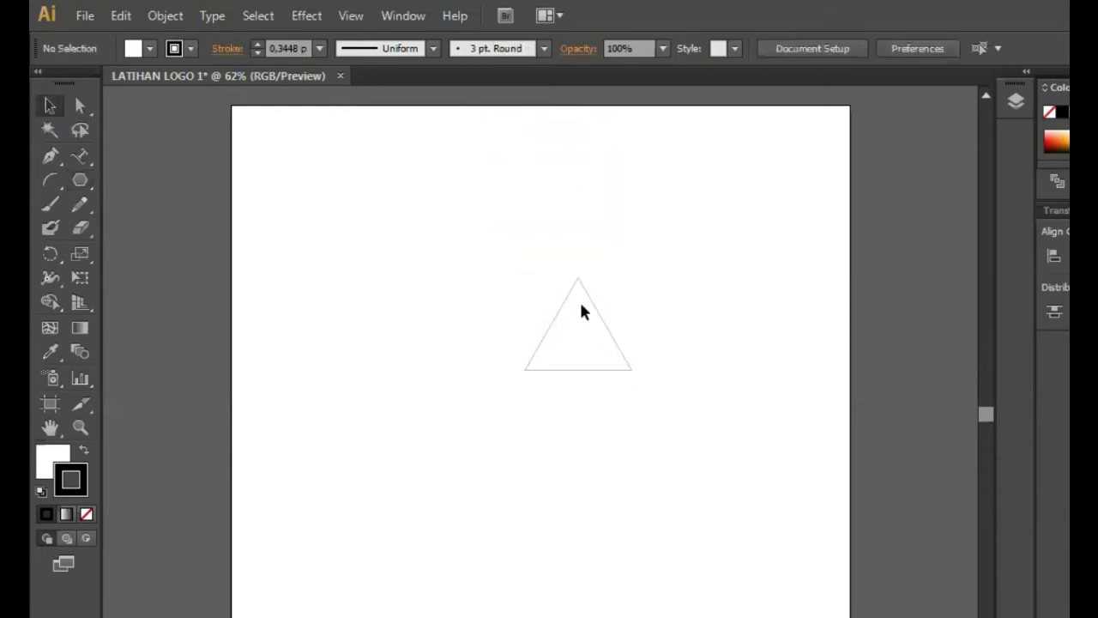
left_click_drag(554, 348, 521, 221)
left_click(612, 309)
left_click(558, 463)
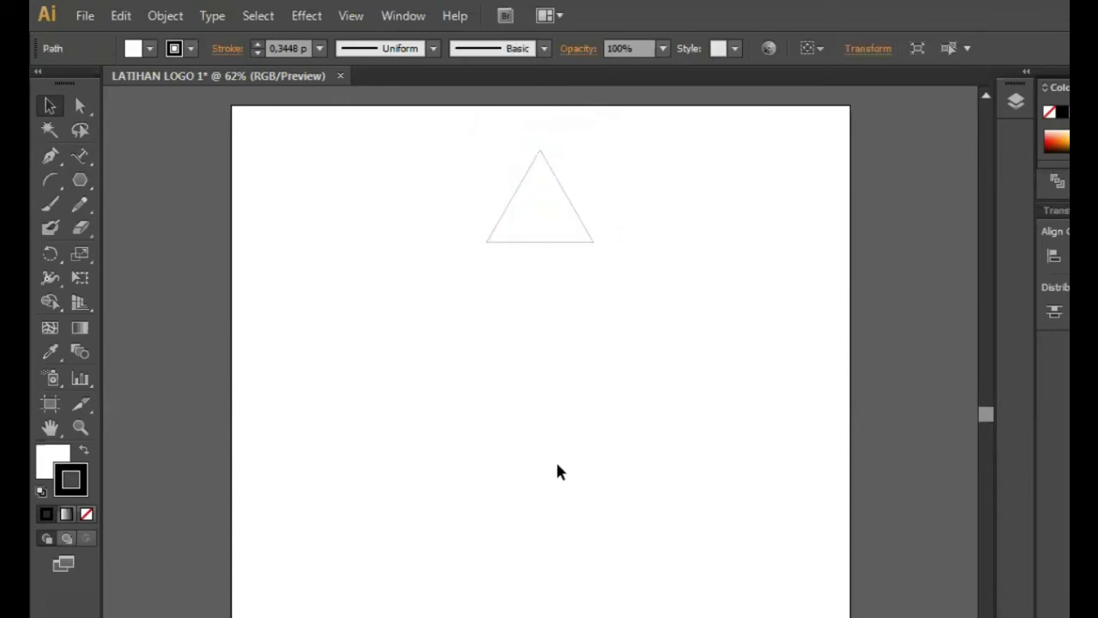
Set the triangle's stroke weight to 5 pt
left_click(559, 231)
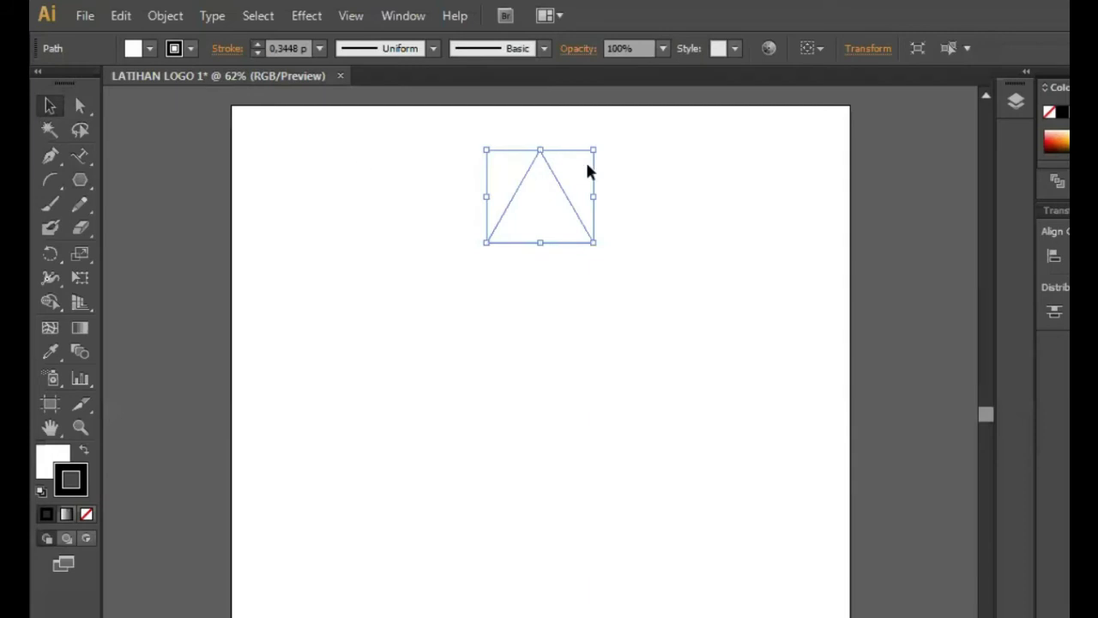
left_click(258, 43)
left_click(257, 43)
left_click(258, 43)
left_click(257, 43)
left_click(258, 43)
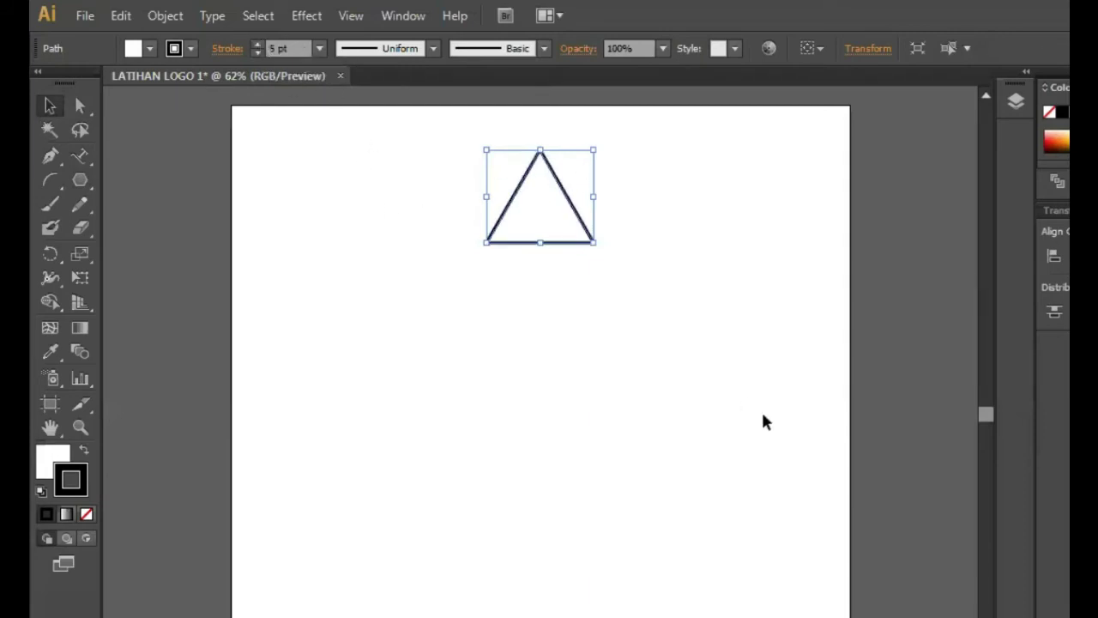
left_click(729, 450)
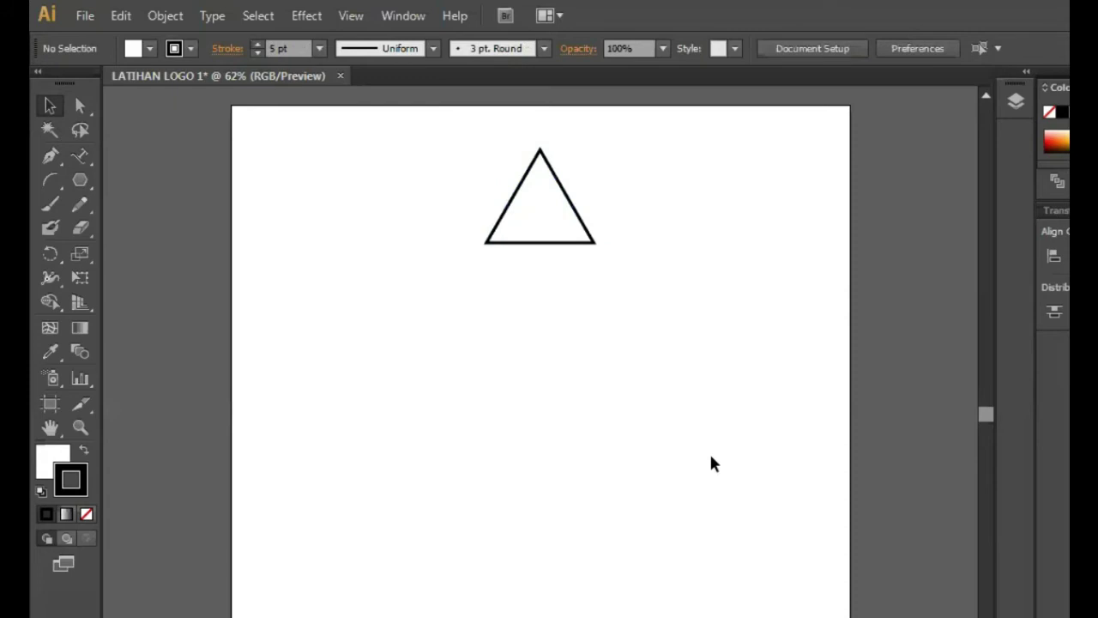
Reflect the triangle across the horizontal axis as a copy
left_click(555, 244)
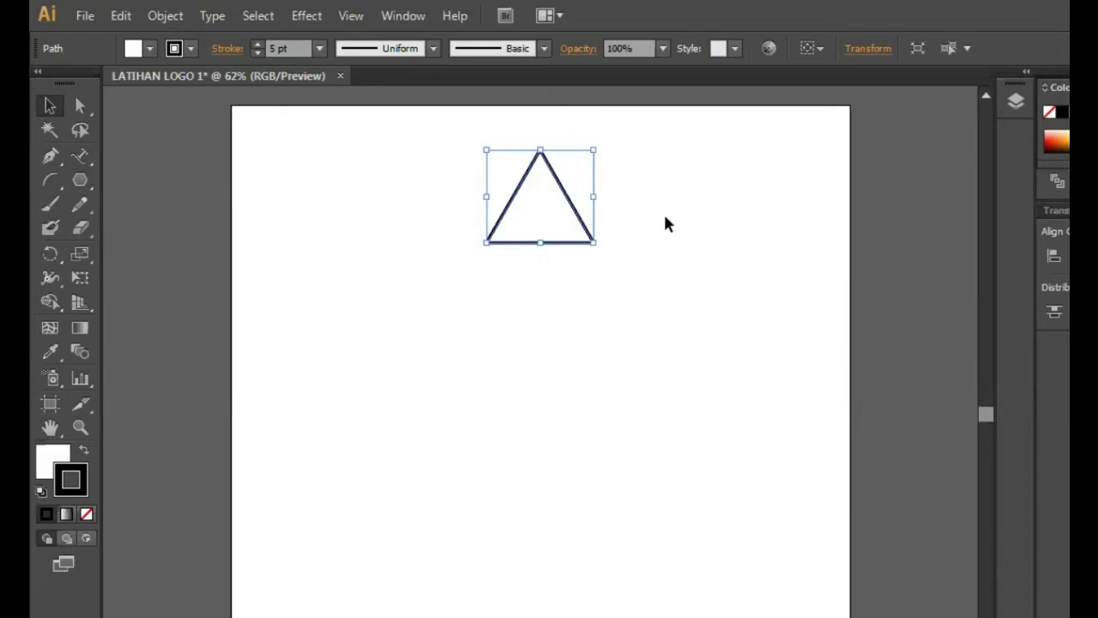
right_click(549, 222)
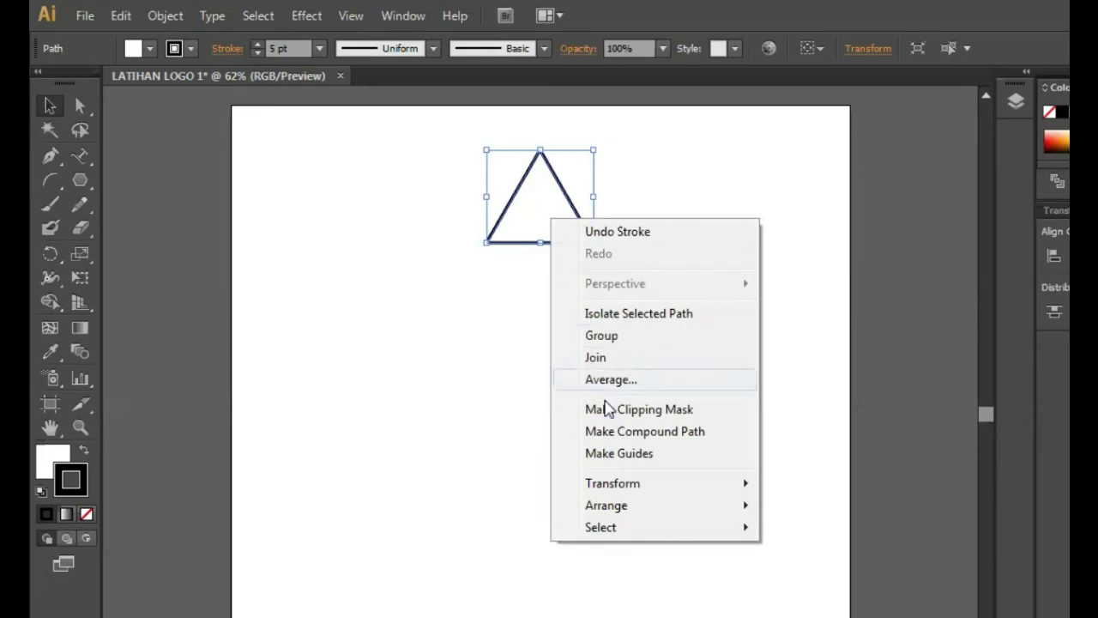
mouse_move(622, 489)
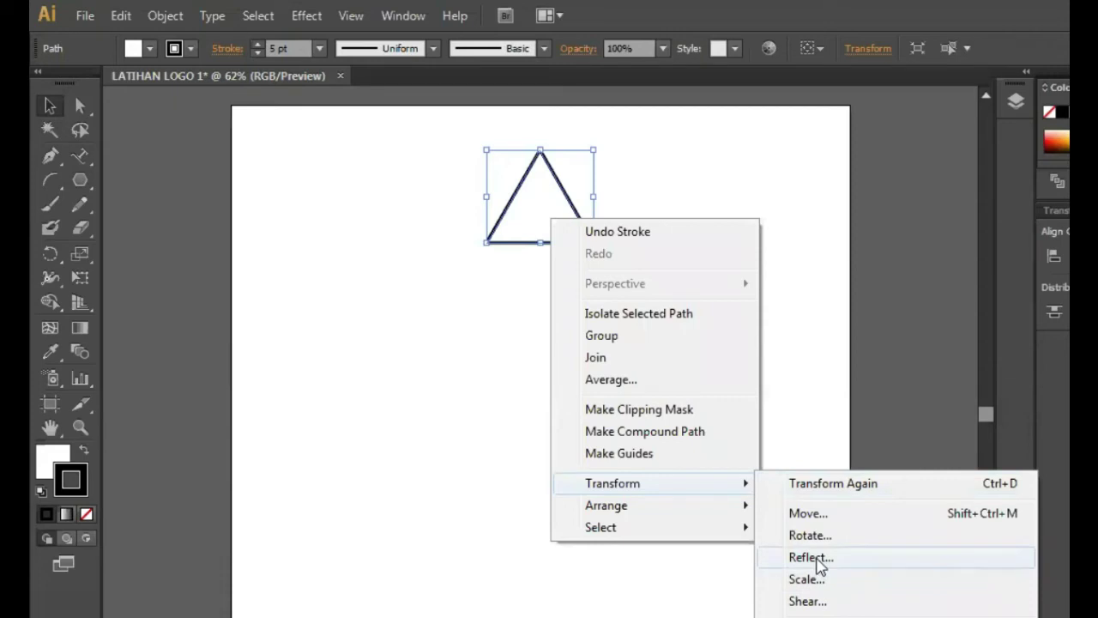
left_click(815, 558)
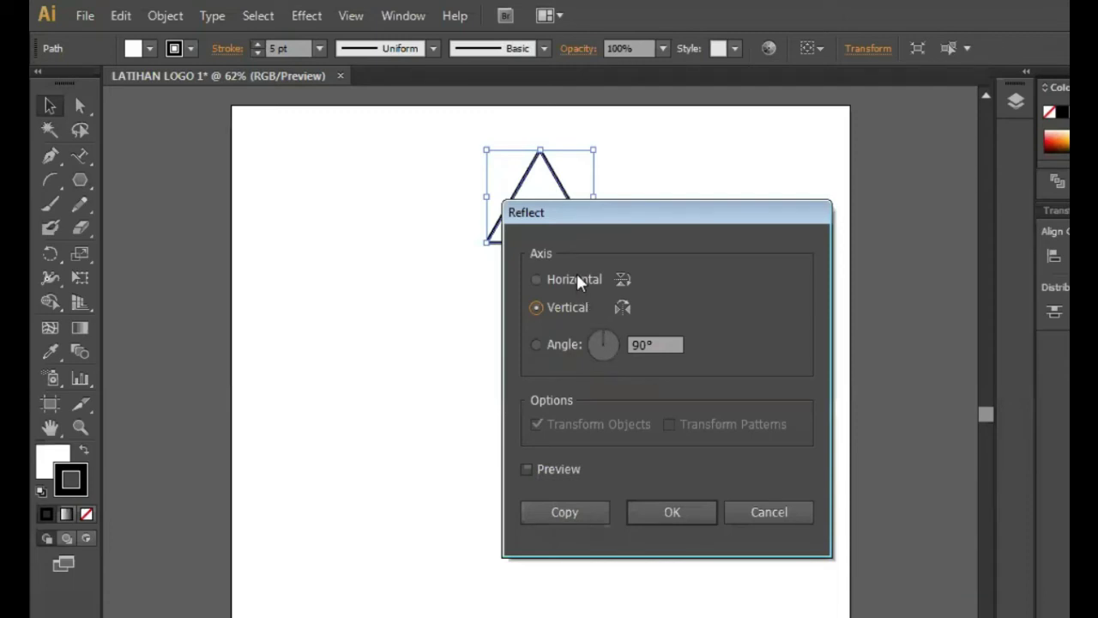
left_click(577, 276)
left_click(582, 512)
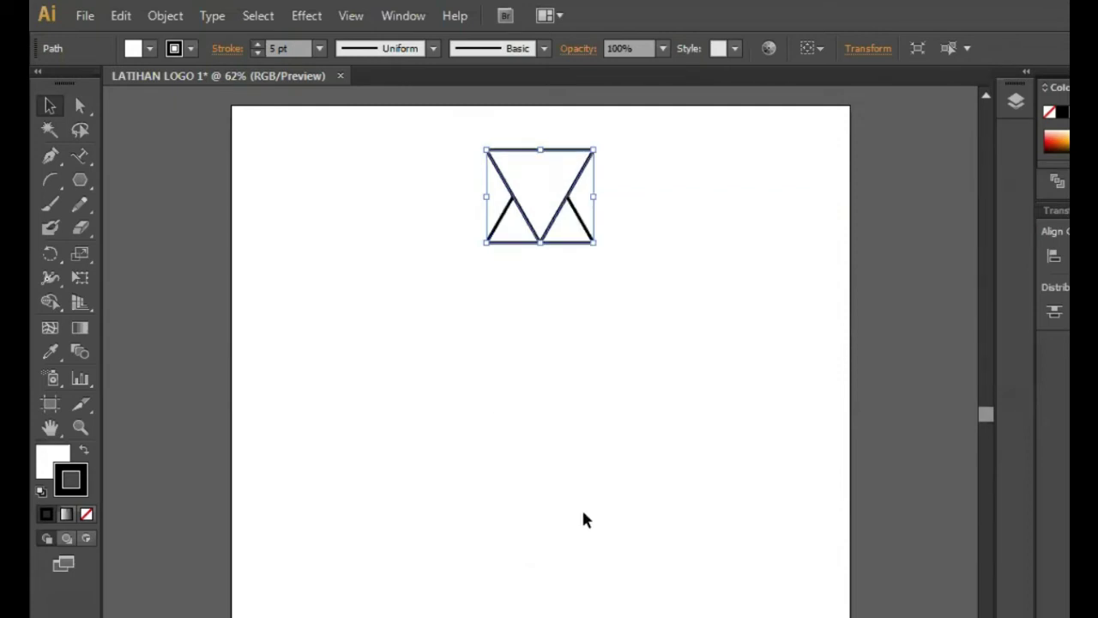
left_click(583, 519)
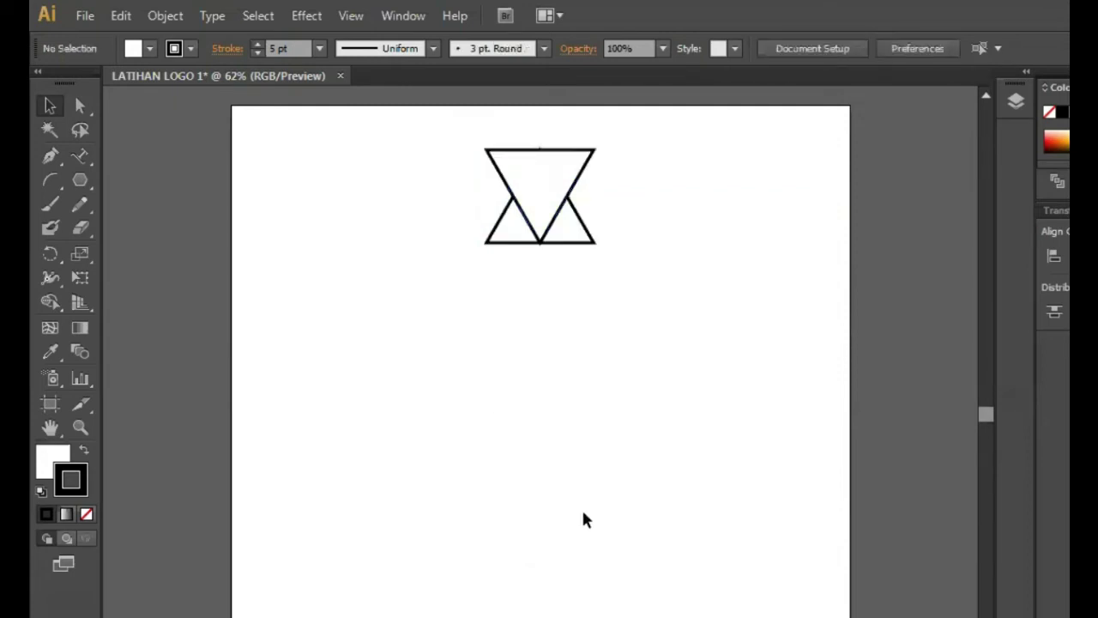
Move the inverted triangle straight down until its flat edge lines up with the base of the upright triangle
left_click(559, 176)
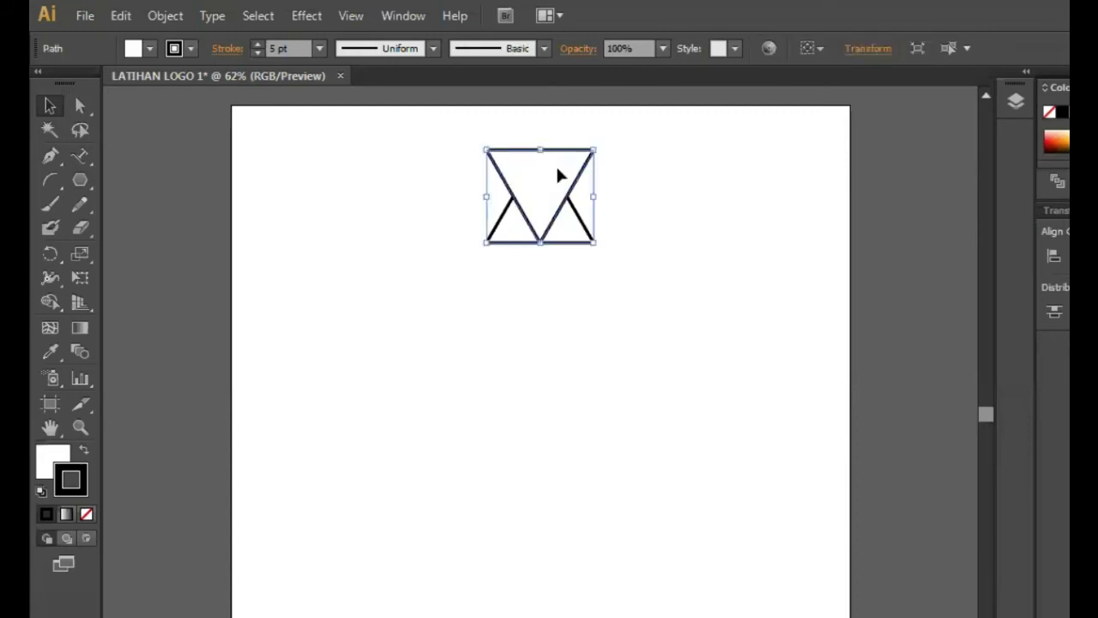
key("Down")
key("Down")
key("Down")
key("Down")
key("Down")
key("Down")
key("Down")
key("Down")
key("Down")
key("Down")
key("Down")
key("Down")
key("Down")
key("Down")
key("Down")
key("Down")
key("Down")
key("Down")
key("Down")
key("Down")
key("Down")
key("Down")
key("Down")
key("Down")
key("Down")
key("Down")
key("Down")
key("Down")
key("Down")
key("Down")
key("Down")
key("Down")
key("Down")
key("Down")
key("Down")
key("Down")
key("Down")
key("Down")
key("Down")
key("Down")
key("Down")
key("Down")
key("Down")
key("Down")
key("Down")
key("Down")
key("Down")
key("Down")
key("Down")
key("Down")
key("Down")
key("Down")
key("Down")
key("Down")
key("Down")
key("Down")
key("Down")
key("Down")
key("Down")
key("Down")
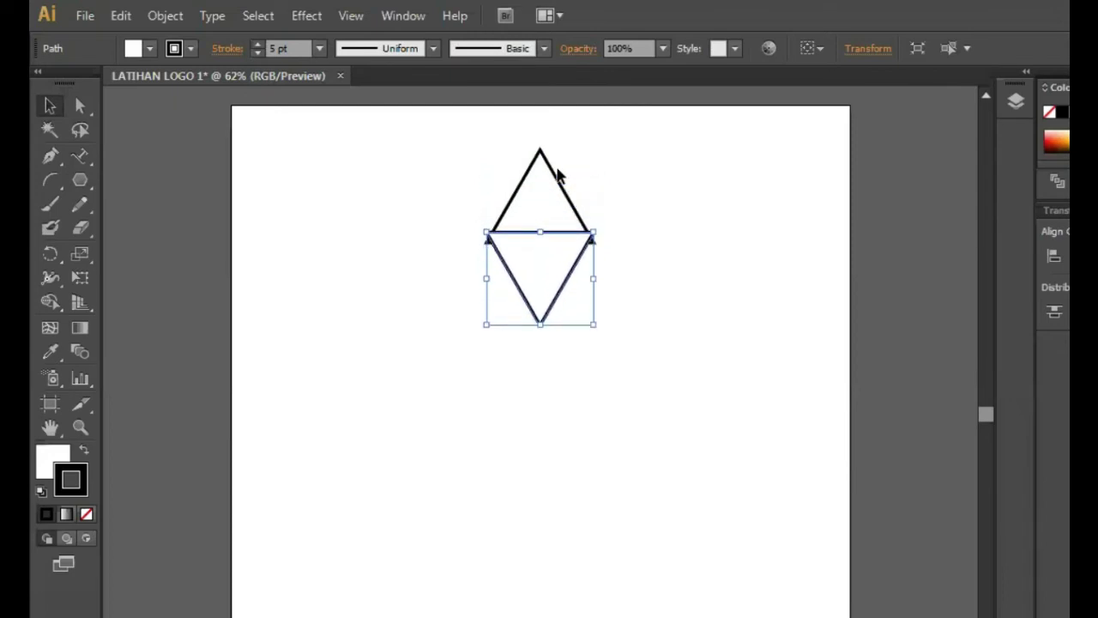
key("Down")
key("Down")
key("Down")
key("Down")
key("Down")
key("Down")
key("Down")
key("Down")
key("Down")
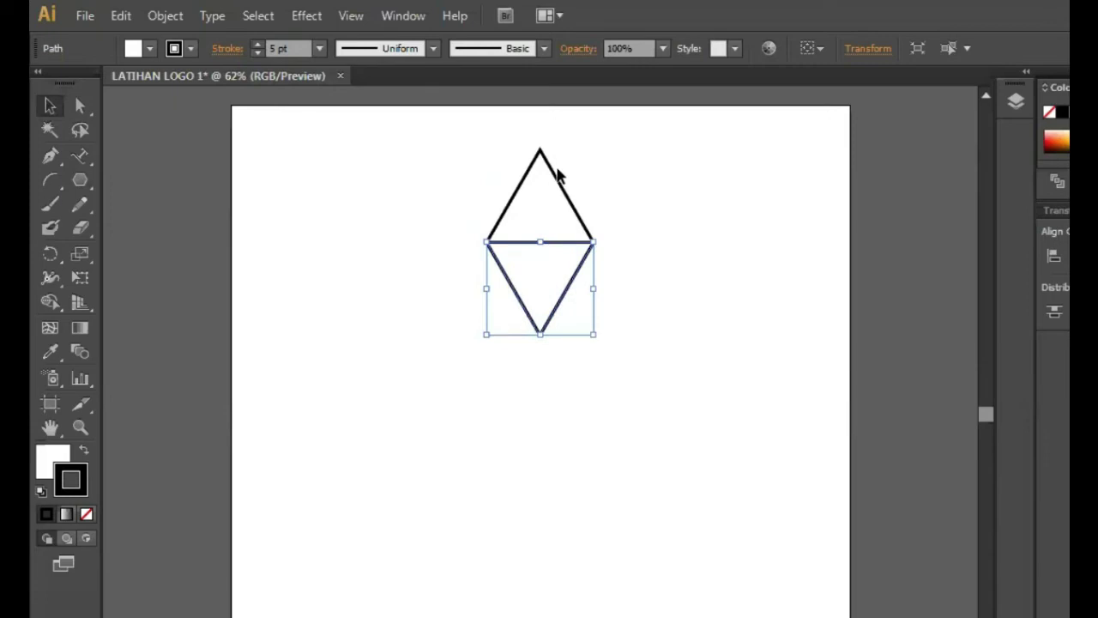
left_click(652, 477)
Set the stroke weight of both triangles to 1 pt
left_click(530, 311)
left_click(657, 411)
left_click_drag(439, 143, 648, 388)
left_click(261, 51)
left_click(261, 52)
left_click(261, 51)
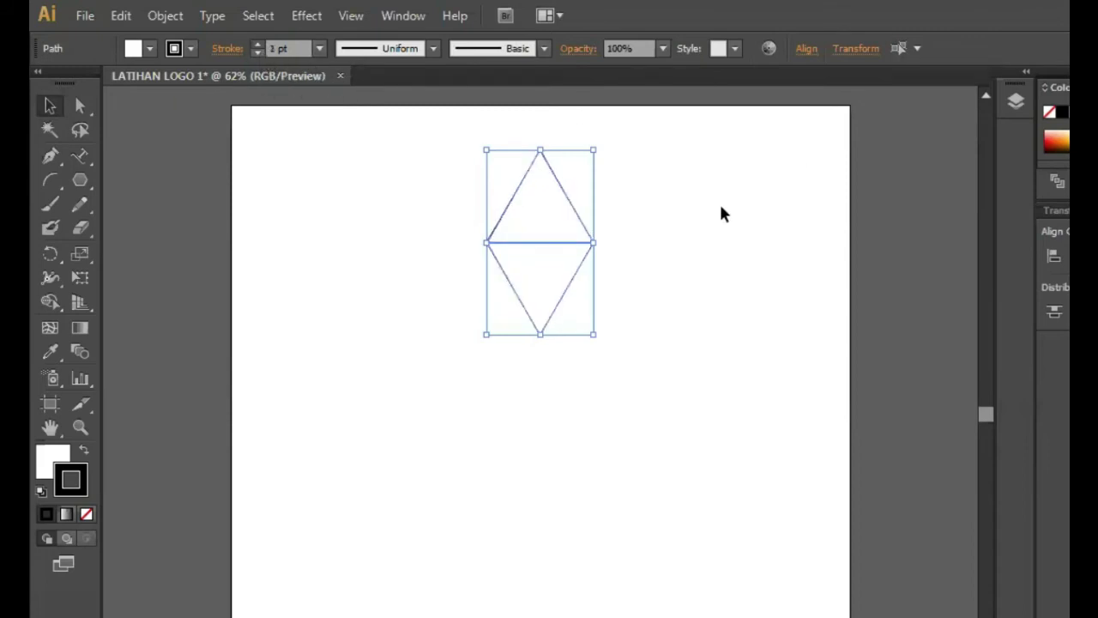
left_click(652, 292)
left_click(525, 302)
left_click(600, 393)
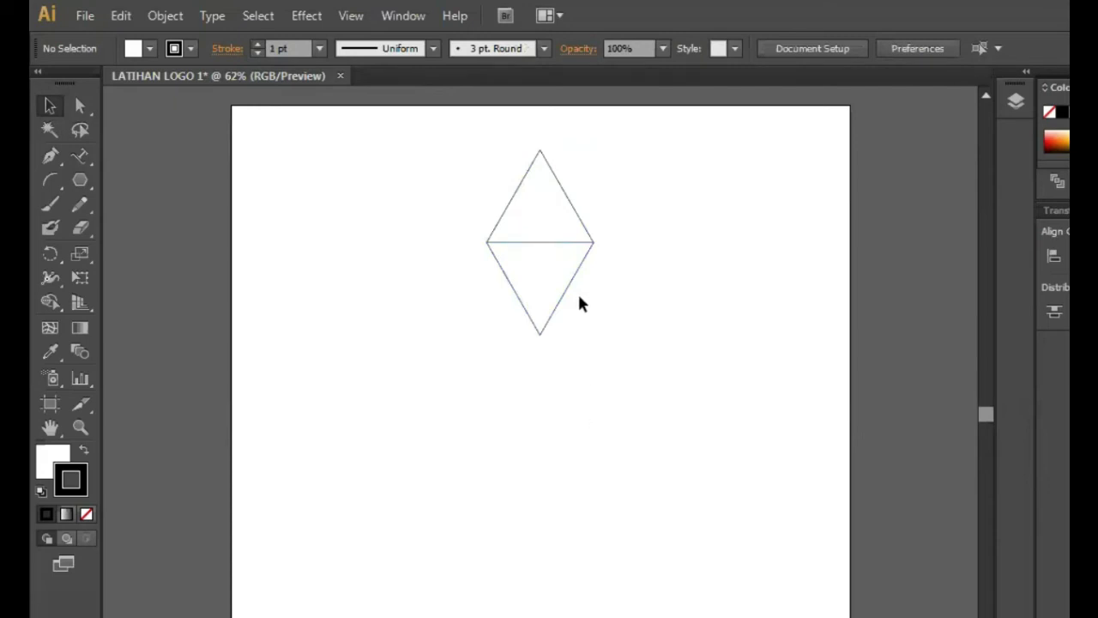
Examine up close how the shared edge and corners of the two triangles line up
left_click_drag(421, 123, 690, 360)
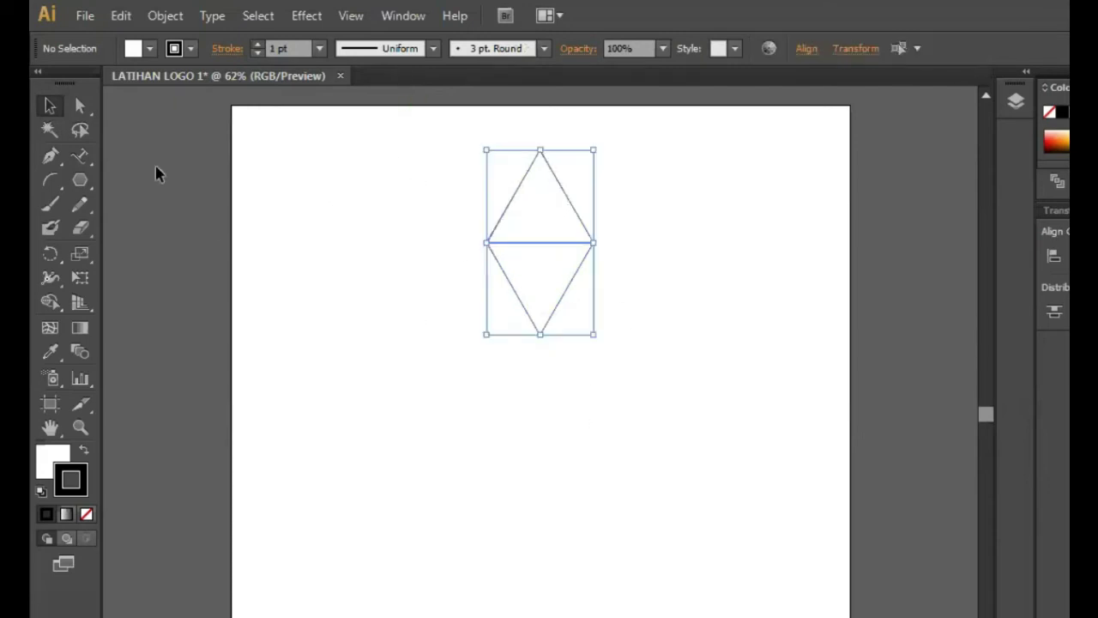
left_click(459, 223)
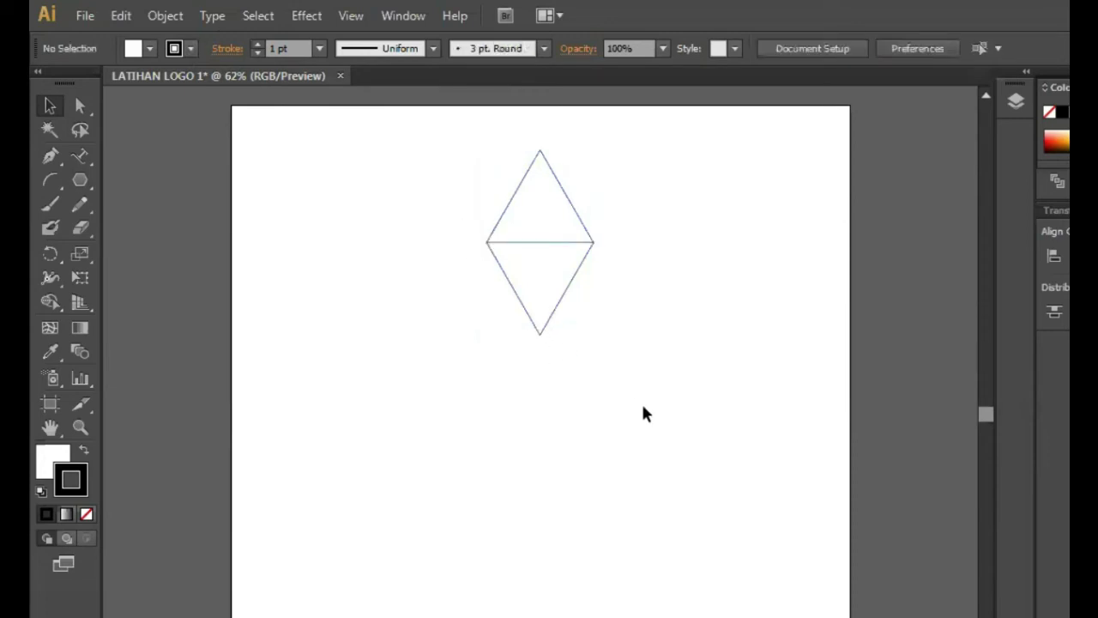
key("ctrl+plus")
key("ctrl+plus")
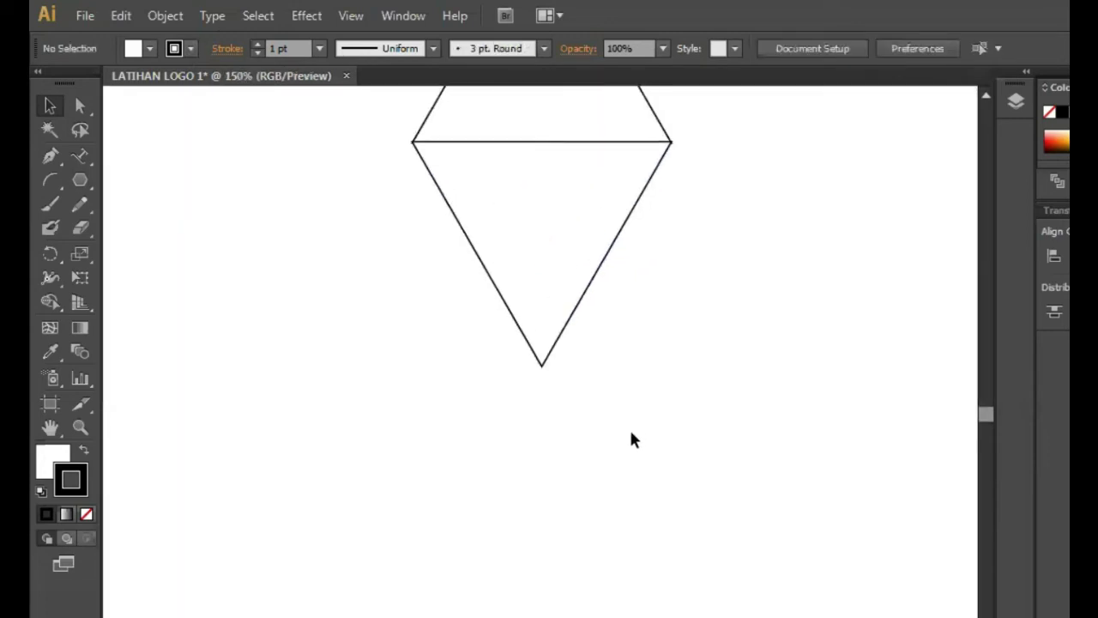
scroll(629, 429, "up", 2)
left_click(583, 382)
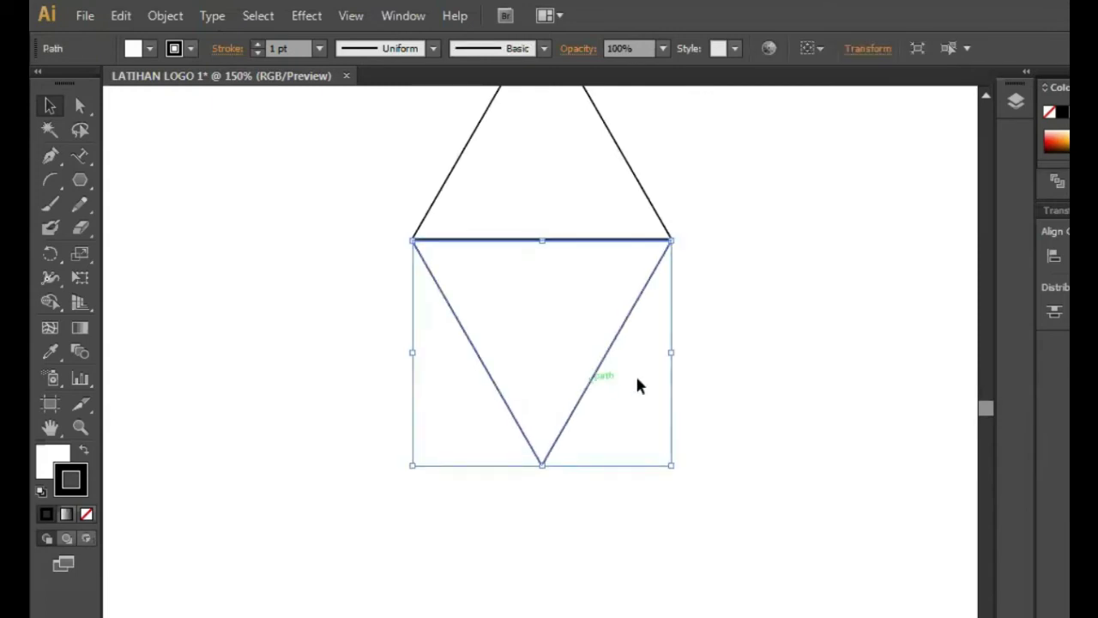
left_click(769, 417)
scroll(768, 417, "up", 2)
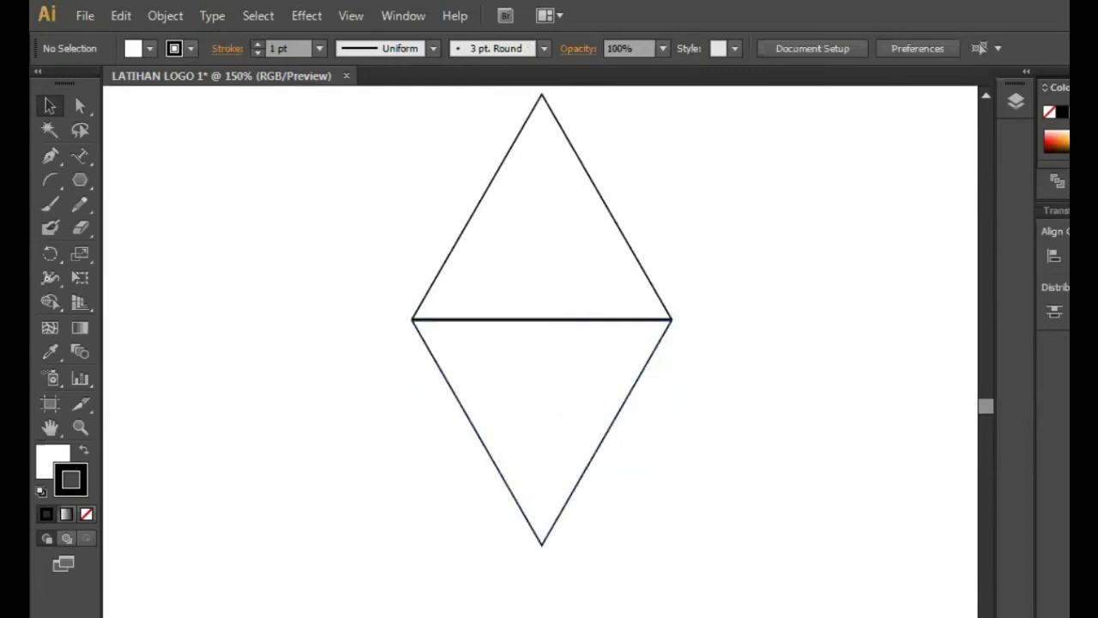
scroll(588, 392, "up", 1)
scroll(542, 360, "up", 1)
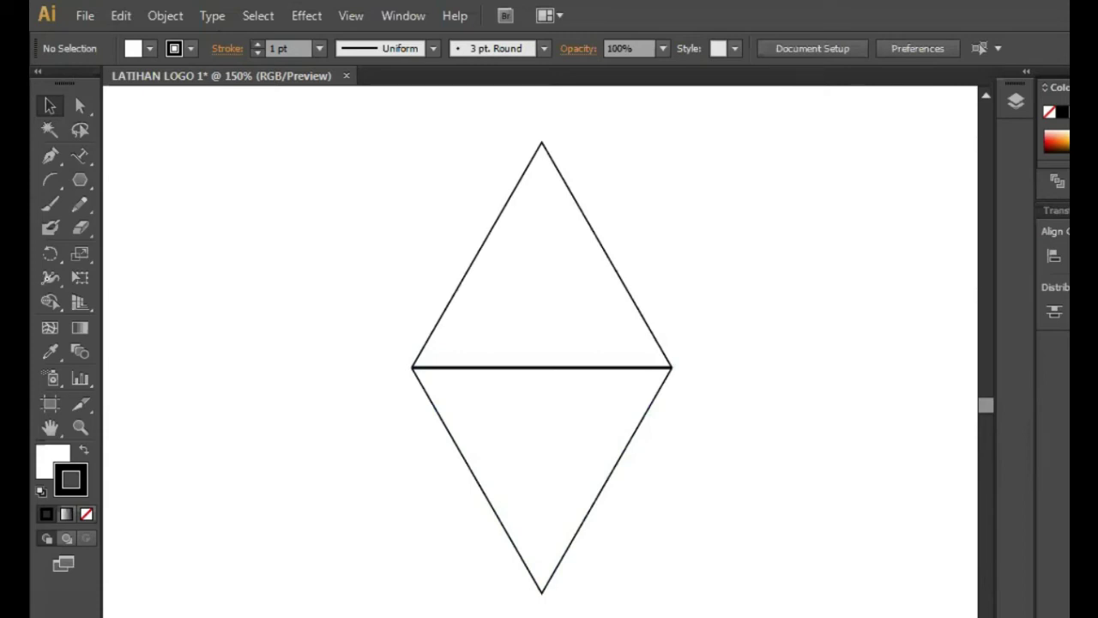
Check whether Pathfinder is enabled in the workspace
left_click(403, 17)
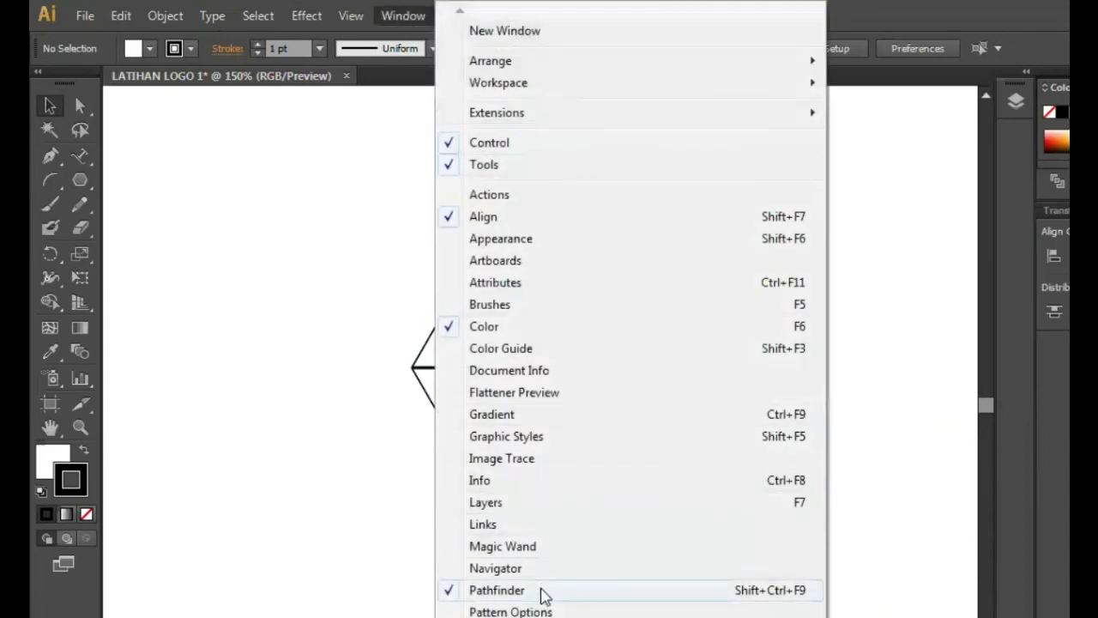
left_click(907, 312)
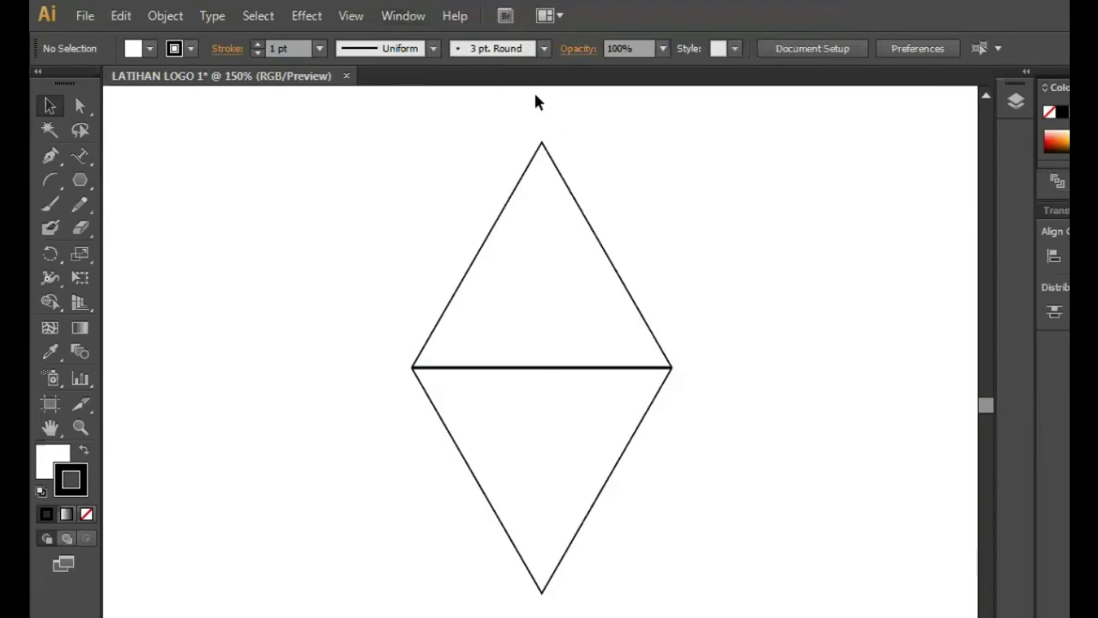
left_click(397, 24)
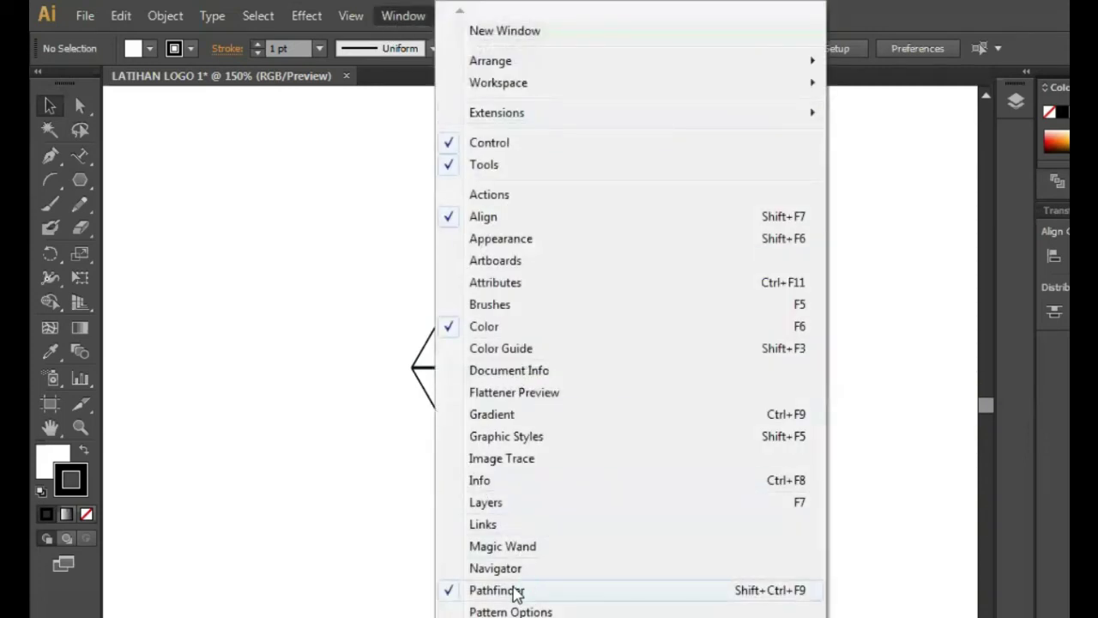
left_click(866, 388)
Try a Pathfinder operation on the two stacked triangles and undo it
left_click_drag(290, 116, 788, 617)
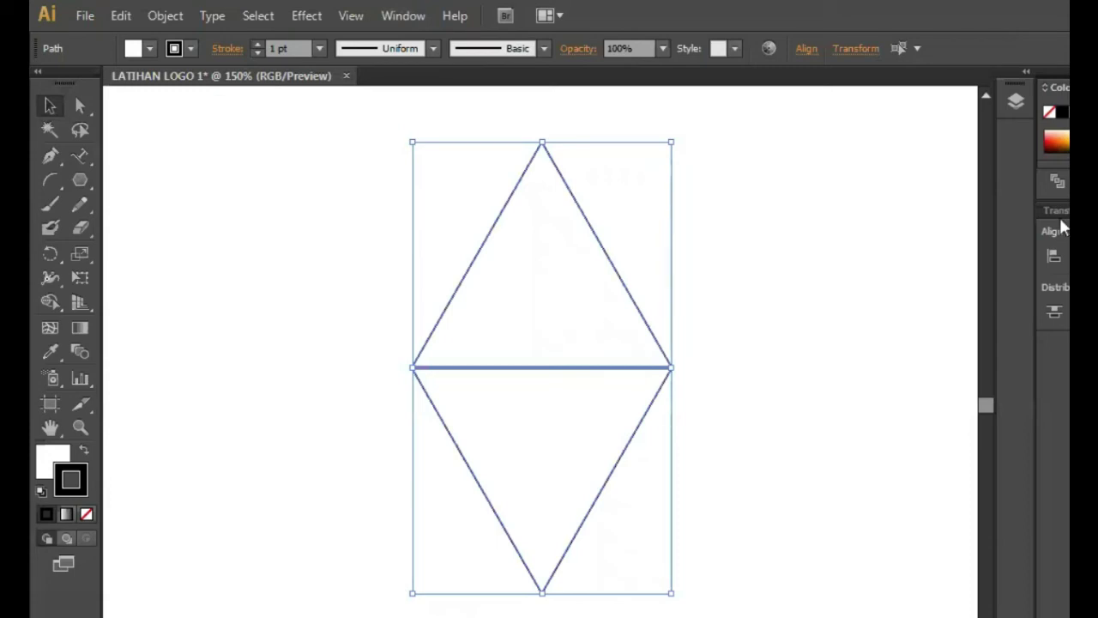
key("slash")
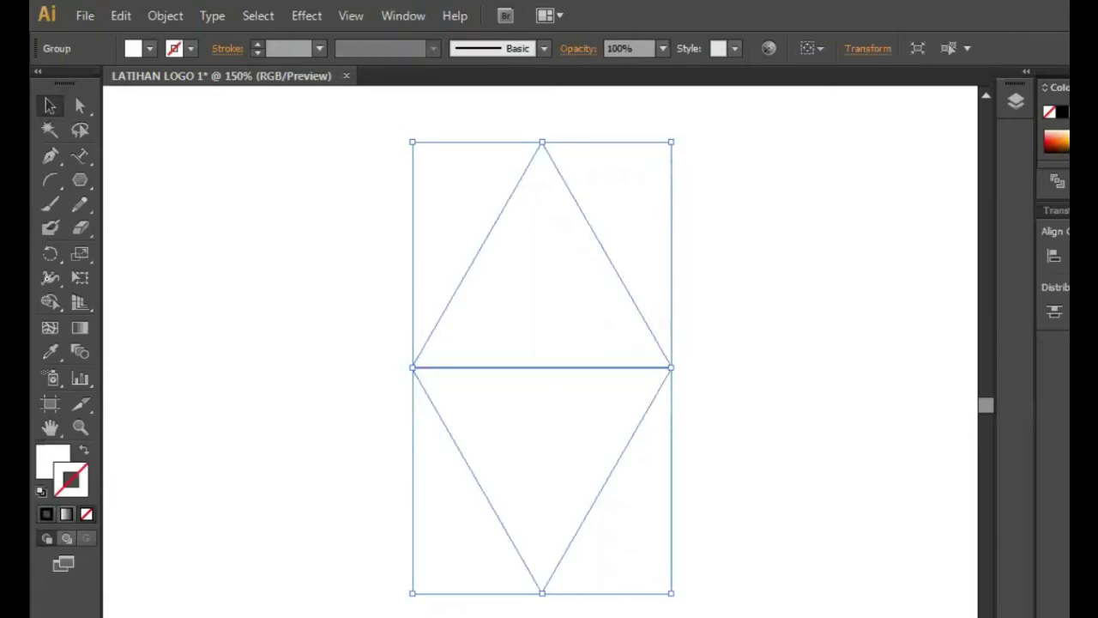
left_click(807, 299)
left_click_drag(340, 218, 687, 549)
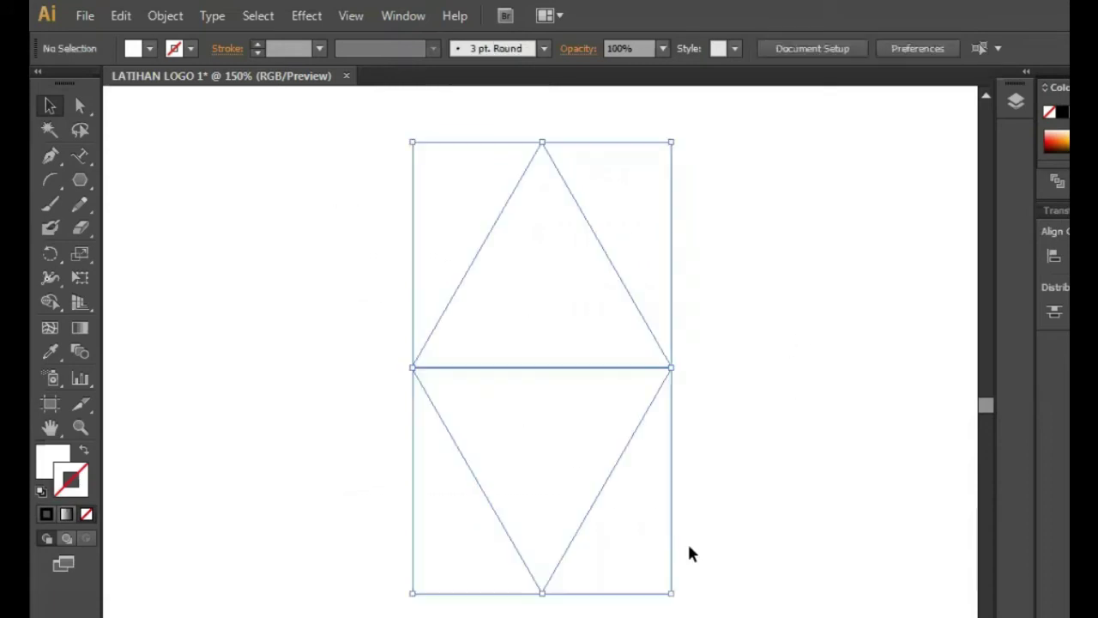
key("ctrl+shift+b")
key("d")
key("ctrl+shift+b")
left_click(711, 524)
left_click(620, 422)
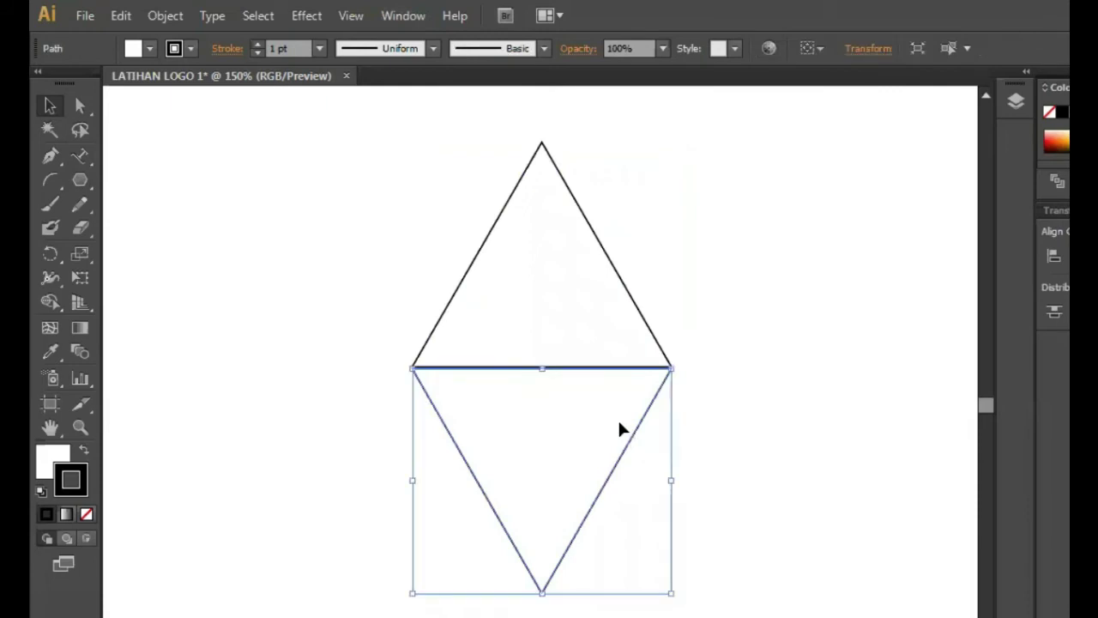
Unite the two stacked triangles into a single diamond with Pathfinder
left_click(608, 529)
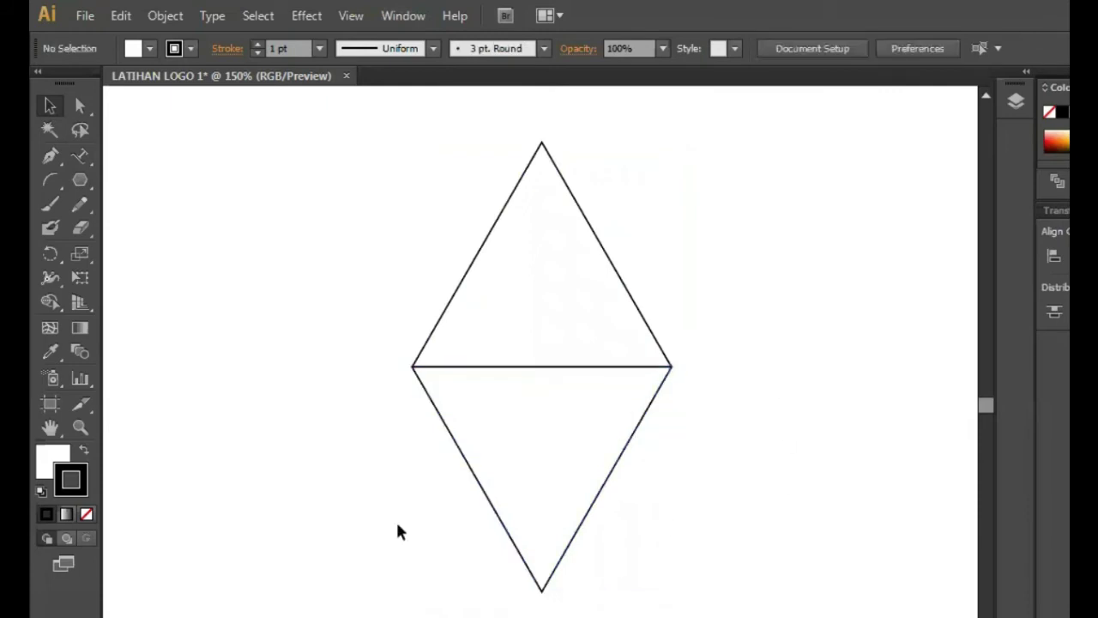
left_click_drag(349, 179, 748, 613)
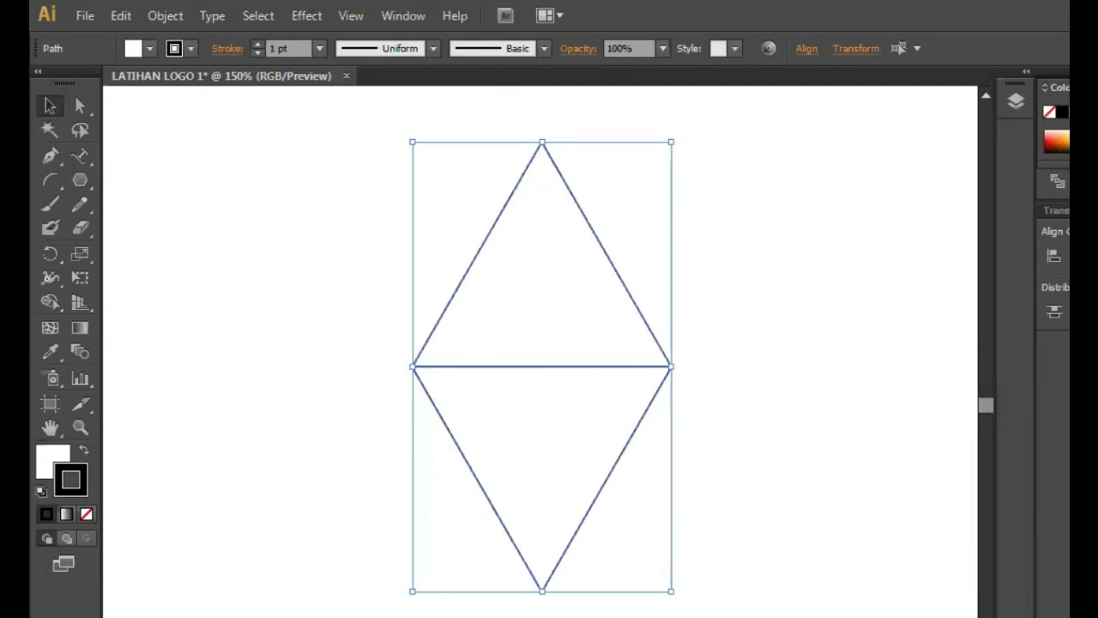
key("slash")
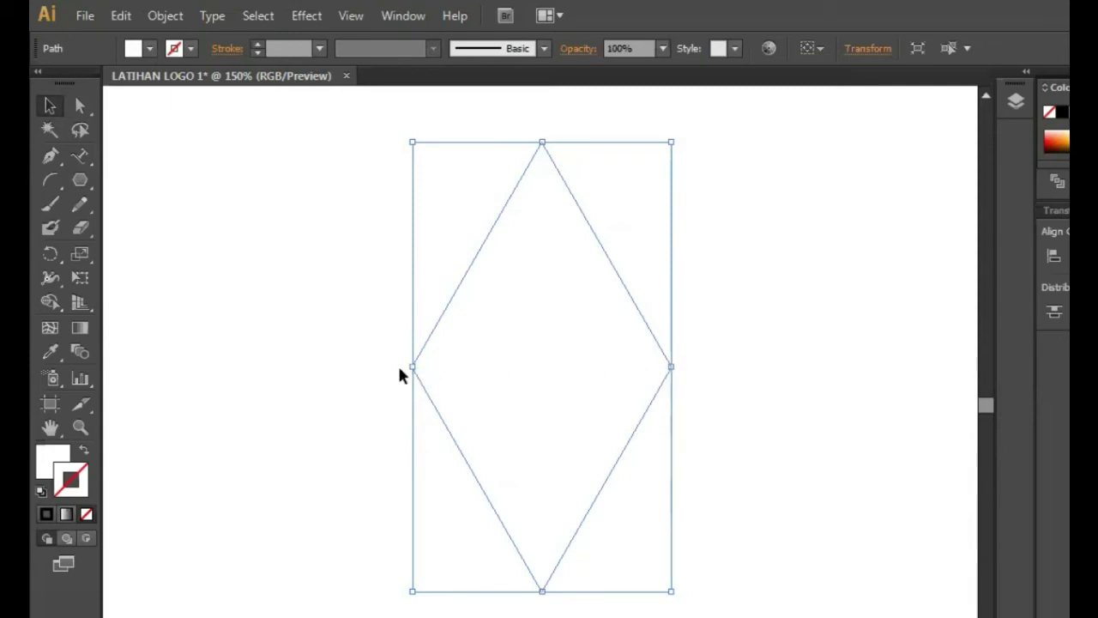
Set the stroke weight of the united diamond to 1 pt
left_click(767, 370)
left_click(627, 380)
left_click(257, 43)
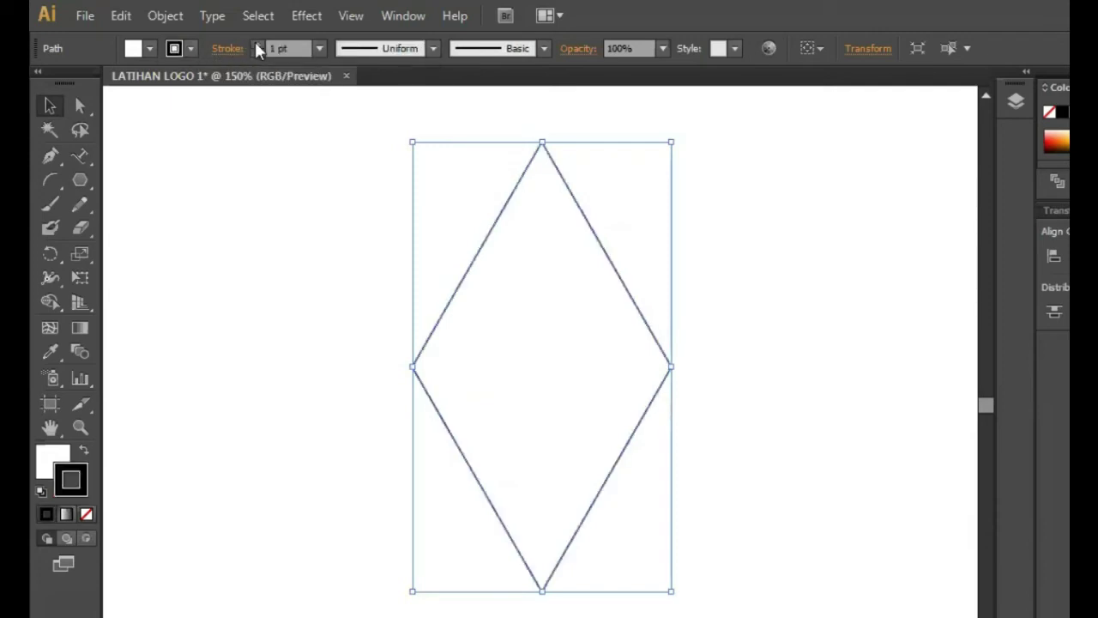
left_click(845, 447)
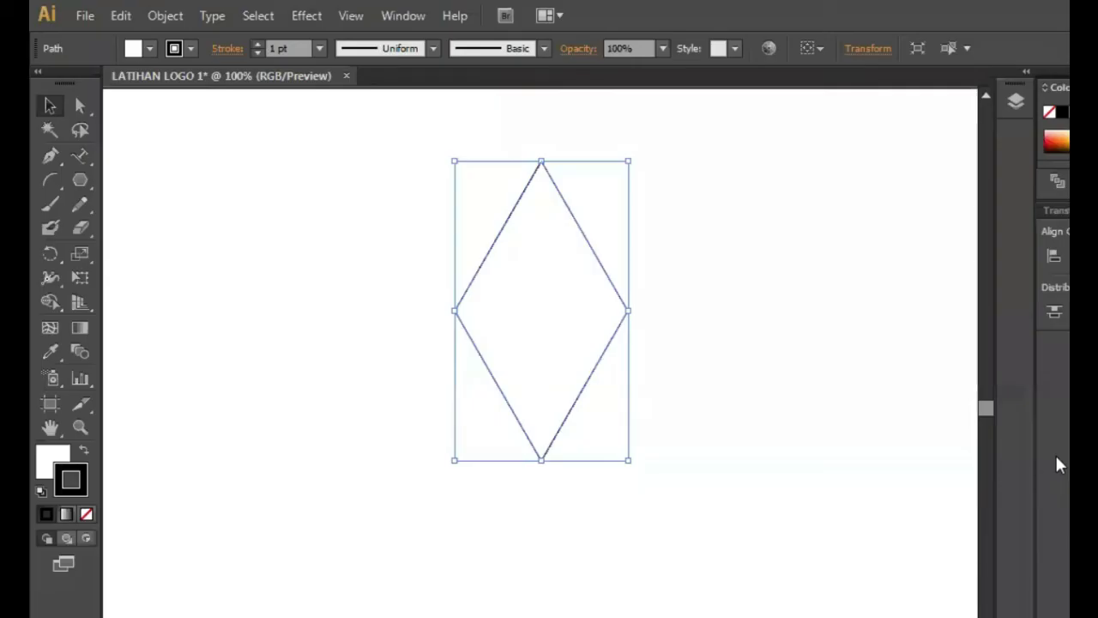
key("ctrl+shift+a")
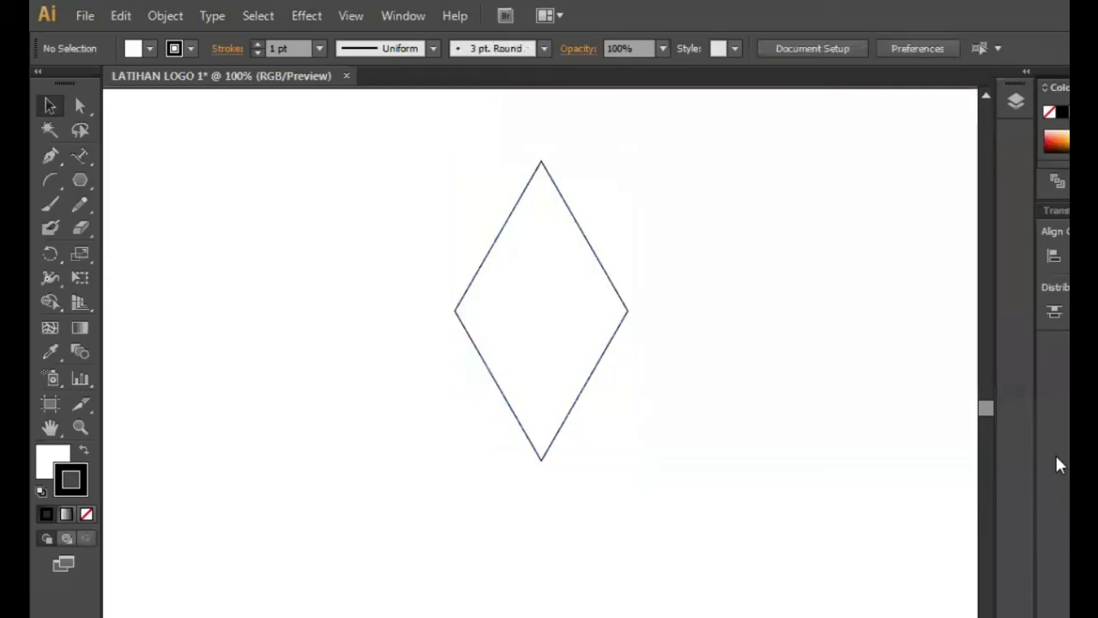
Fill the diamond with the pure red swatch
left_click(566, 204)
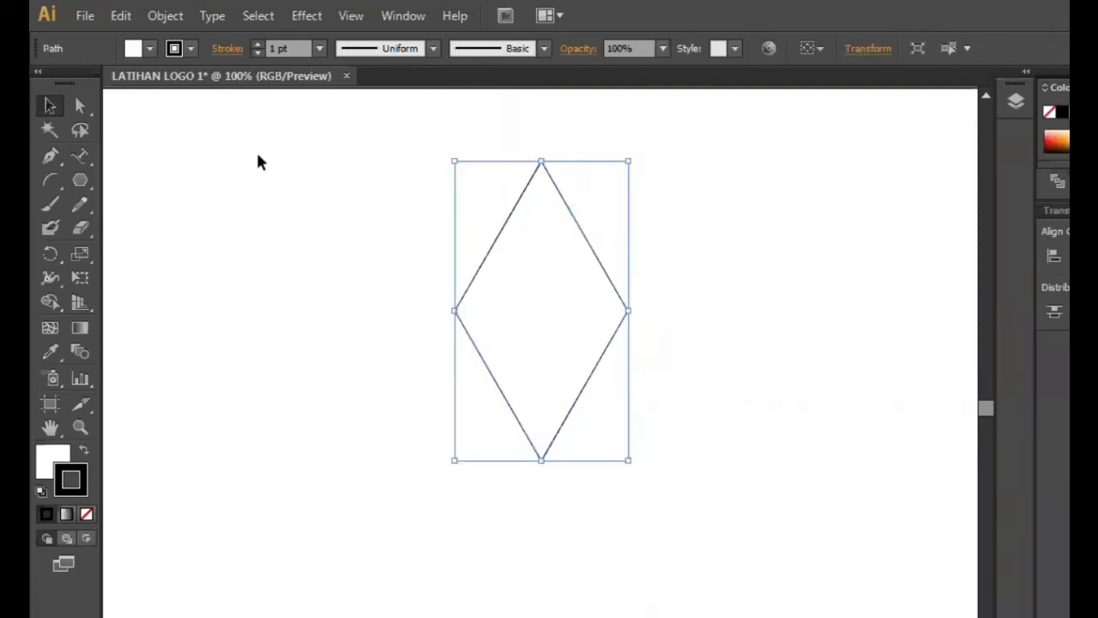
left_click(148, 48)
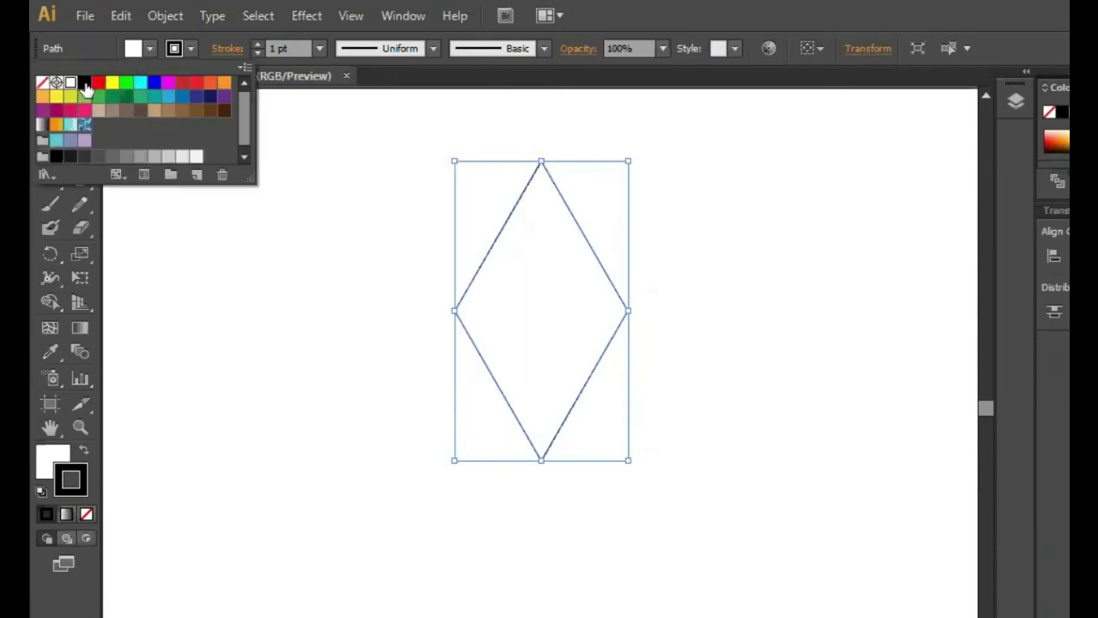
left_click(97, 82)
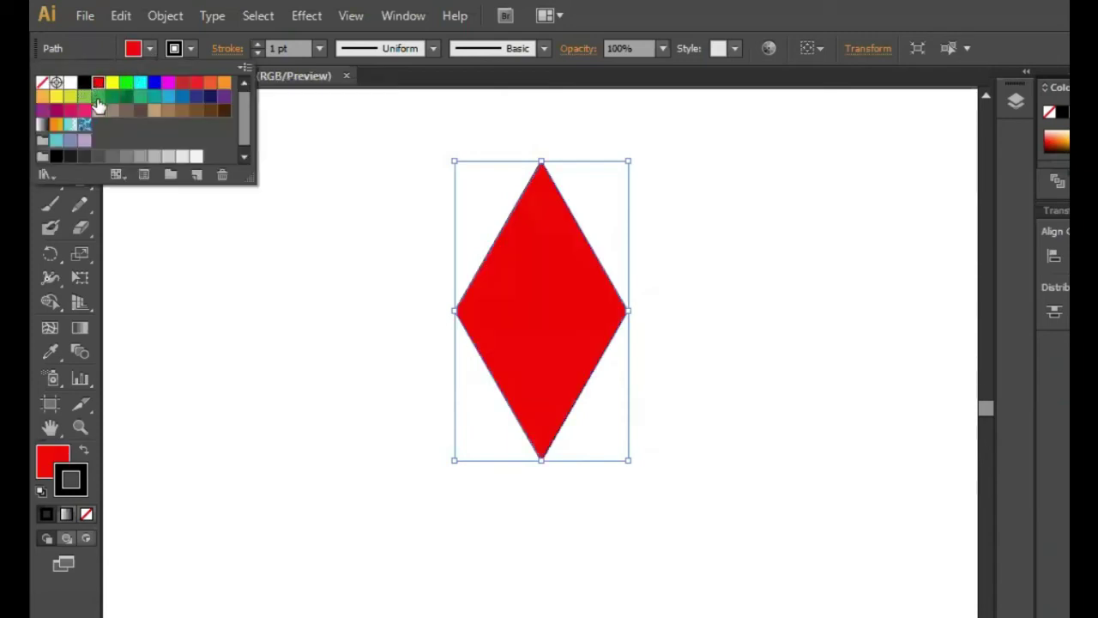
left_click(701, 347)
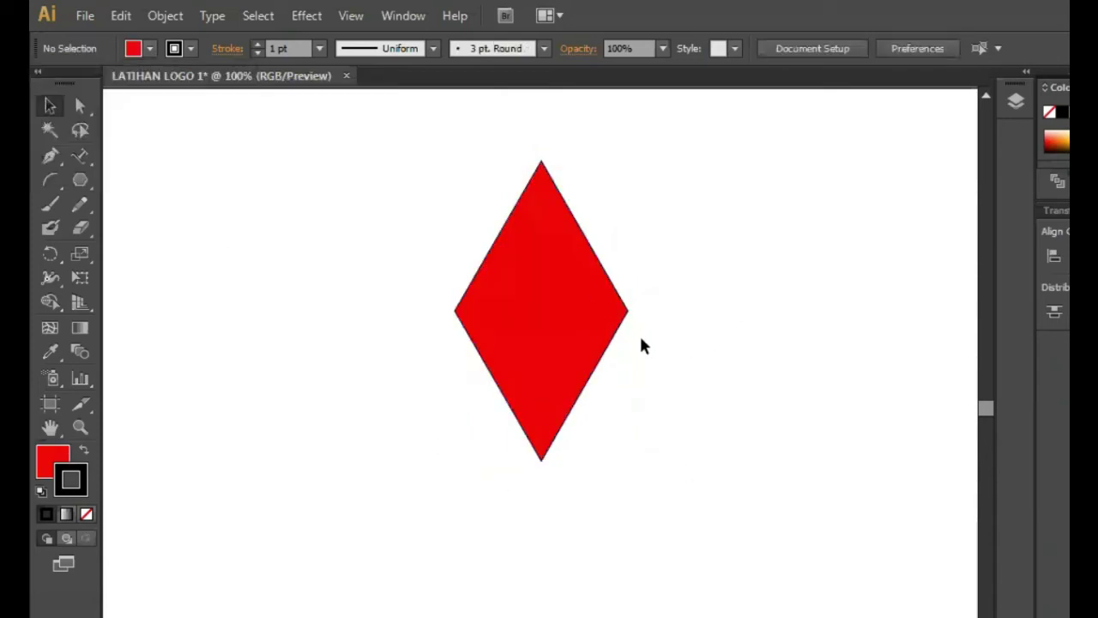
Remove the stroke from the red diamond
left_click(619, 336)
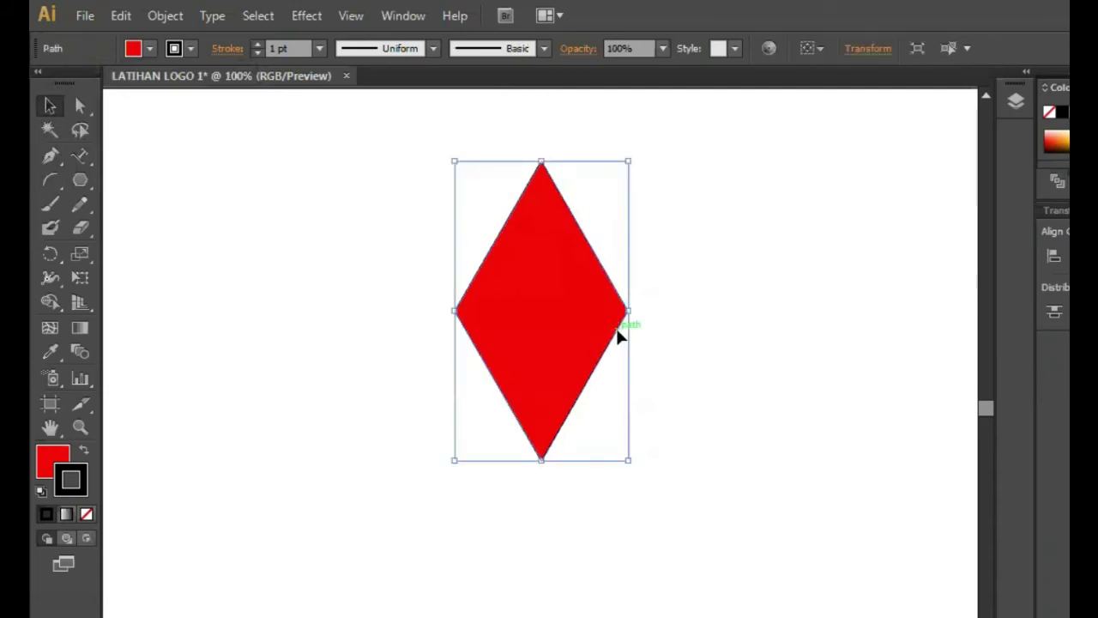
left_click(254, 51)
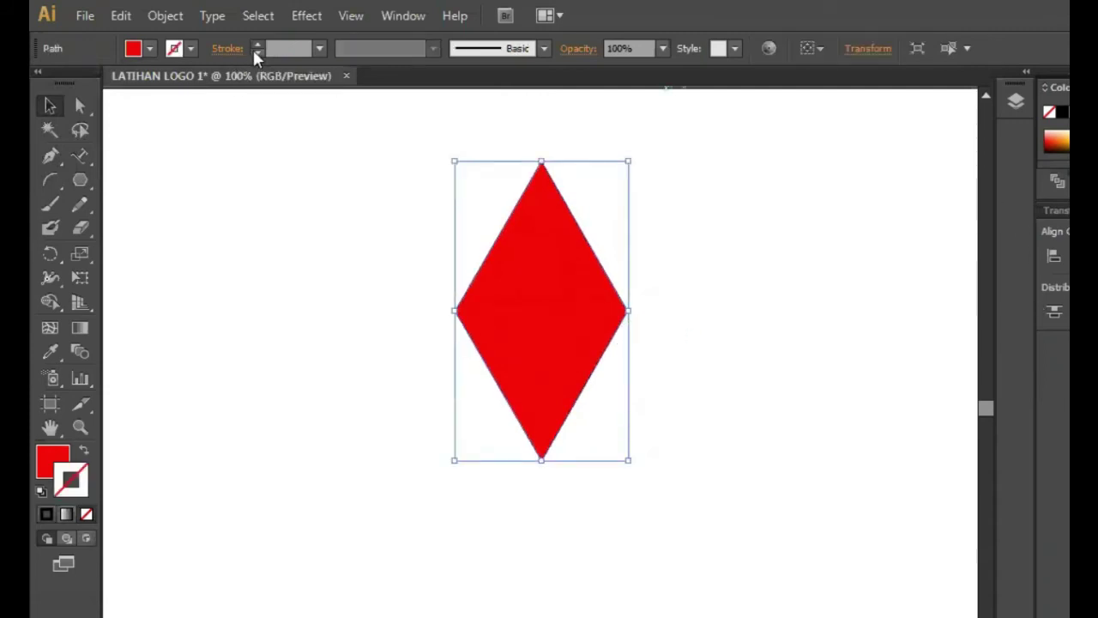
left_click(266, 194)
Create a copy of the red diamond rotated by 60°
left_click(570, 283)
right_click(572, 287)
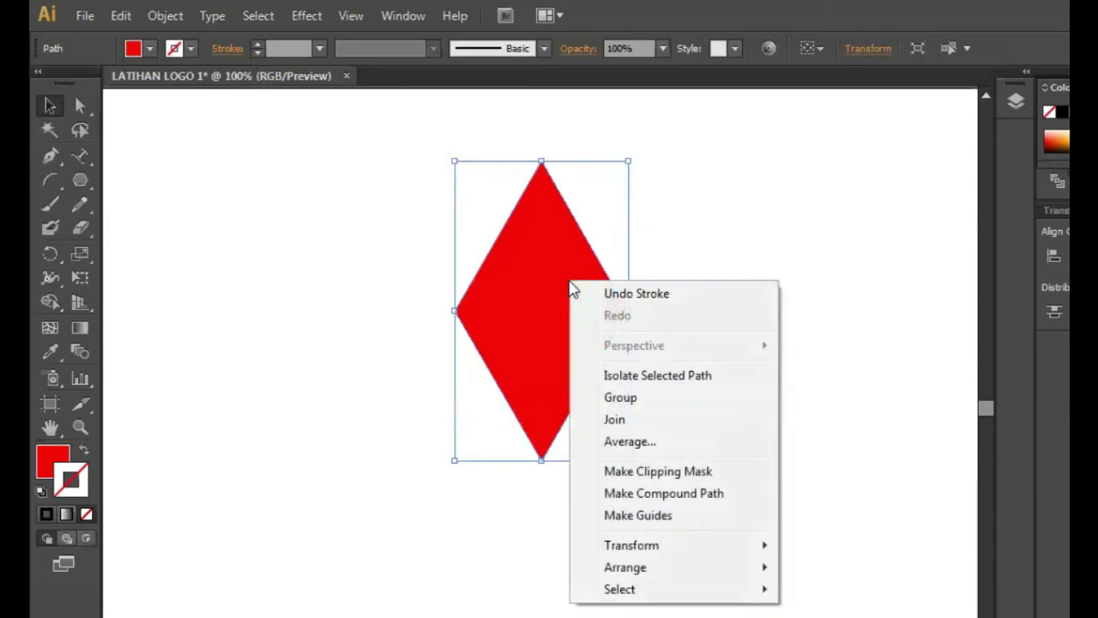
mouse_move(624, 554)
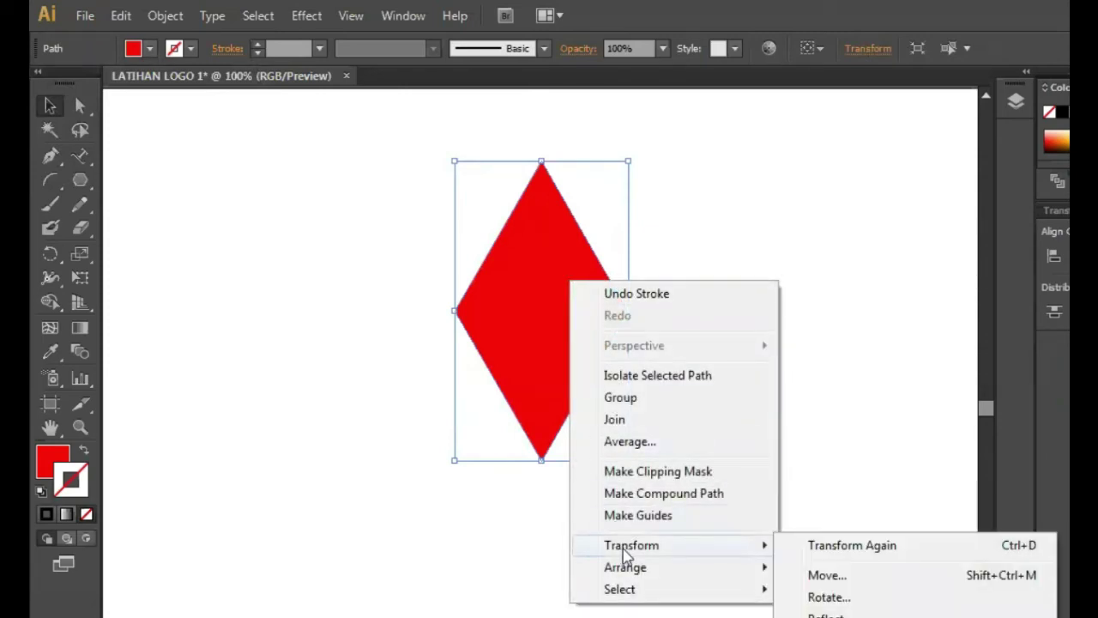
left_click(825, 597)
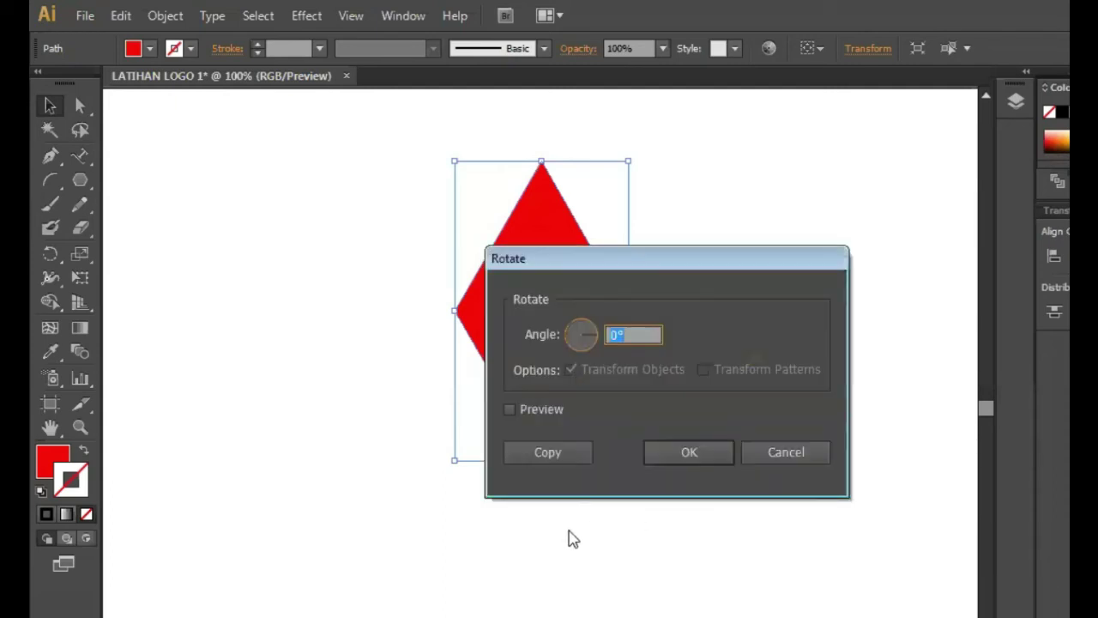
type("60")
left_click(541, 453)
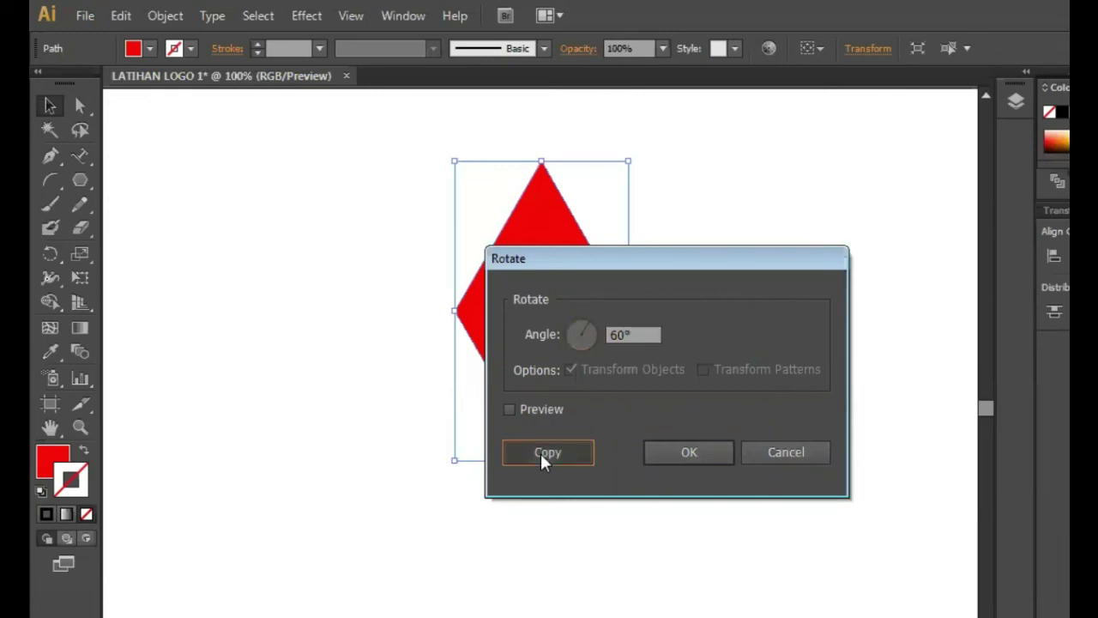
Move the rotated copy down and to the right so its upper-left corner meets the upright diamond's lower tip
left_click(340, 308)
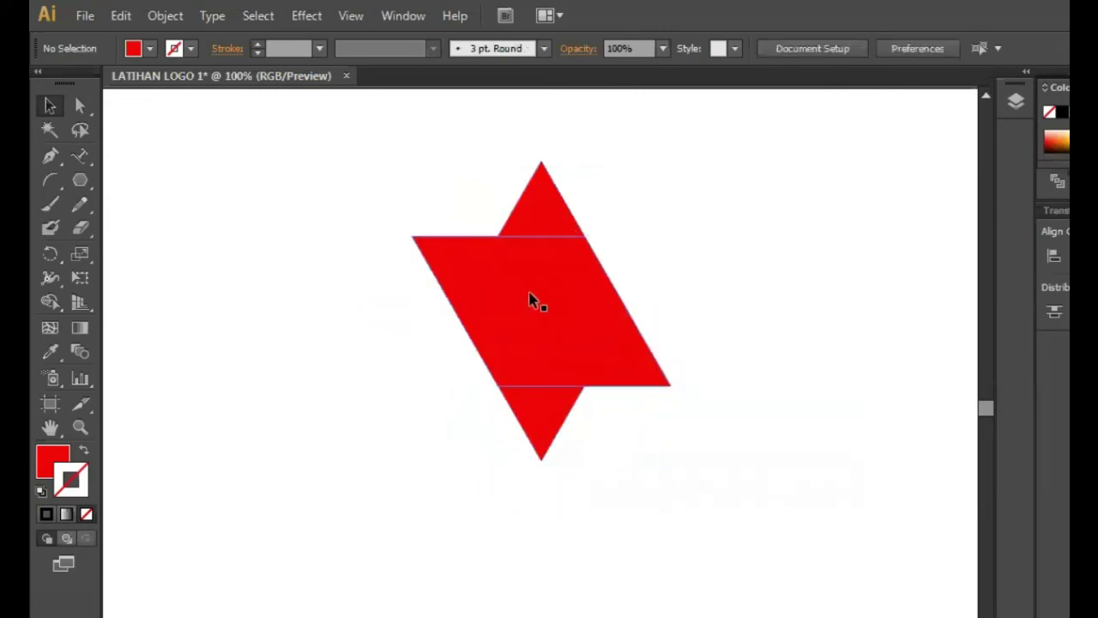
left_click_drag(570, 353, 657, 518)
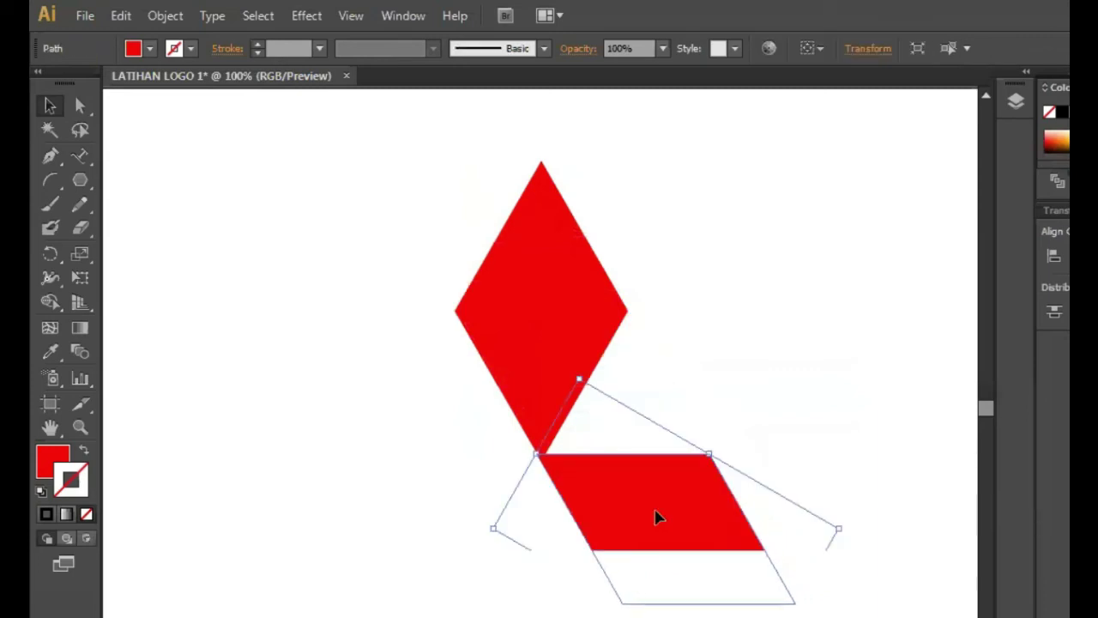
left_click(728, 296)
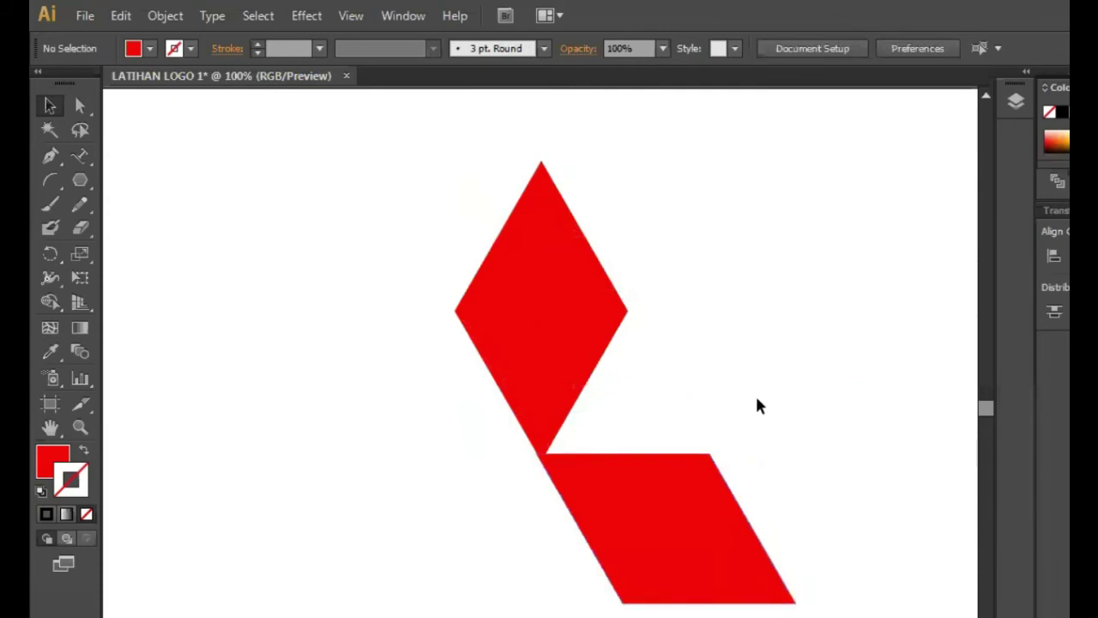
left_click(703, 523)
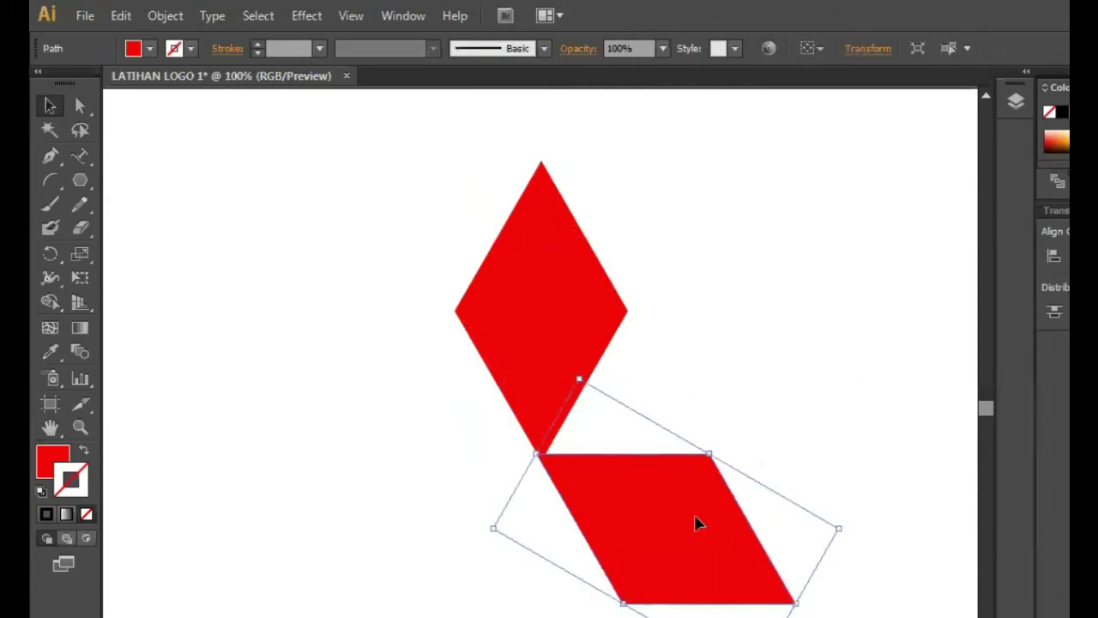
left_click(822, 371)
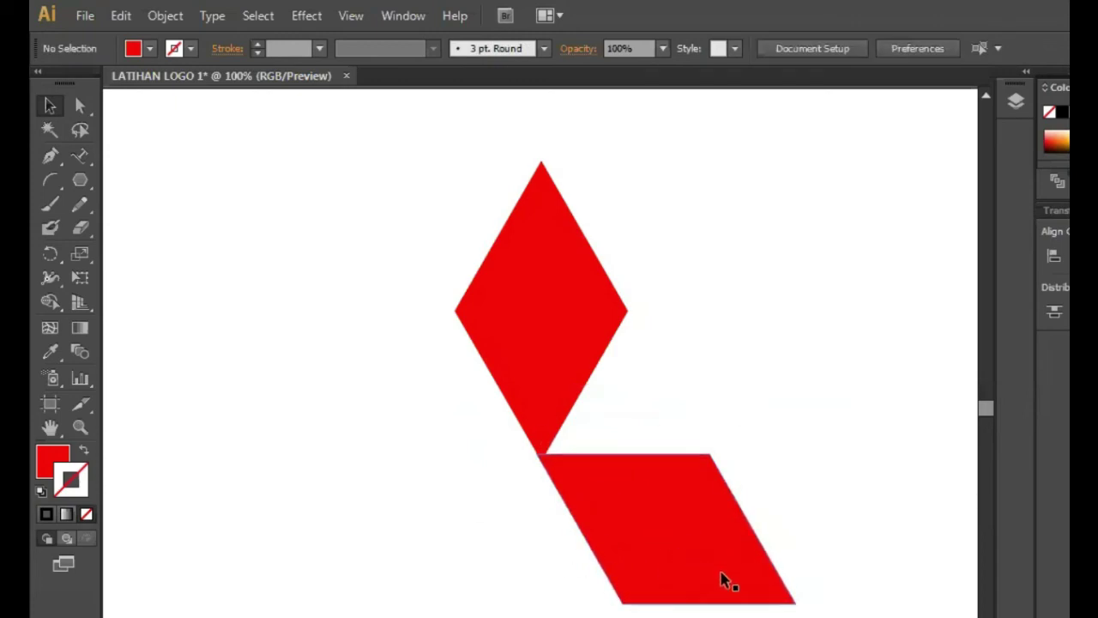
left_click(728, 585)
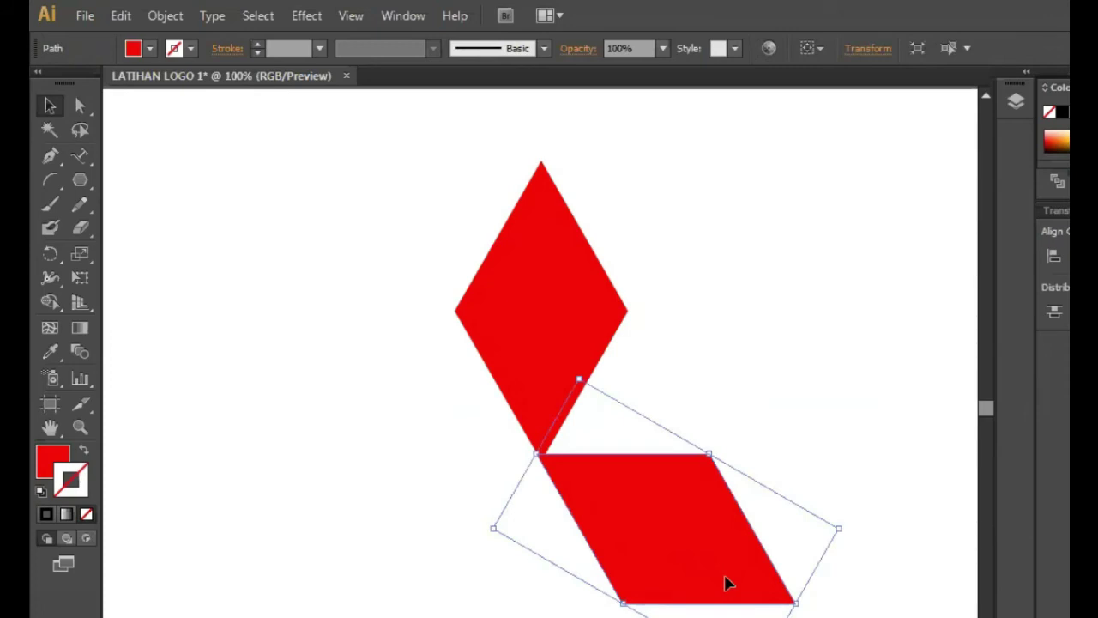
right_click(728, 584)
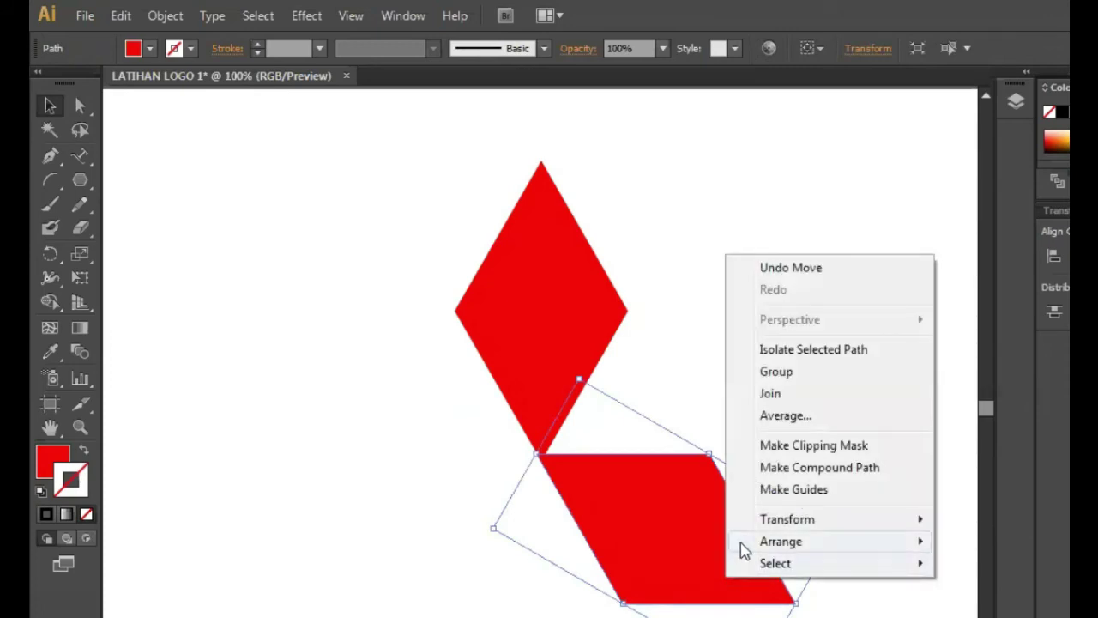
mouse_move(759, 523)
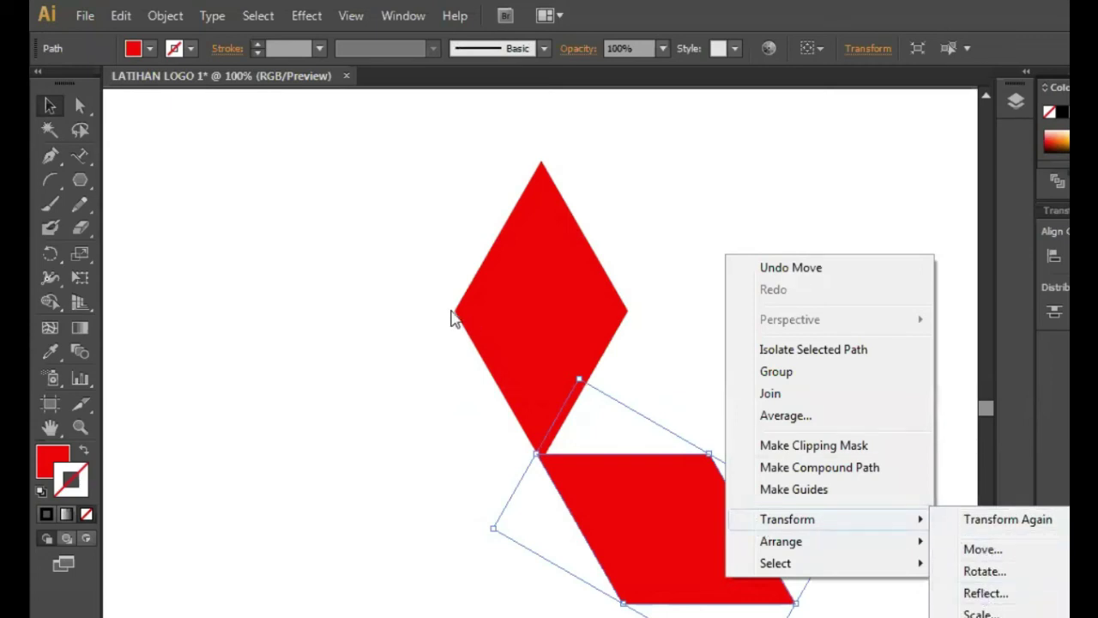
Try to rotate the upright diamond itself by -60° without making a copy
left_click(538, 292)
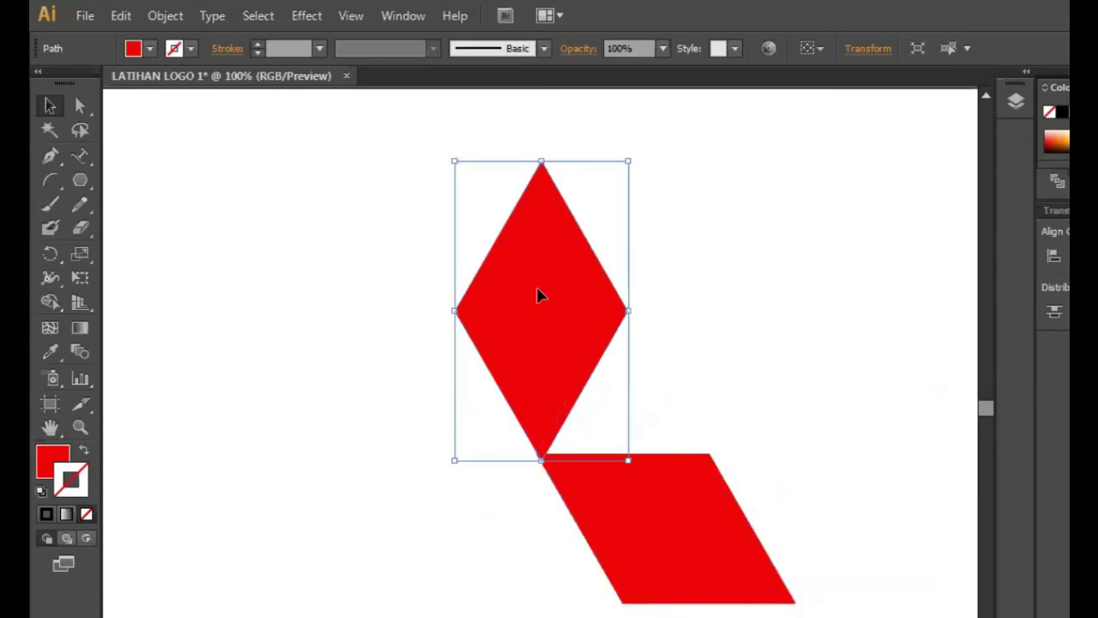
right_click(539, 295)
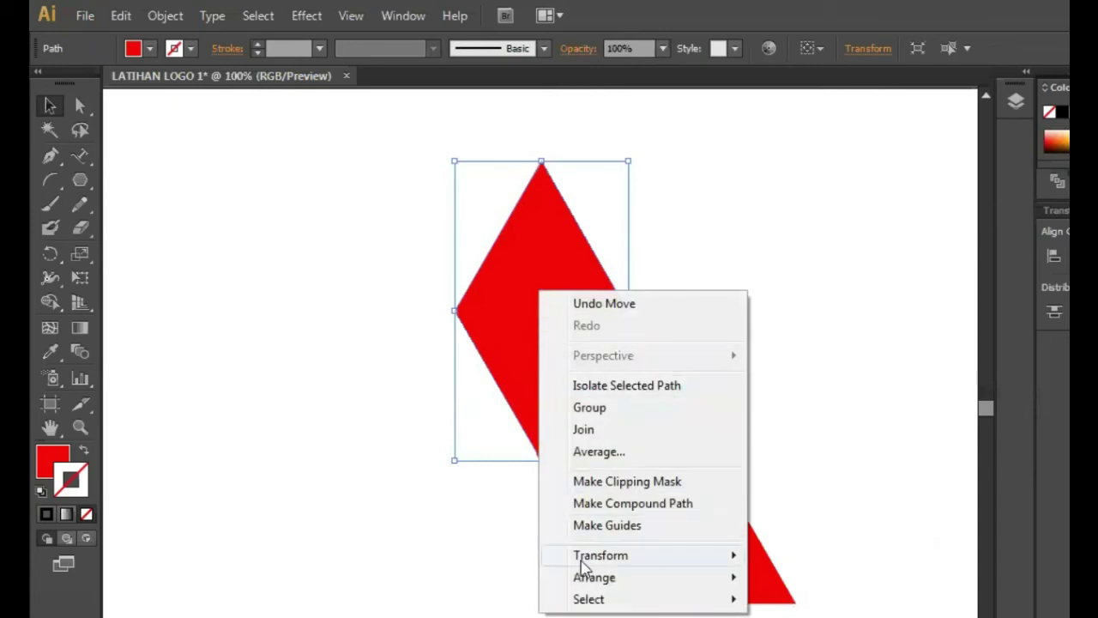
mouse_move(581, 559)
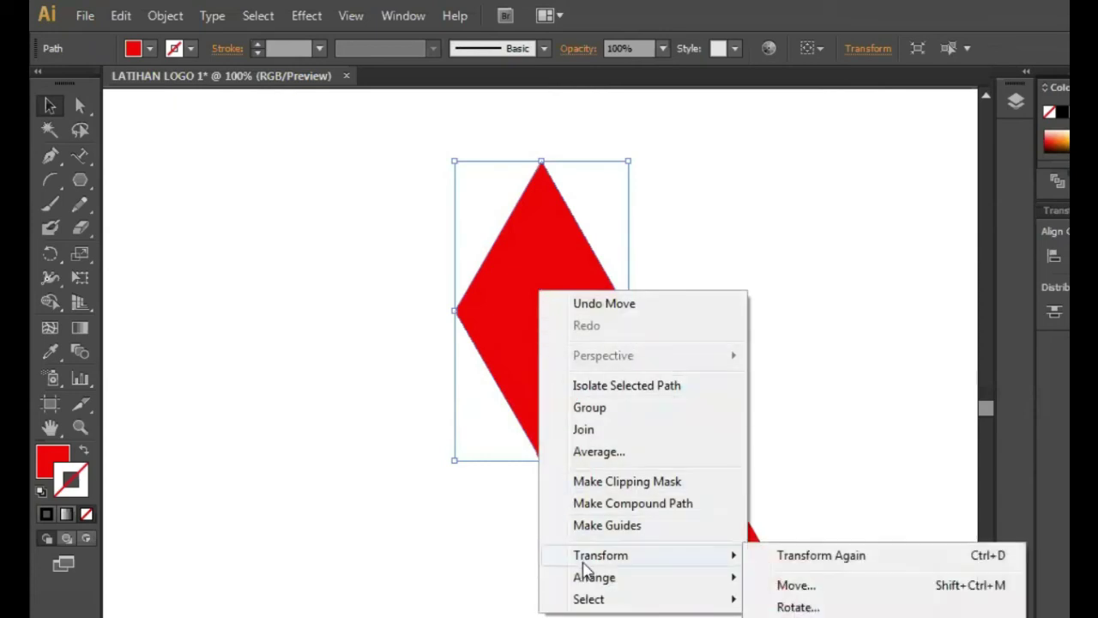
left_click(796, 607)
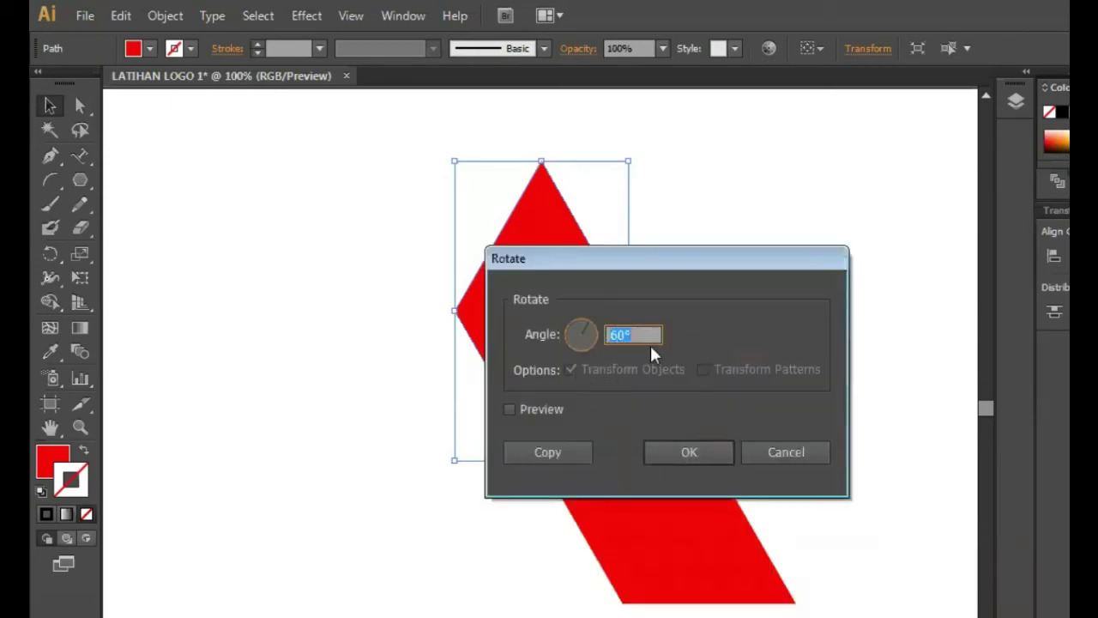
left_click(614, 337)
type("-")
left_click(668, 452)
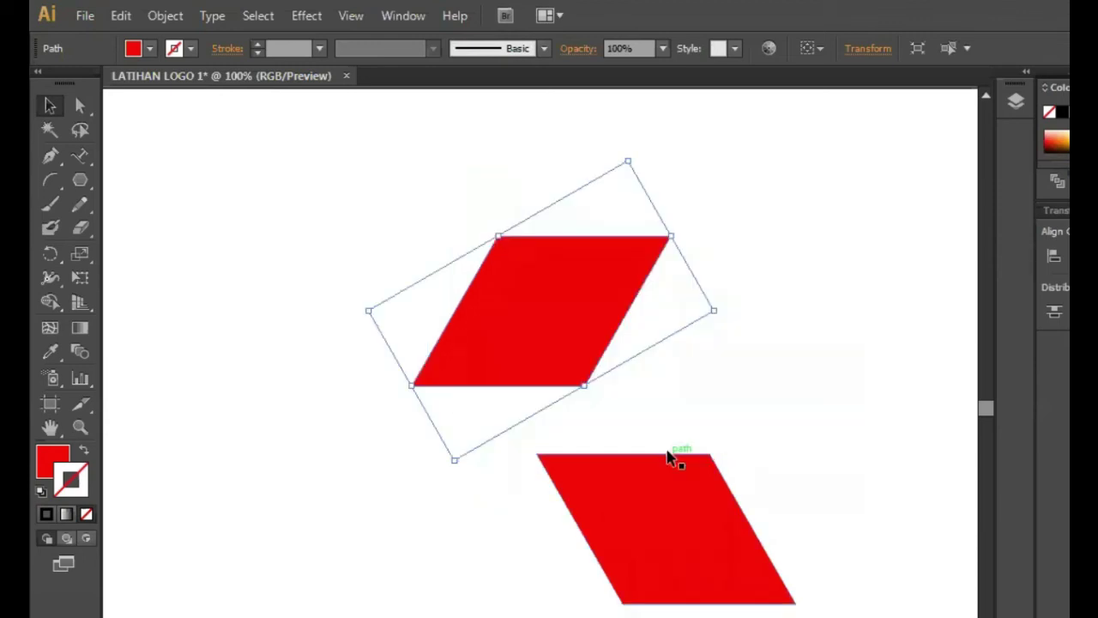
Create a copy of the upright diamond rotated by -60°
right_click(535, 367)
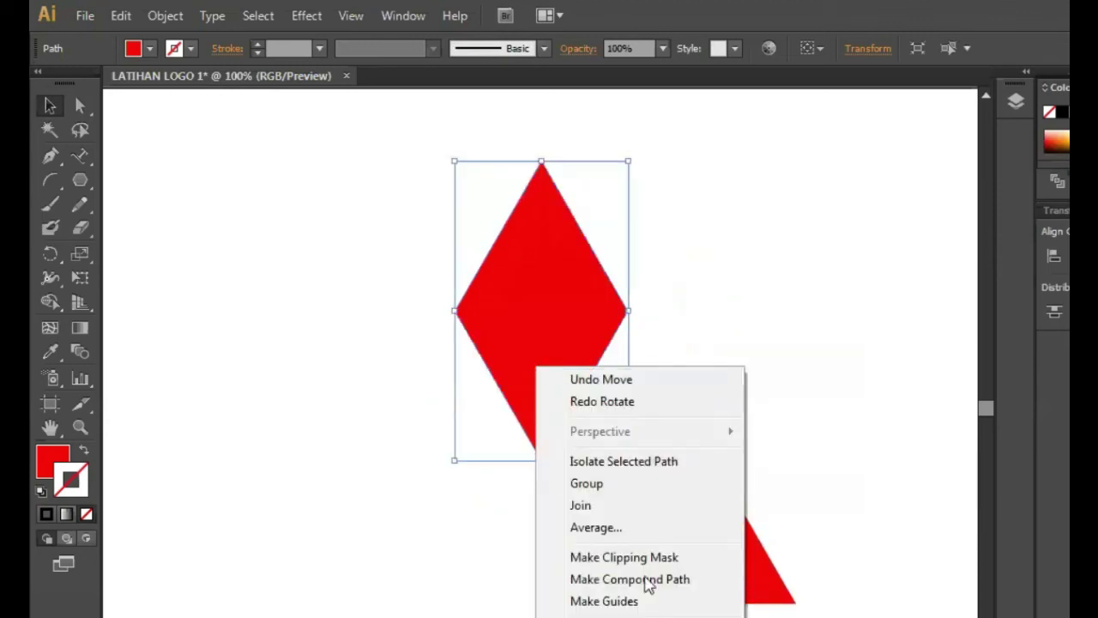
mouse_move(677, 615)
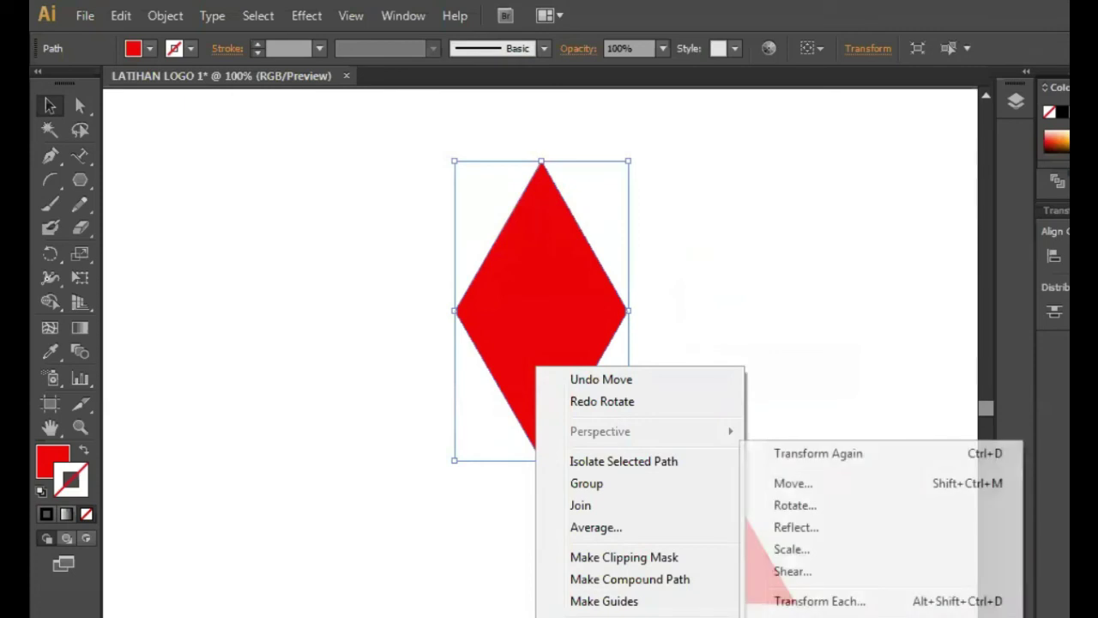
left_click(797, 506)
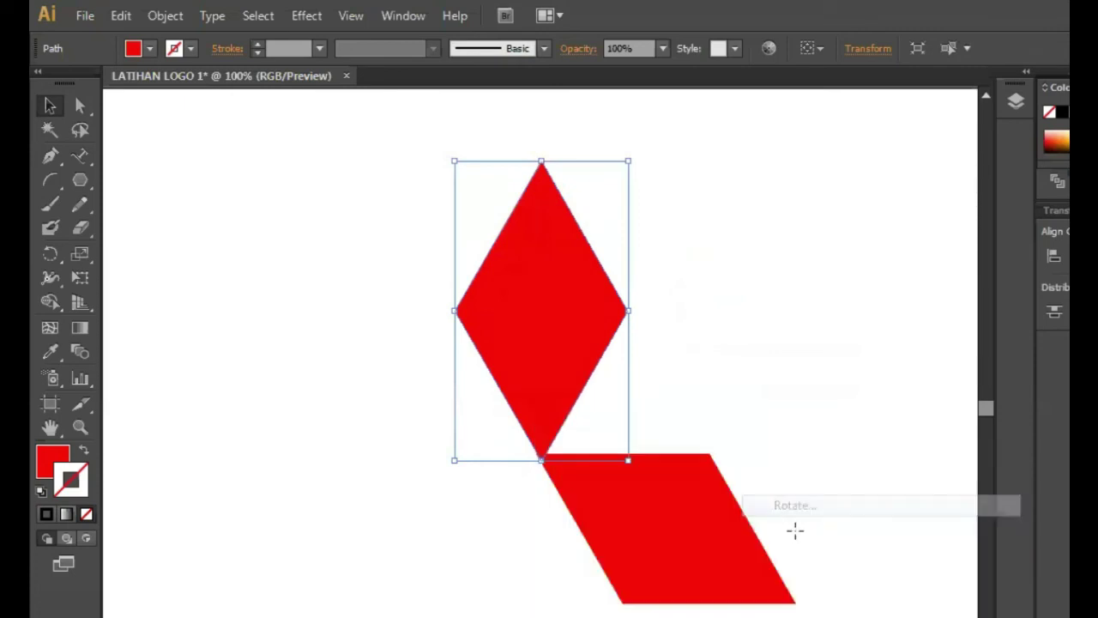
left_click(612, 335)
type("-60")
left_click(571, 446)
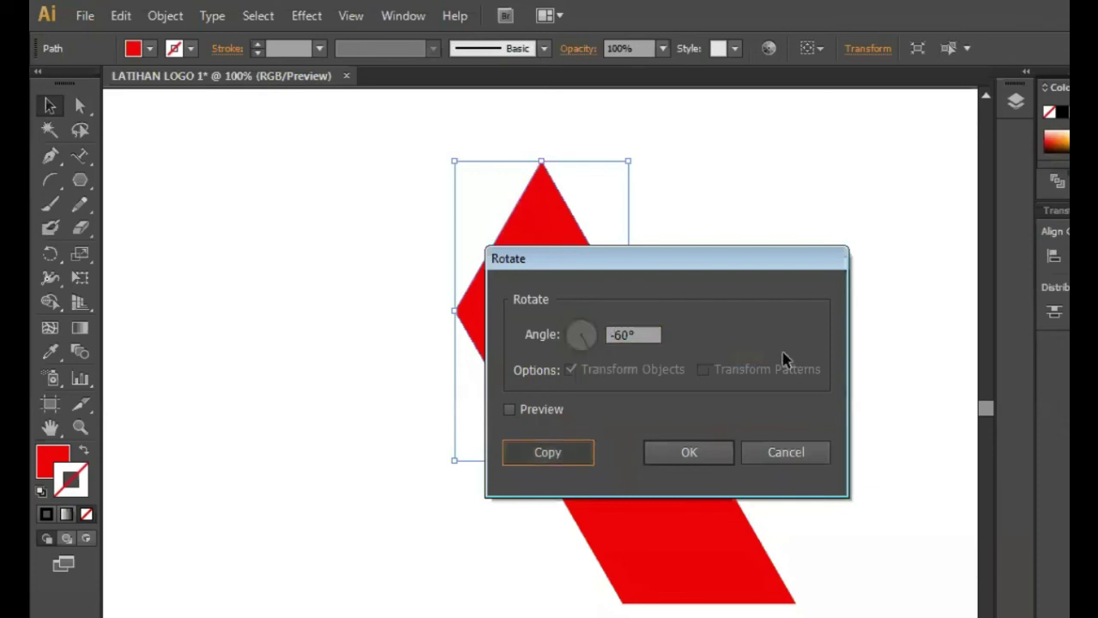
Move the new copy down and to the left so its upper-right corner meets the upright diamond's lower tip
left_click(773, 316)
left_click_drag(558, 330, 453, 516)
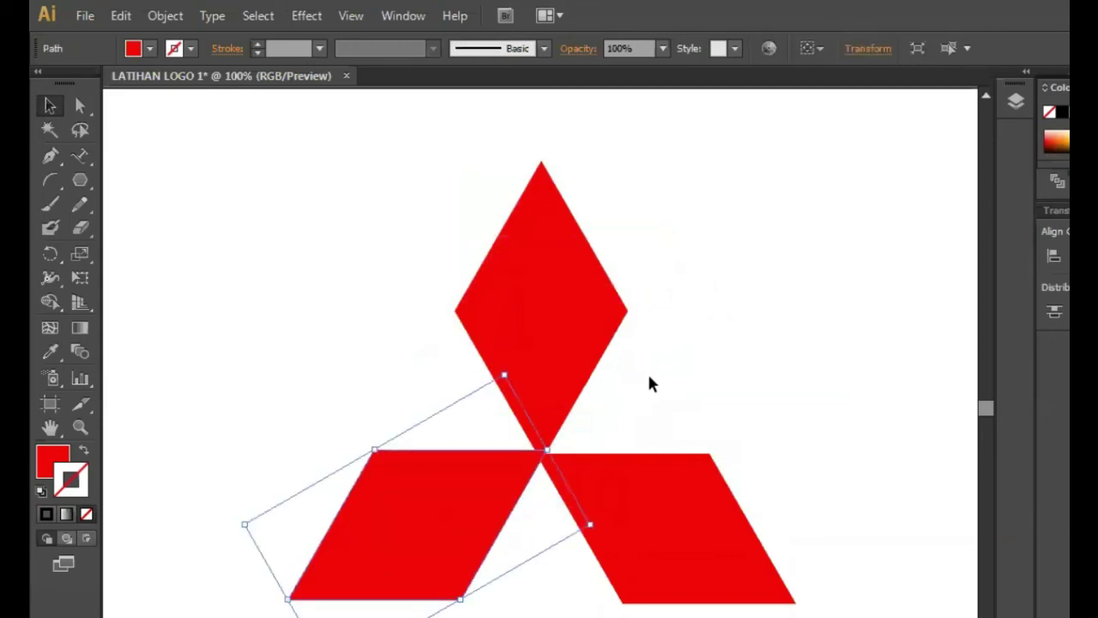
left_click(762, 434)
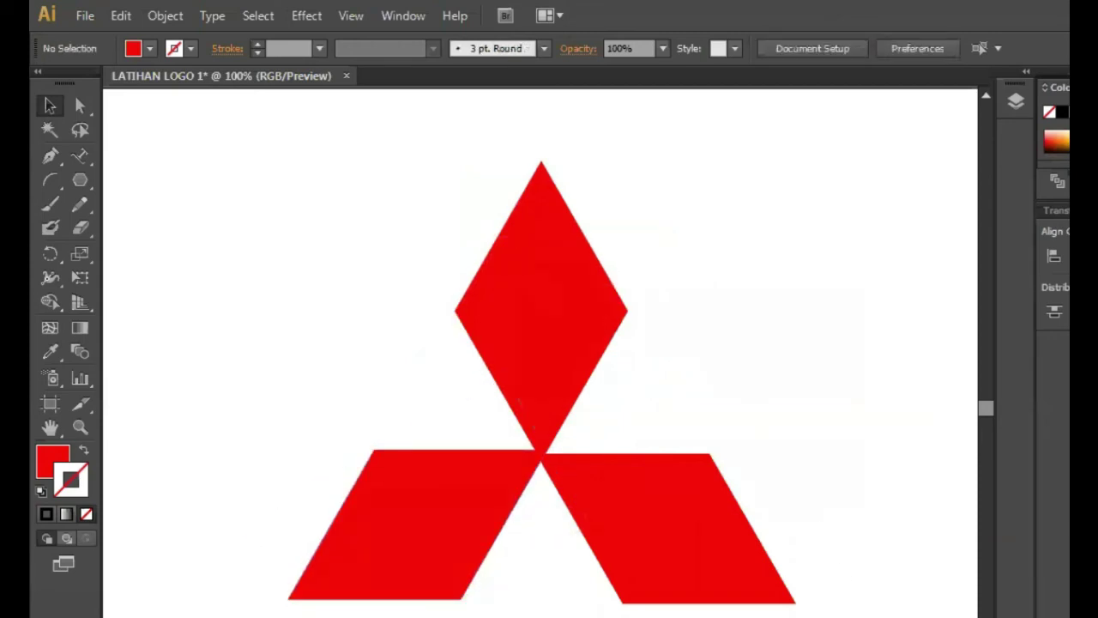
Group the three red diamonds and shift the group slightly to the right
left_click_drag(241, 152, 816, 617)
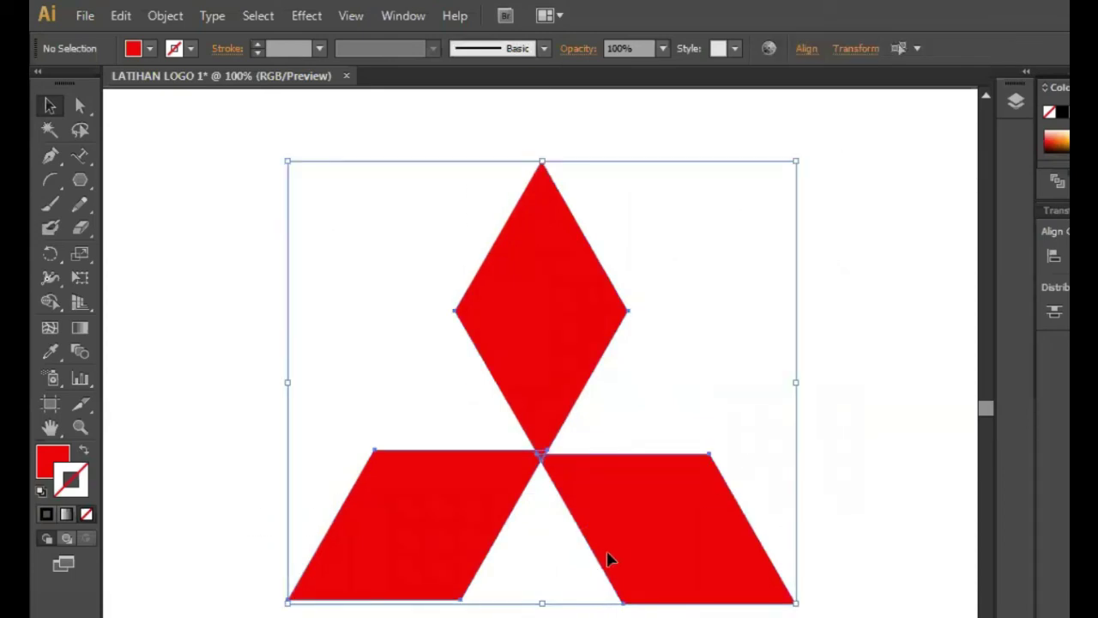
right_click(620, 551)
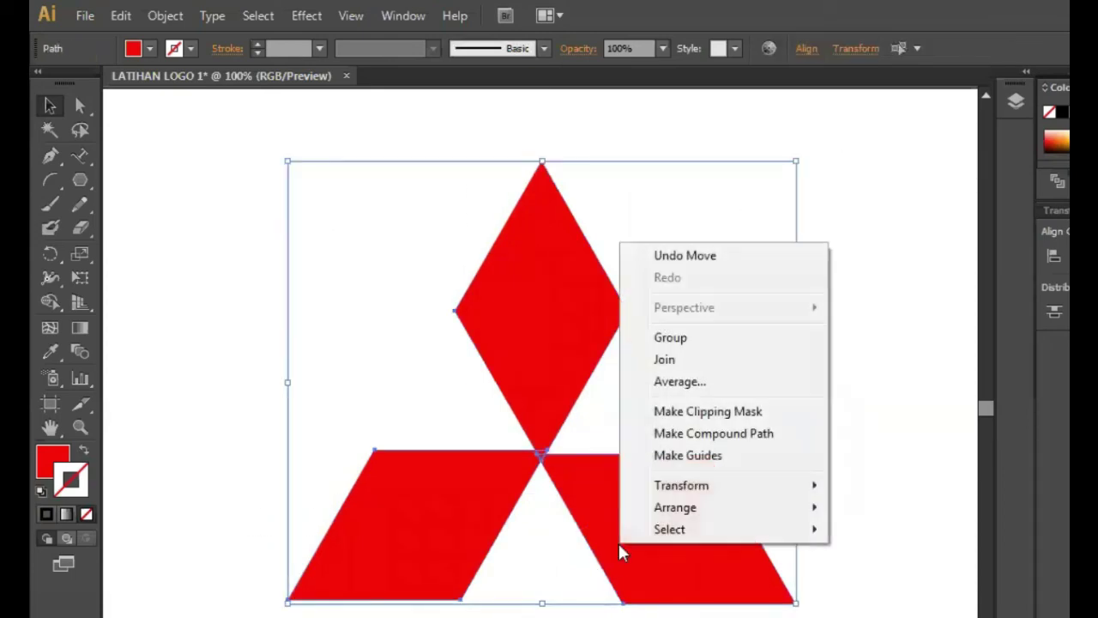
left_click(699, 340)
left_click(803, 573)
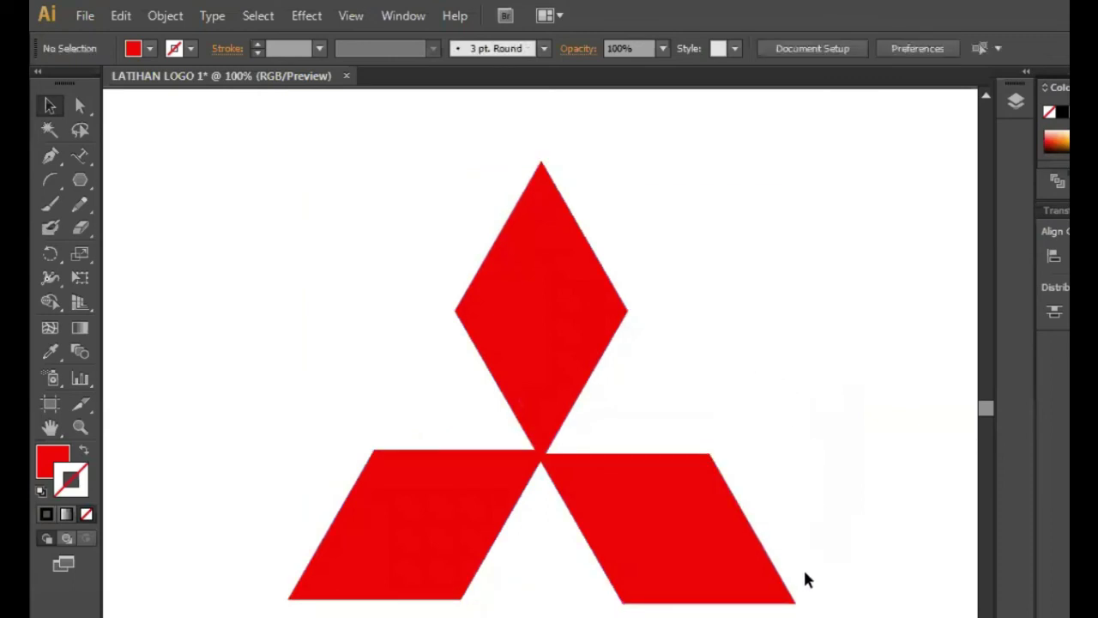
left_click_drag(735, 544, 741, 546)
left_click(891, 406)
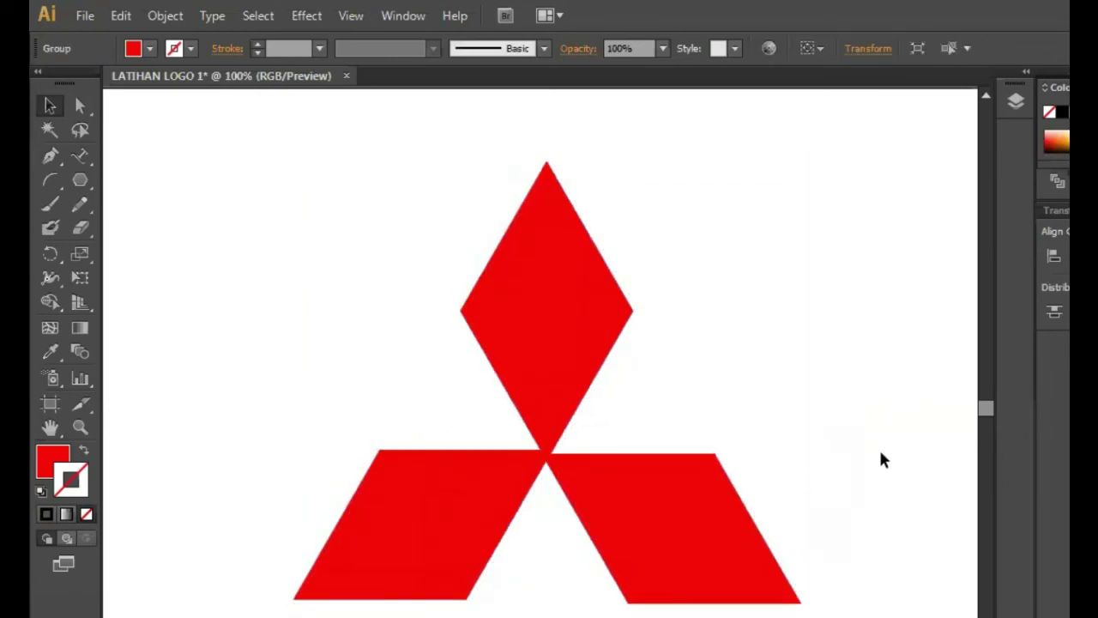
Add the point text MITSUBISHI just below the left diamond of the logo
scroll(658, 606, "down", 1)
left_click_drag(86, 155, 140, 153)
left_click(343, 613)
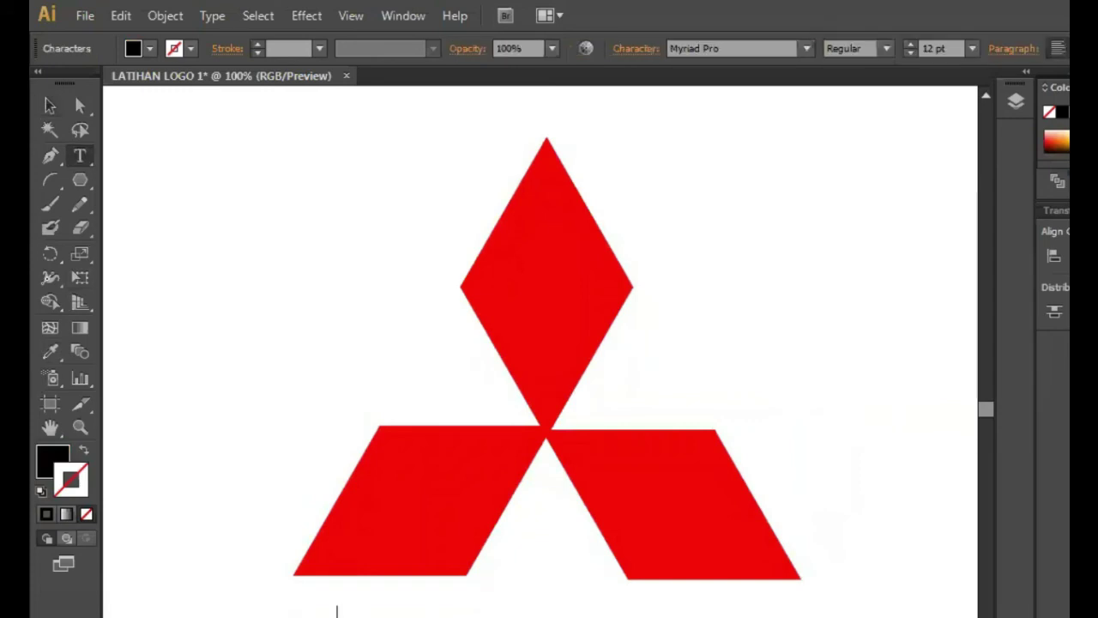
type("MITSUBISHI")
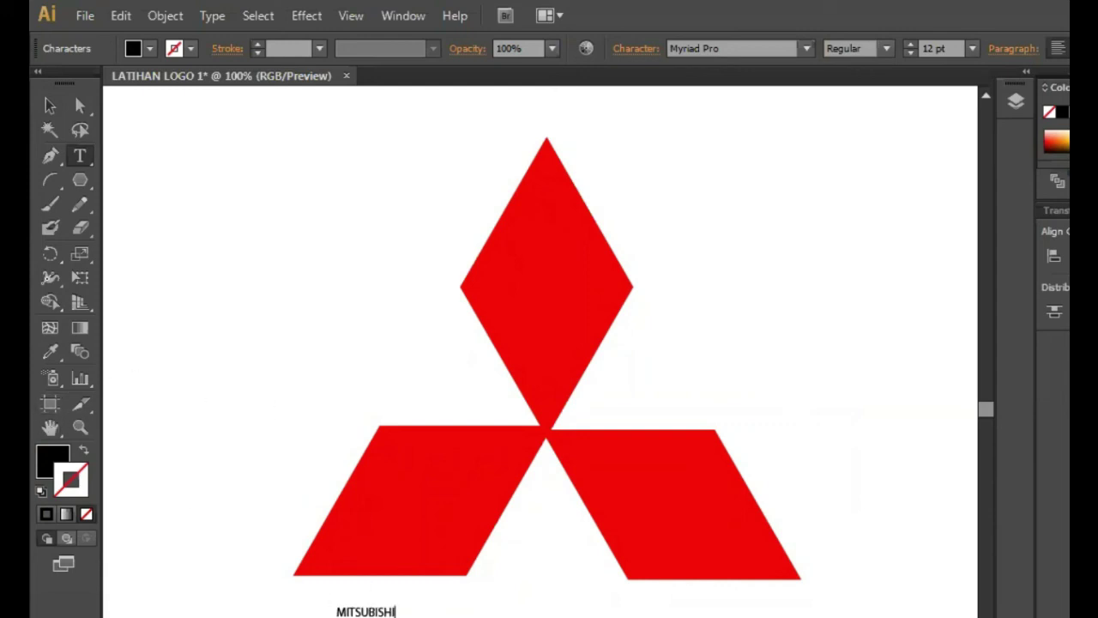
left_click(49, 106)
left_click(277, 337)
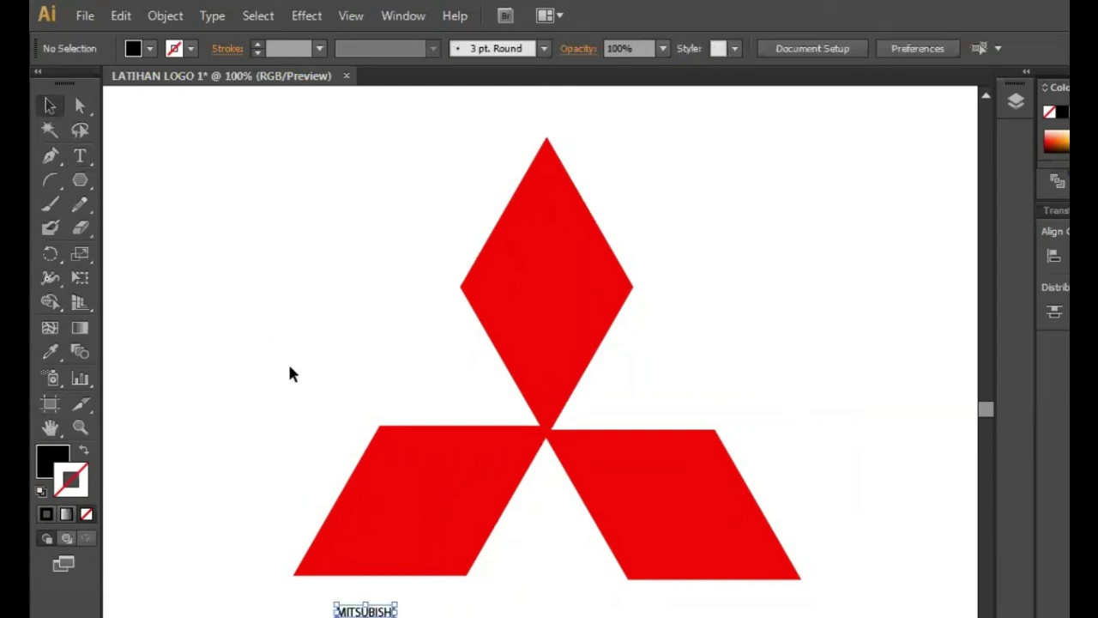
Enlarge the MITSUBISHI text to about 113.67 pt and place it directly beneath the two lower diamonds
left_click(389, 612)
left_click_drag(397, 616, 886, 454)
left_click_drag(668, 413, 606, 362)
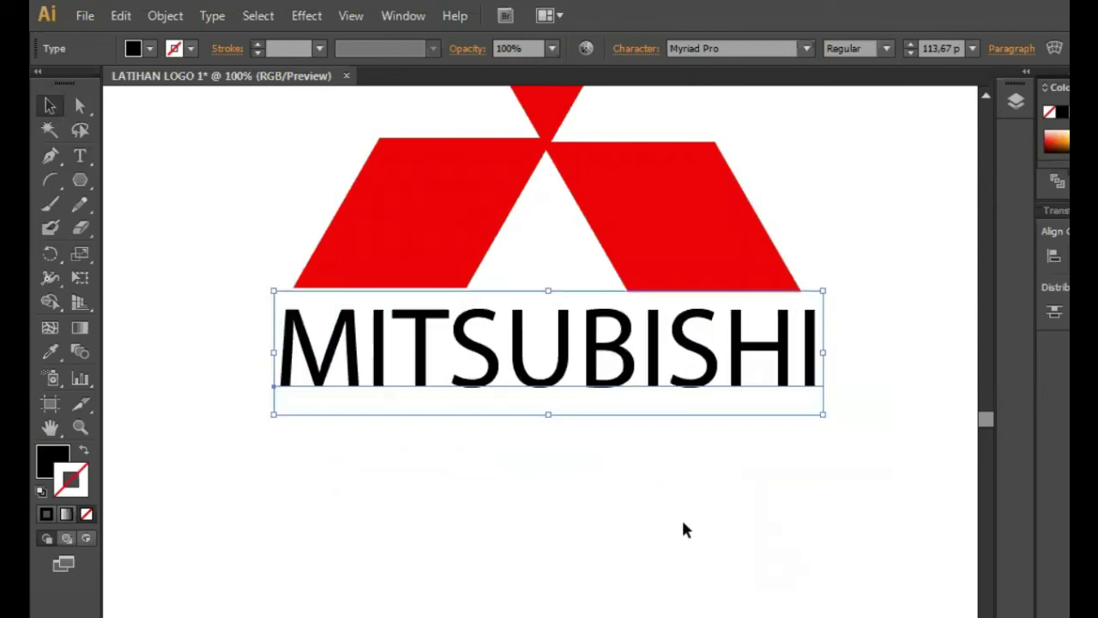
left_click(684, 523)
scroll(693, 533, "up", 5)
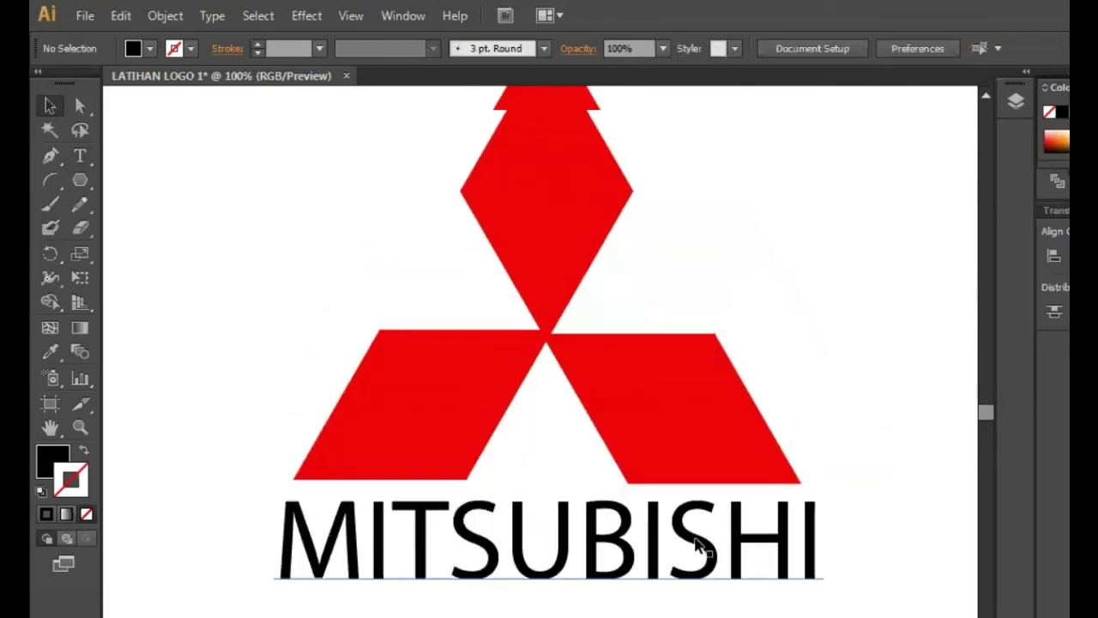
Move the diamonds and the MITSUBISHI text together straight down on the artboard
key("ctrl+minus")
key("ctrl+minus")
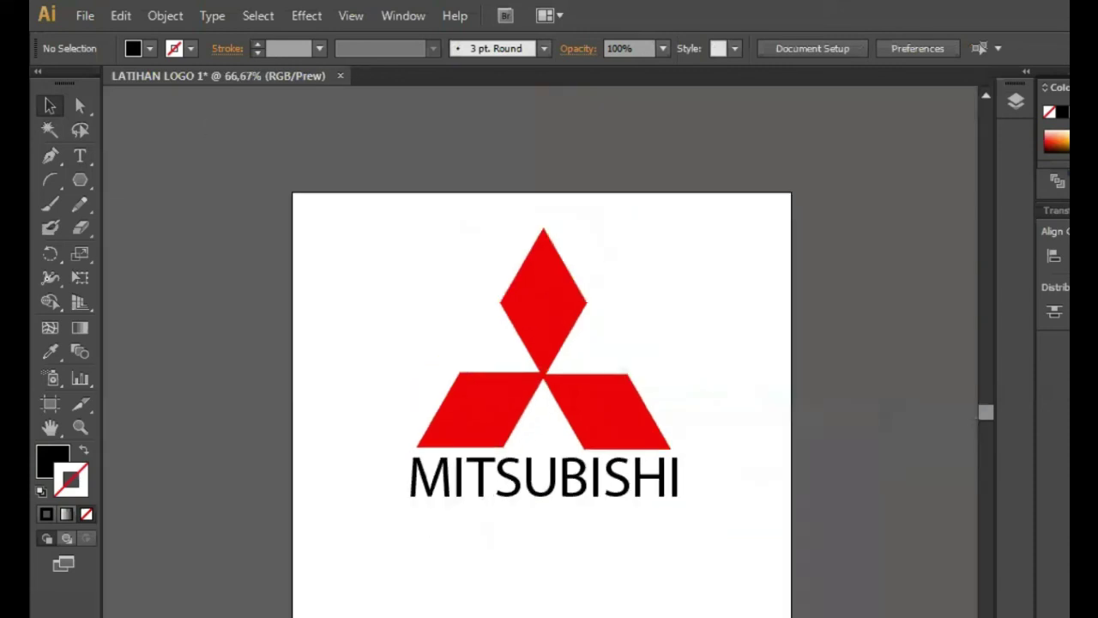
left_click_drag(342, 204, 752, 603)
left_click_drag(612, 431, 608, 492)
left_click(739, 429)
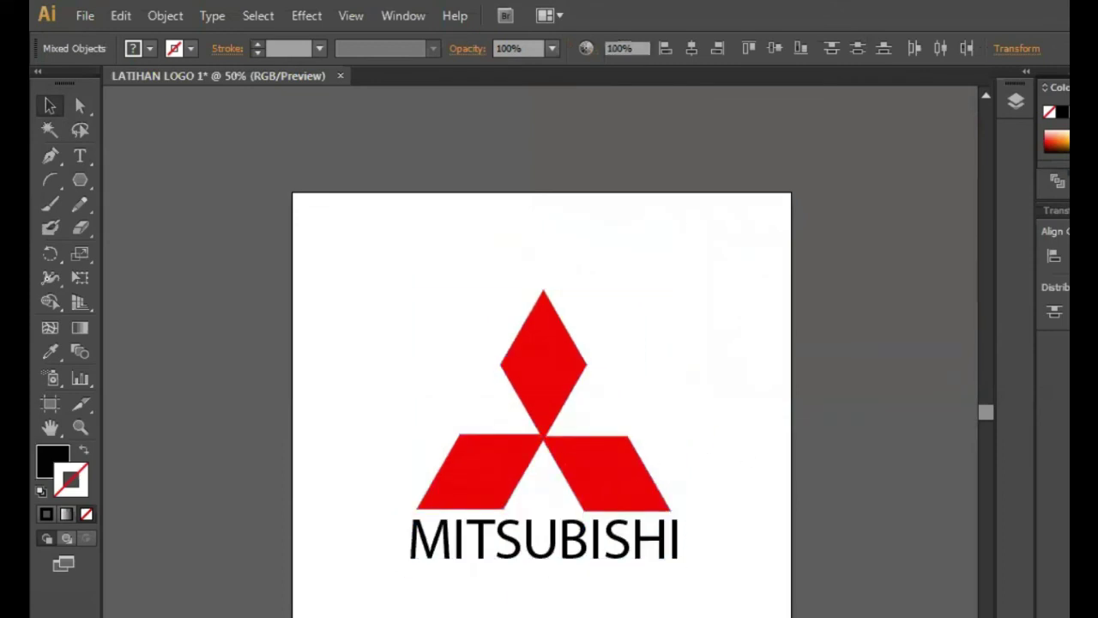
Scale the MITSUBISHI text down to about 102.52 pt and recentre it beneath the diamonds
left_click(644, 544)
left_click_drag(680, 570, 657, 569)
left_click_drag(586, 550, 601, 553)
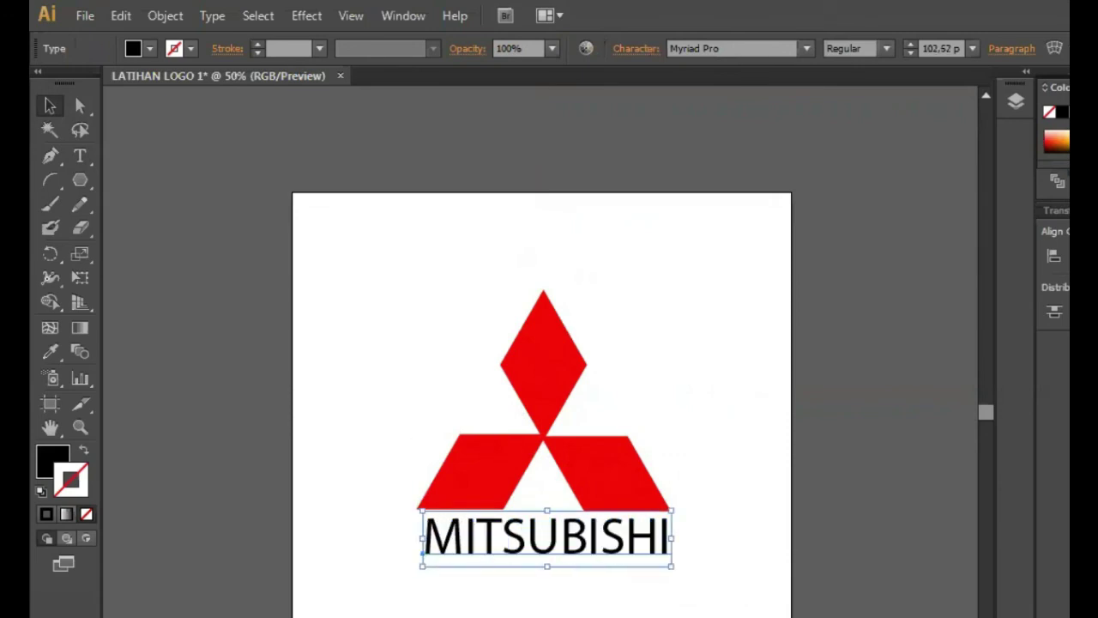
Nudge the MITSUBISHI text down in small increments to leave a slight gap below the diamonds
key("Down")
key("Down")
key("Down")
key("Down")
key("Down")
key("Down")
key("Down")
key("Down")
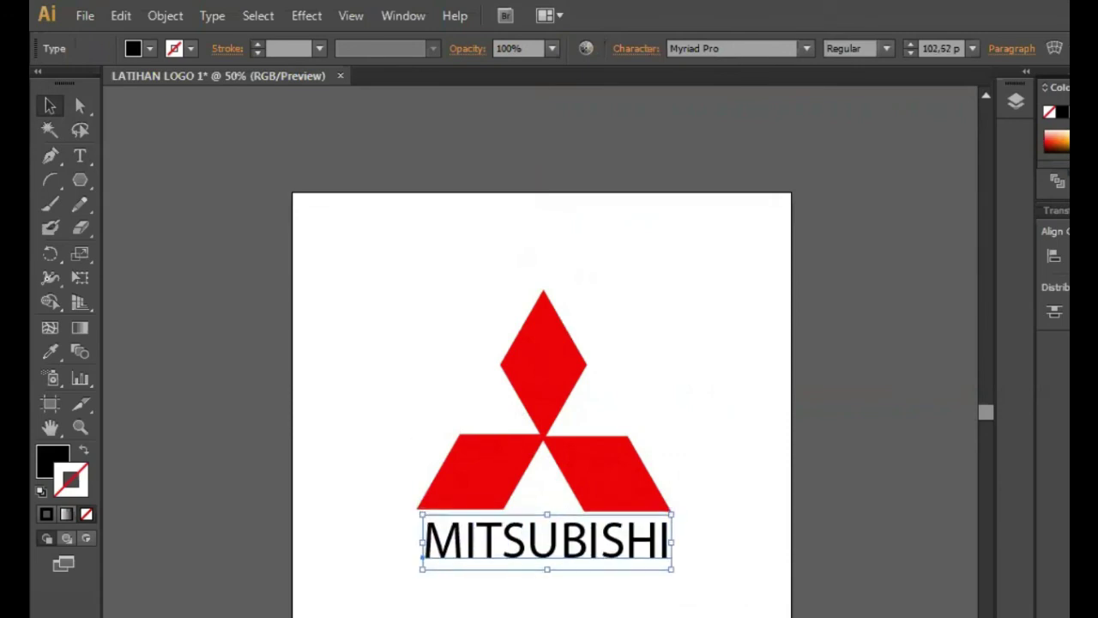
left_click(710, 611)
Set the font style of the MITSUBISHI text to Bold
left_click(629, 568)
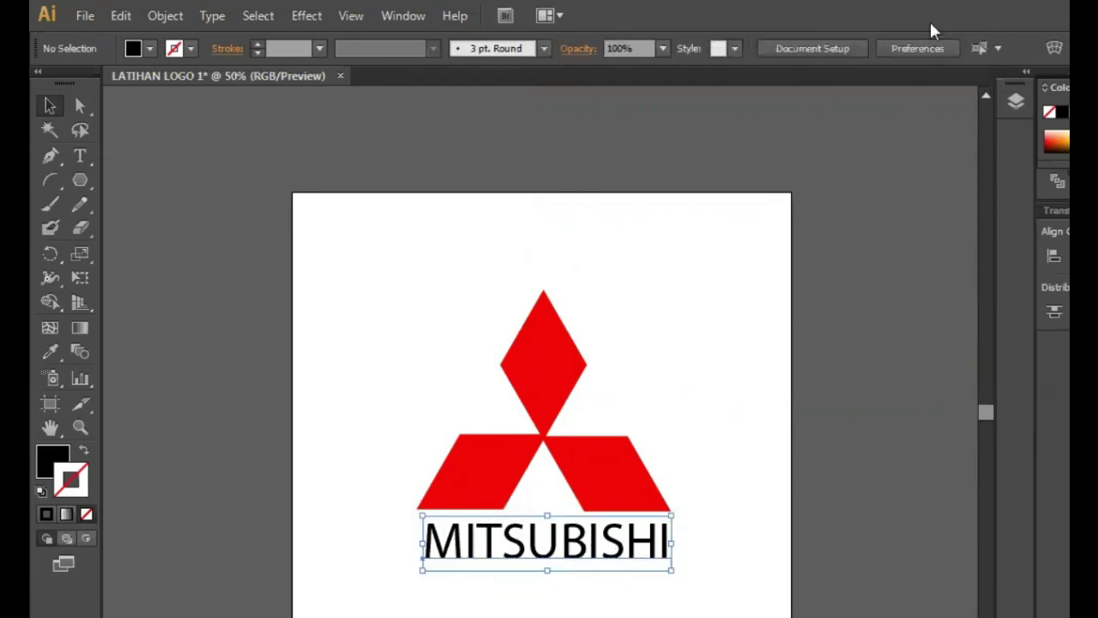
left_click(887, 47)
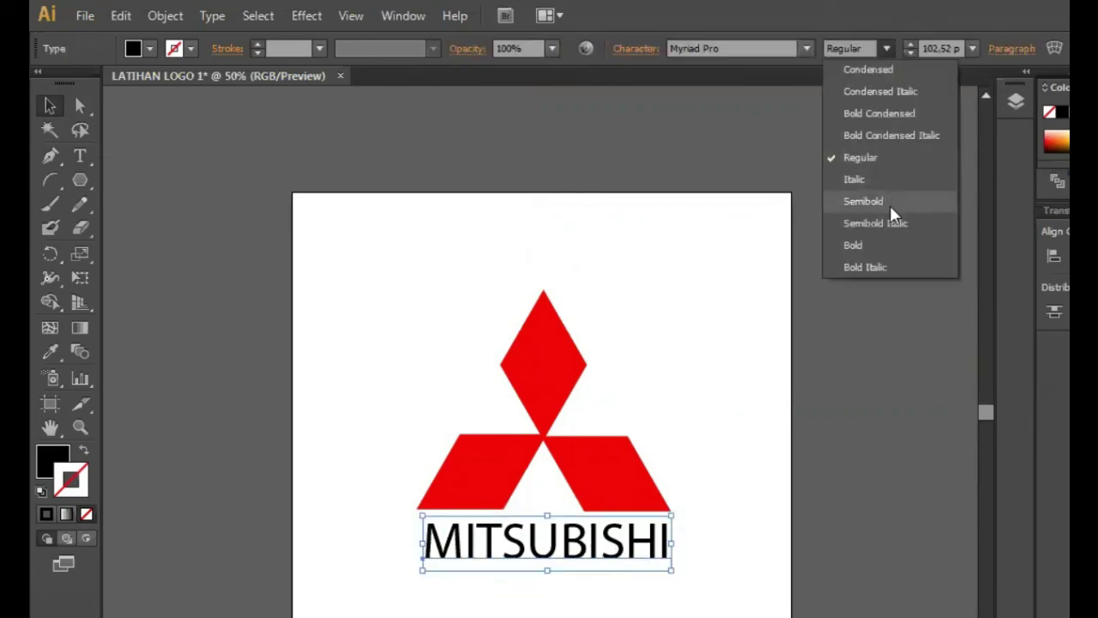
left_click(892, 247)
left_click(675, 581)
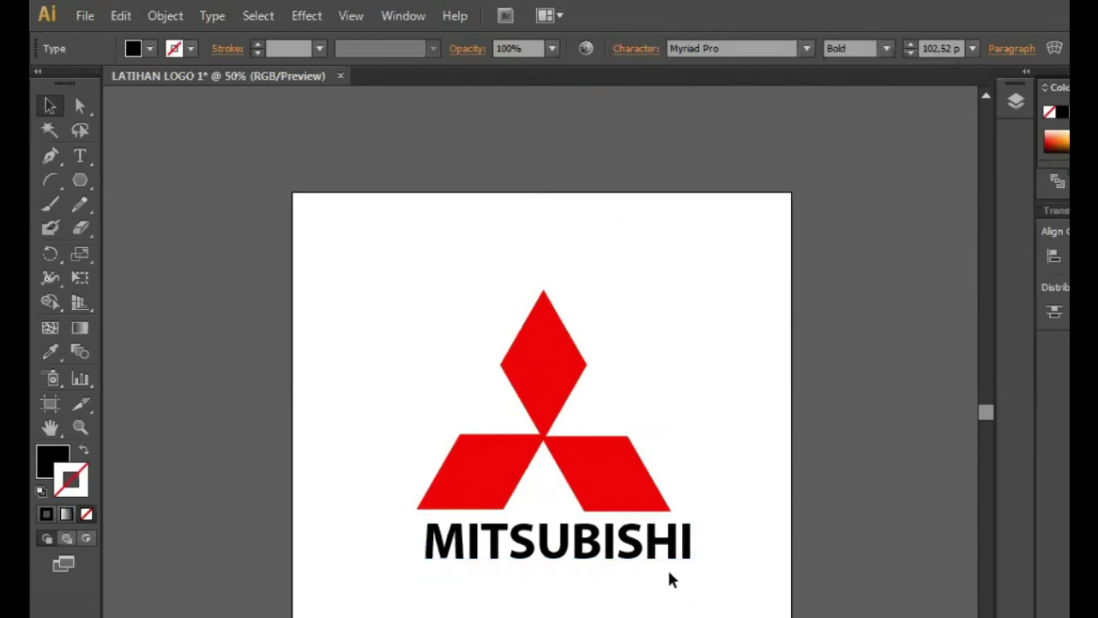
Shift the bold text down and left to the logo's left edge and scale it to about 93.32 pt
left_click_drag(625, 551, 608, 559)
left_click_drag(673, 578, 629, 553)
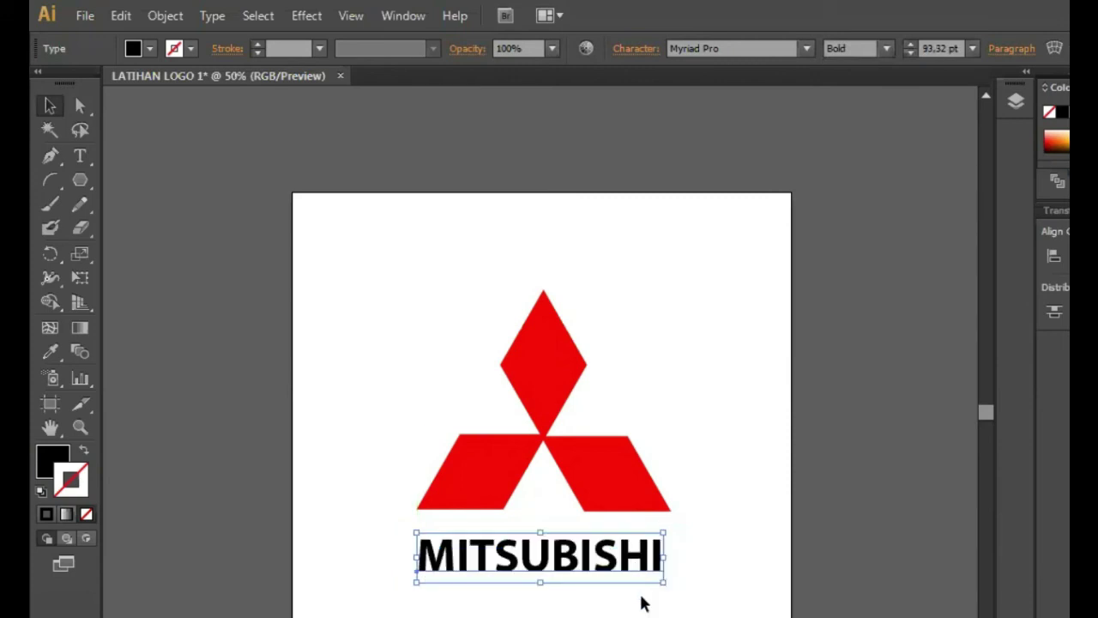
left_click(549, 614)
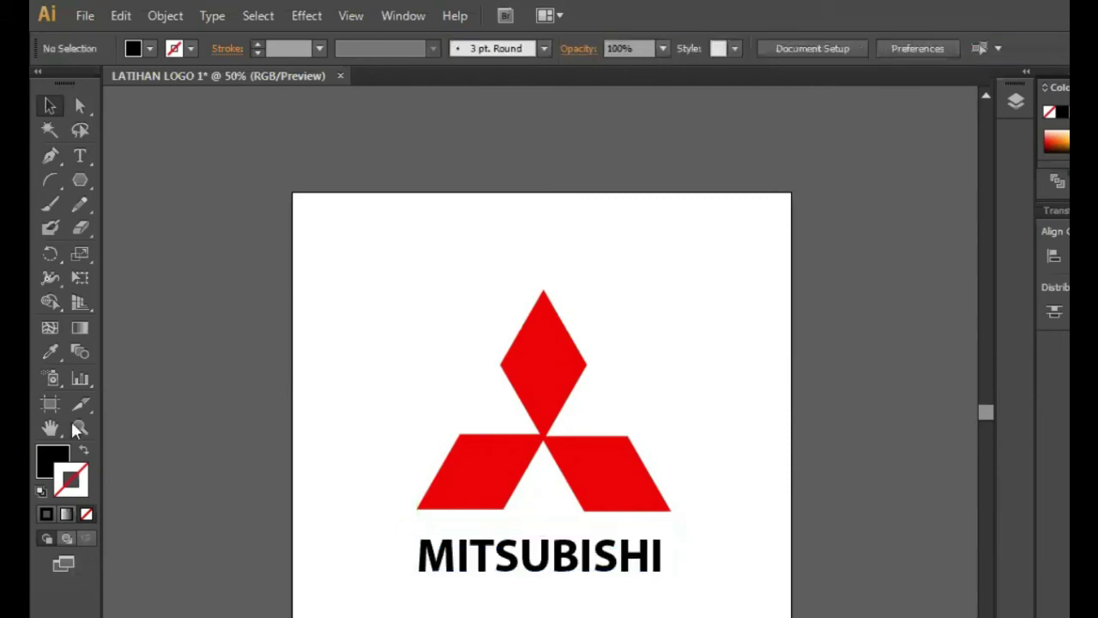
Group the diamonds with the MITSUBISHI text and move the group slightly up and to the right
left_click_drag(347, 265, 746, 612)
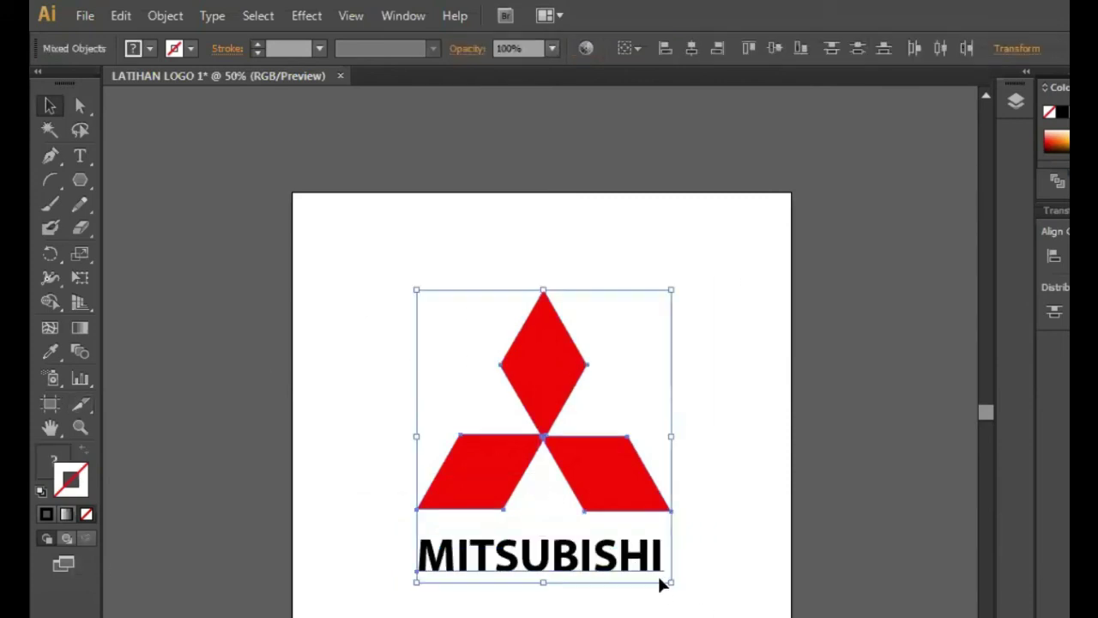
right_click(622, 483)
left_click(699, 575)
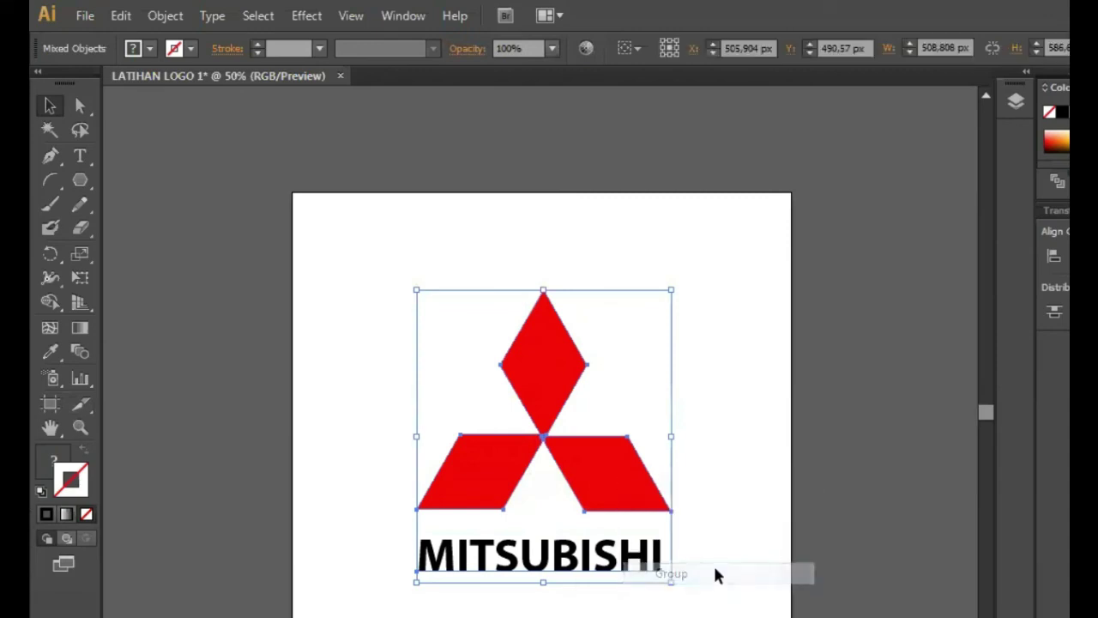
left_click(718, 578)
mouse_move(596, 481)
left_mouse_down()
mouse_move(603, 444)
mouse_move(602, 471)
mouse_move(602, 452)
mouse_move(611, 467)
left_mouse_up()
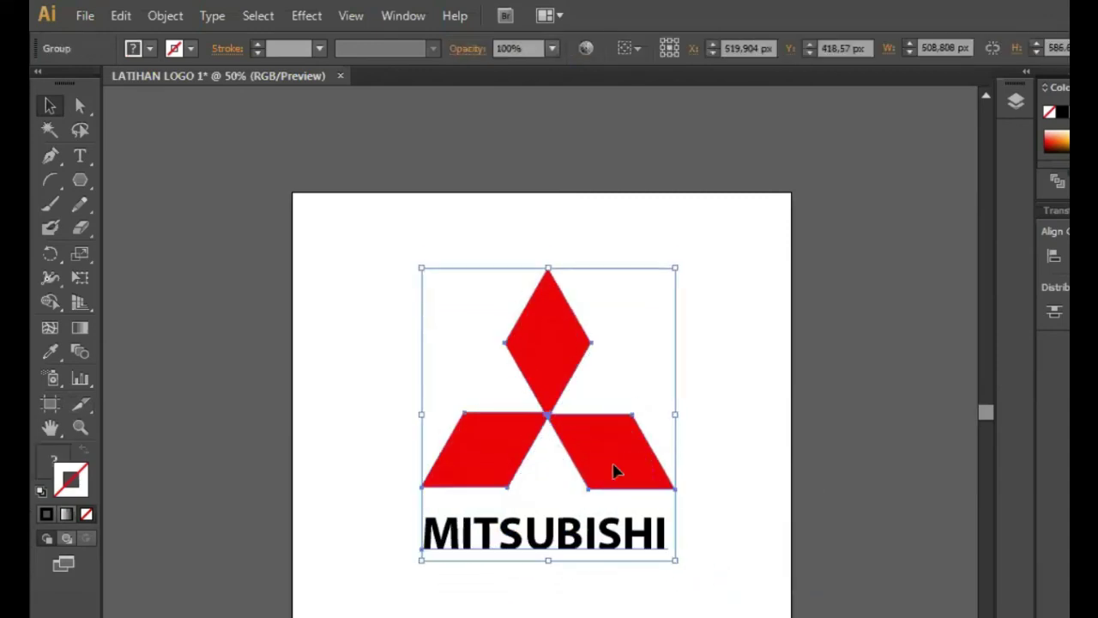
left_click(743, 539)
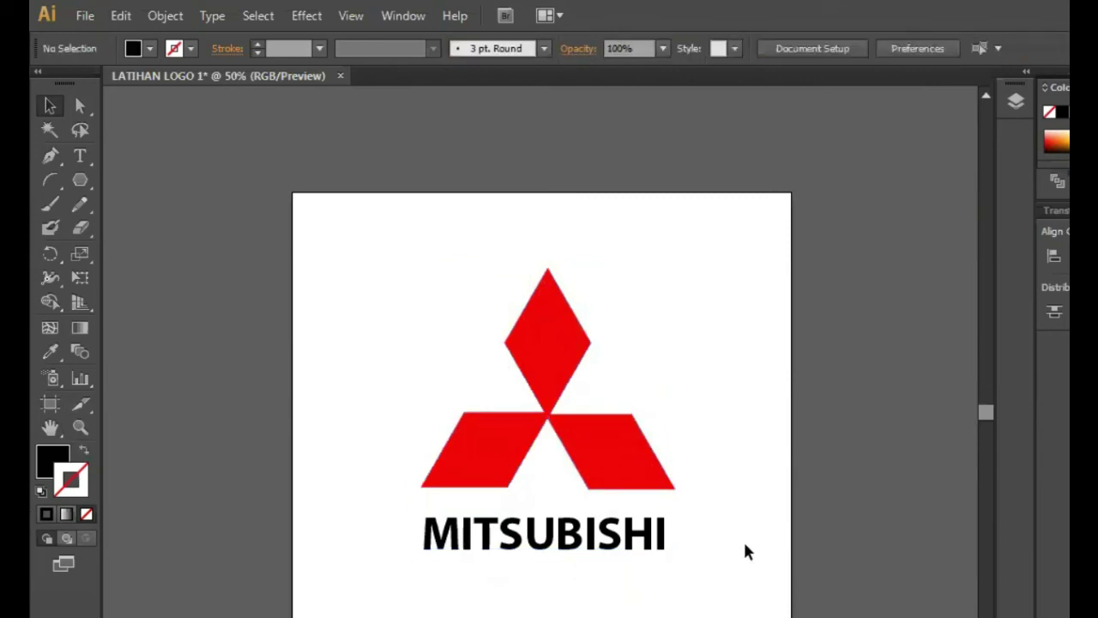
Enlarge the logo group to about 700 px high and reposition it near the middle of the artboard's width
left_click(600, 482)
left_click_drag(673, 560, 724, 615)
left_click_drag(625, 500, 579, 481)
left_click_drag(599, 476, 613, 477)
left_click(347, 611)
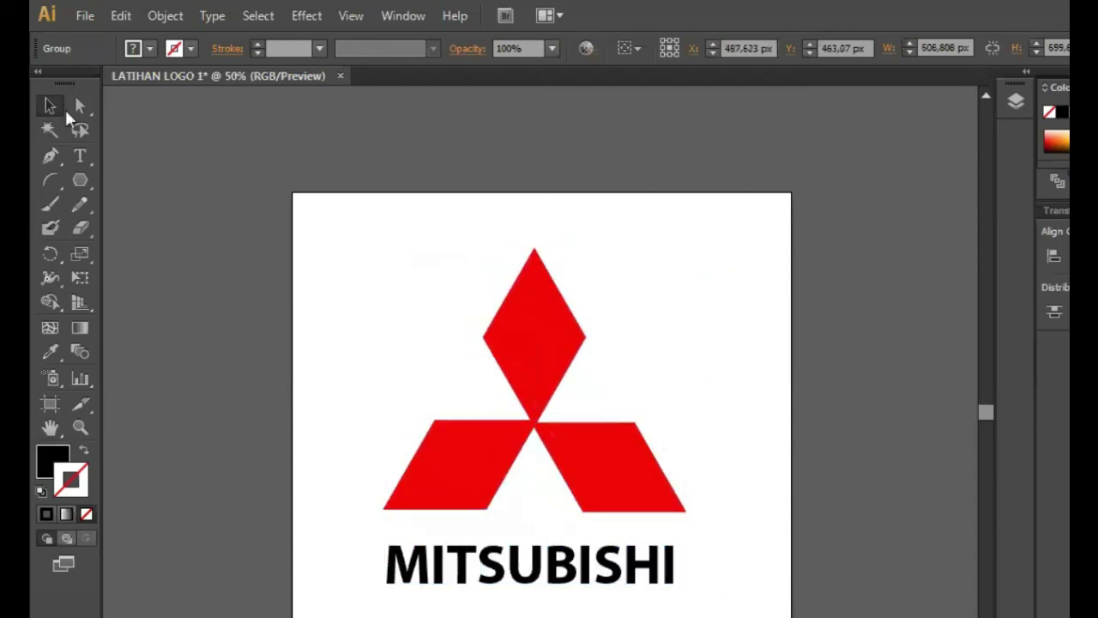
Save the document in the semester 2 folder as LATIHAN LOGO 1-NAMA.ai with the default Illustrator CS6 options
left_click(93, 20)
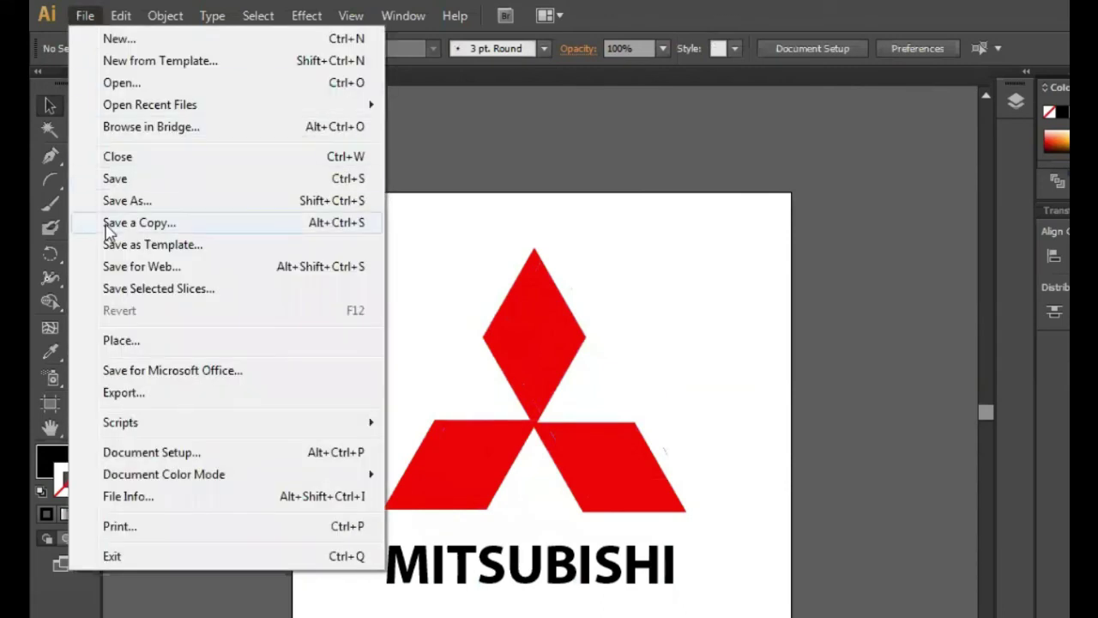
left_click(142, 178)
left_click(376, 502)
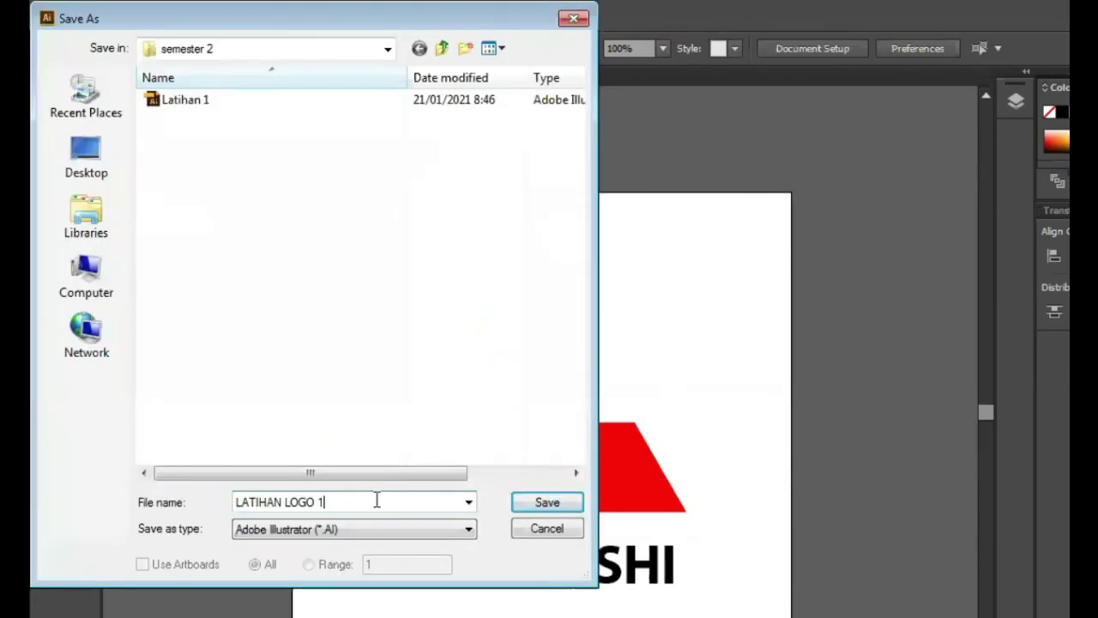
type("-NAMA")
left_click(554, 506)
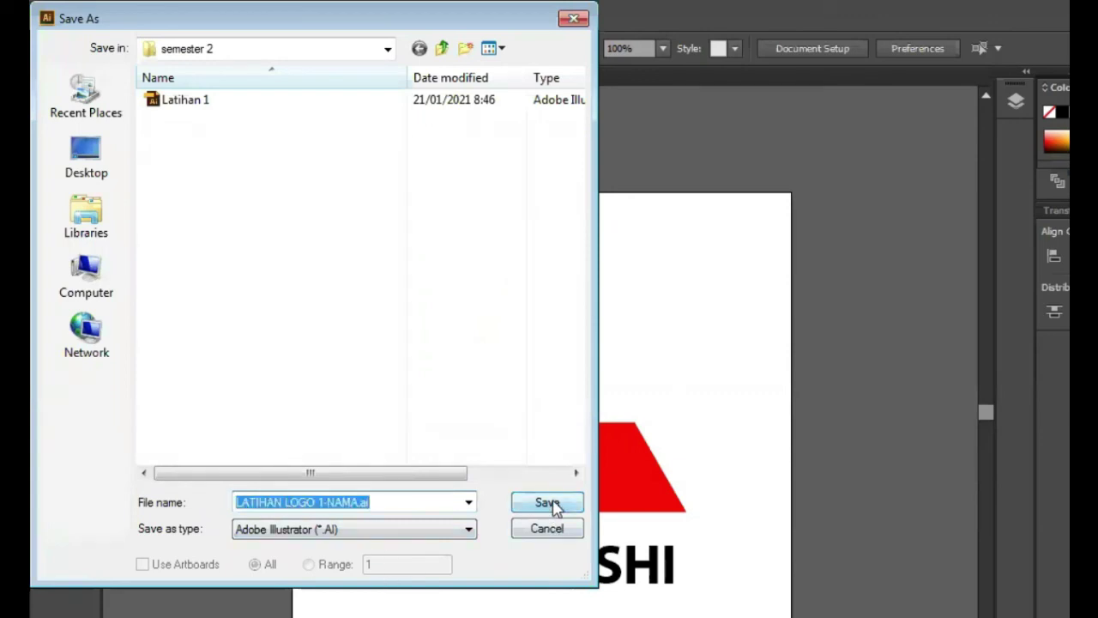
left_click(553, 504)
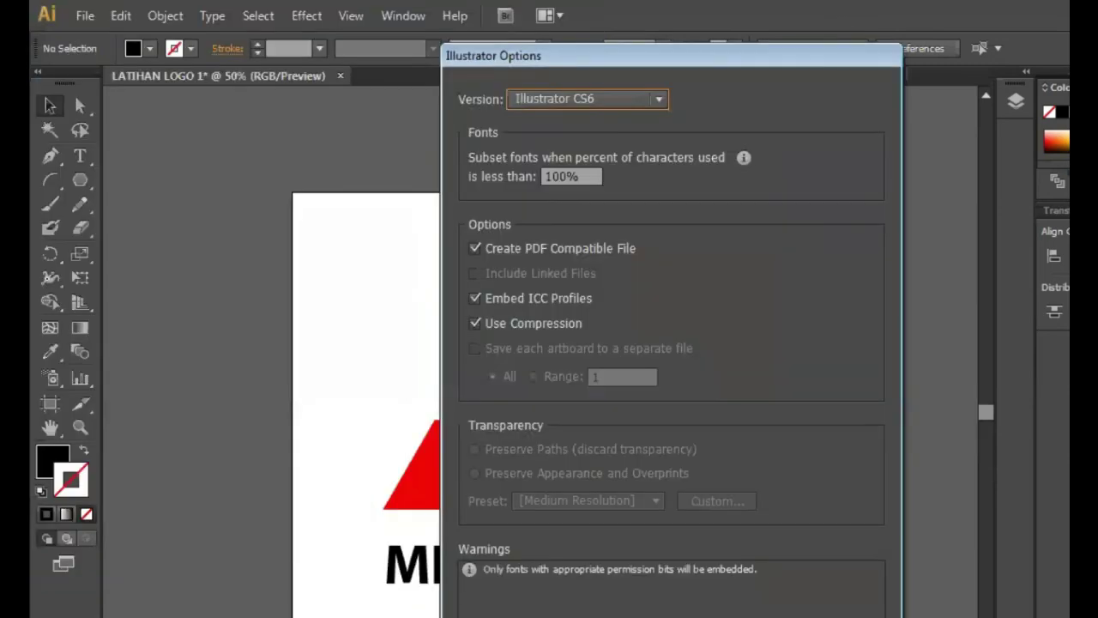
key("Return")
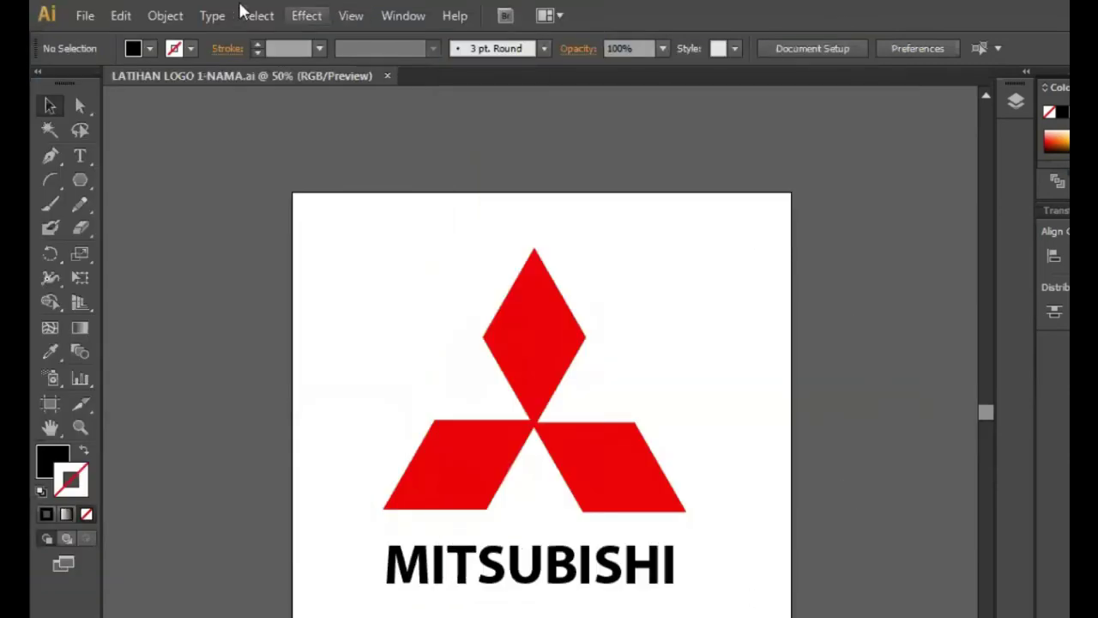
Export the logo to the semester 2 folder as LATIHAN LOGO 1-NAMA.png at High (300 ppi) with a transparent background
left_click(86, 15)
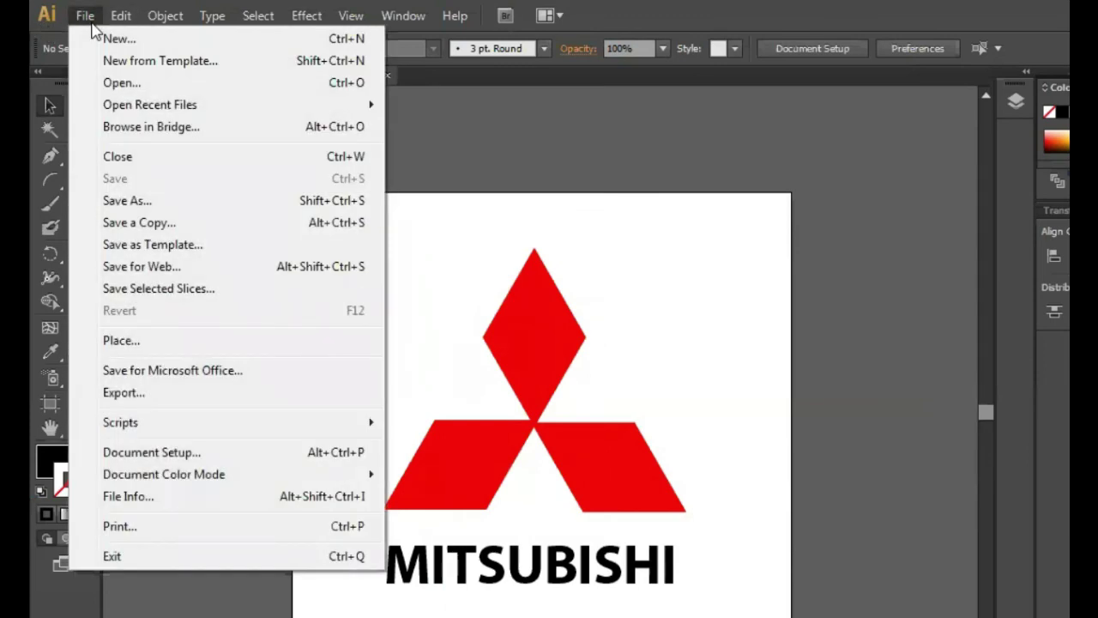
left_click(183, 397)
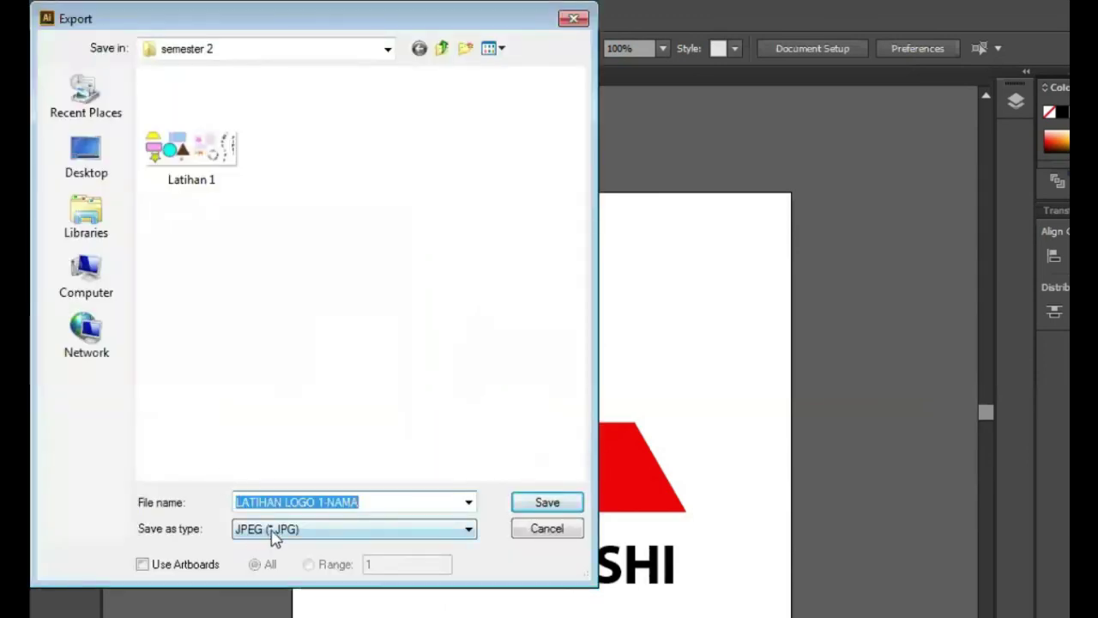
left_click(272, 529)
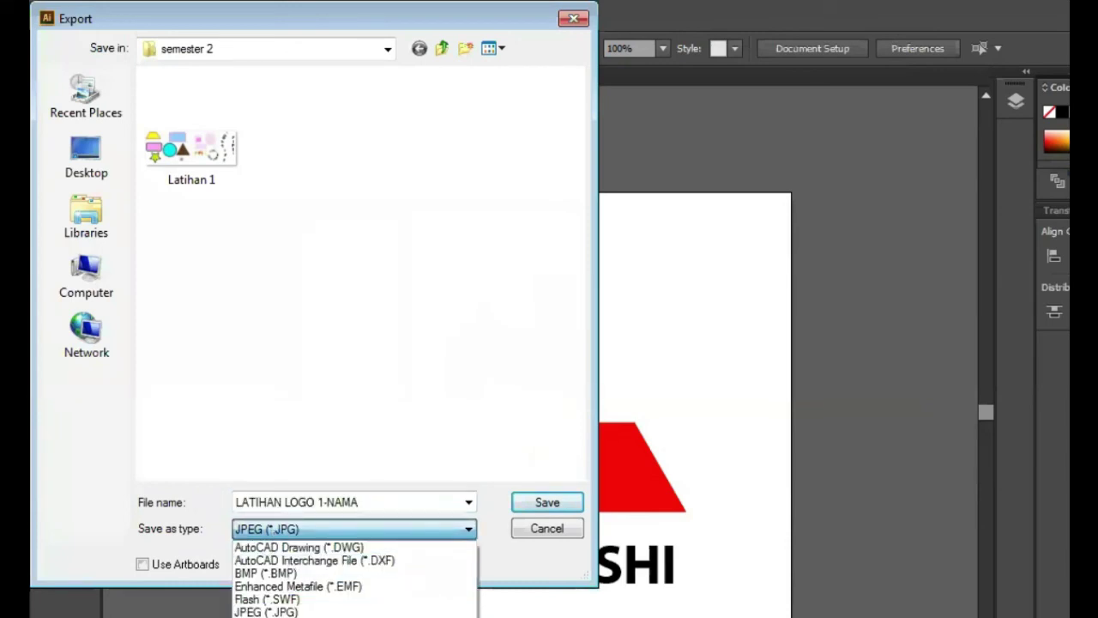
left_click(268, 617)
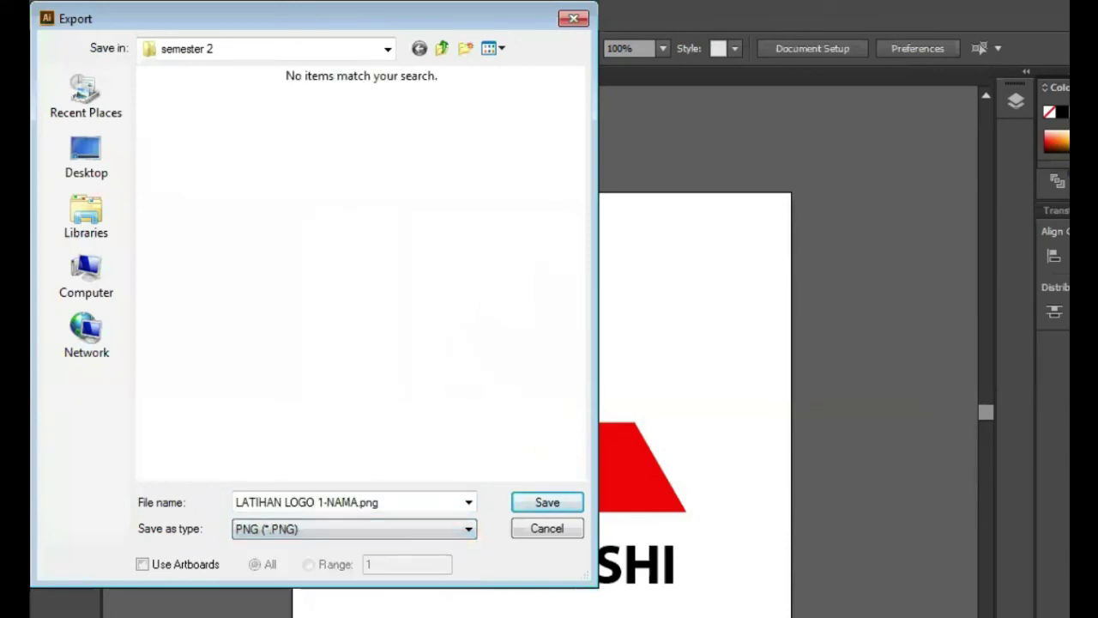
left_click(536, 505)
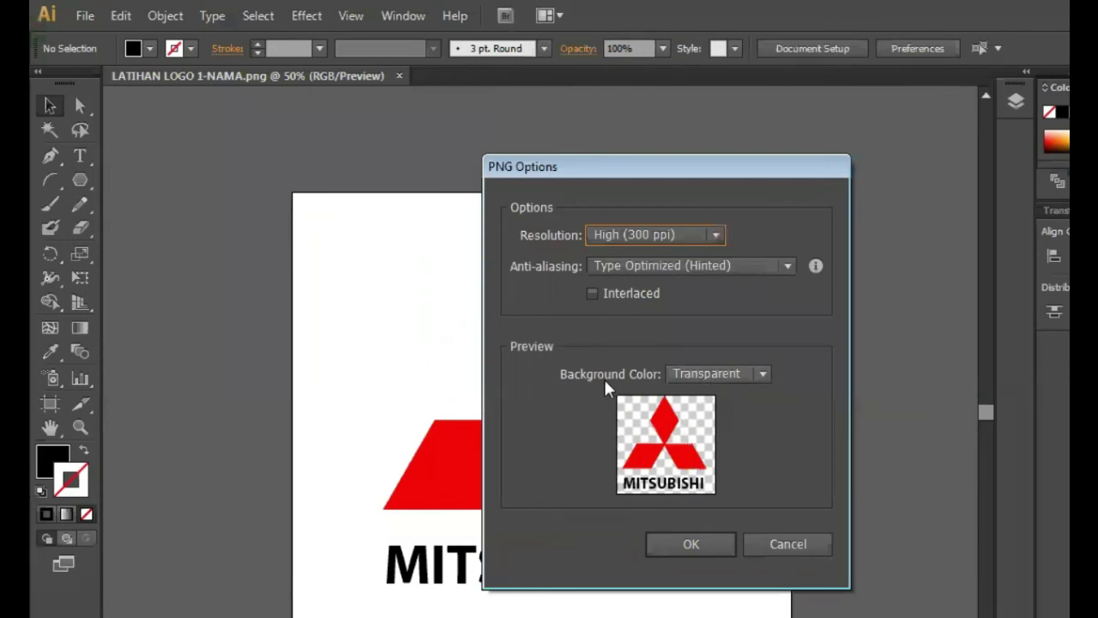
left_click(699, 376)
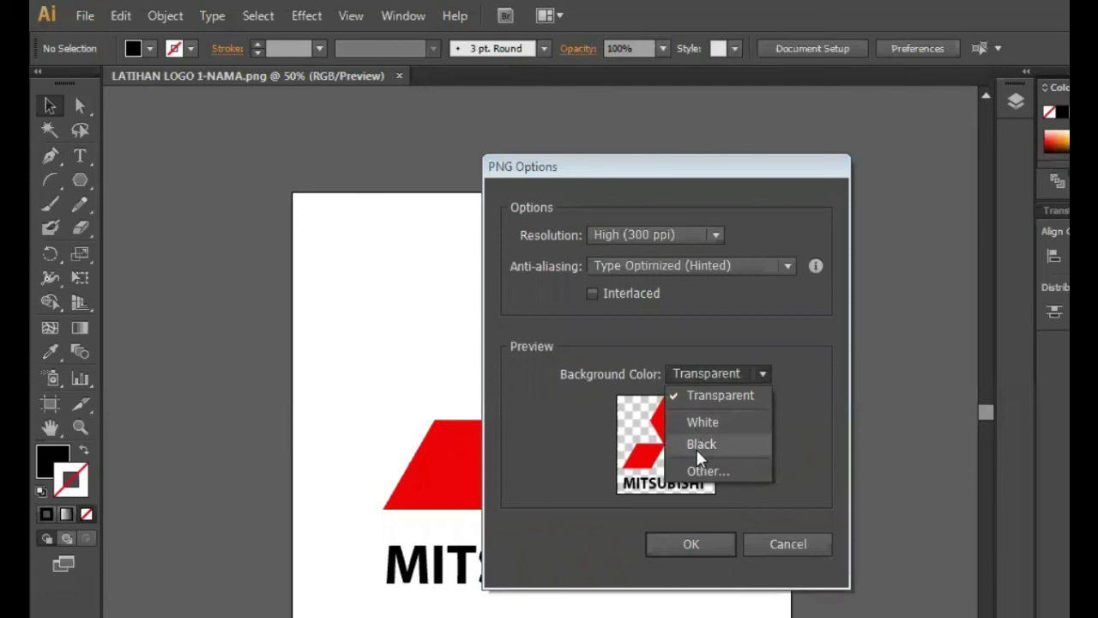
left_click(703, 396)
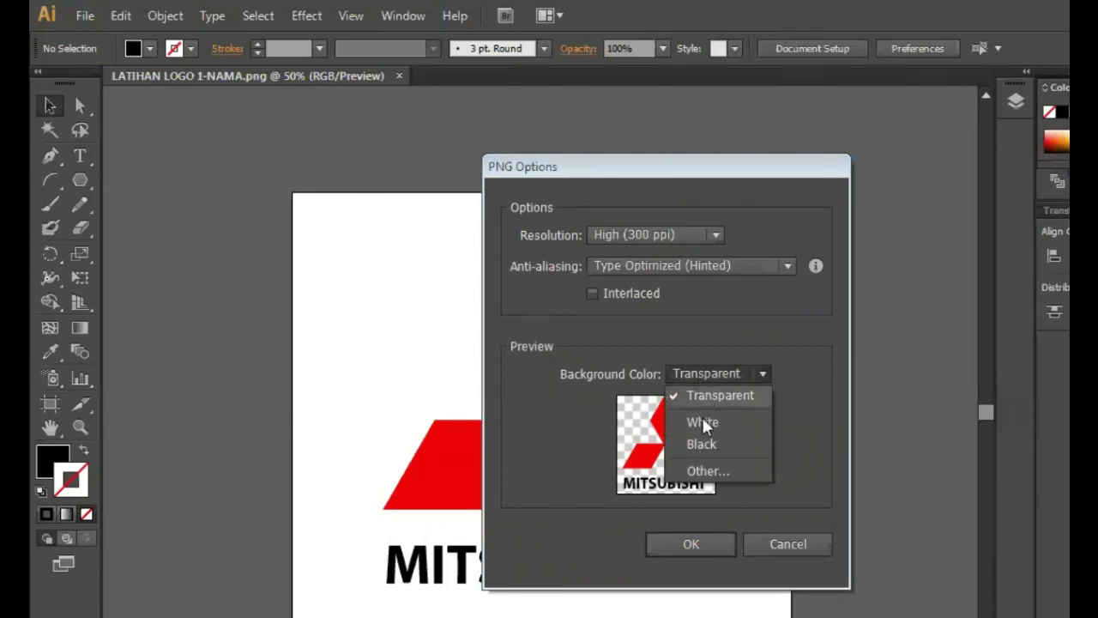
left_click(709, 542)
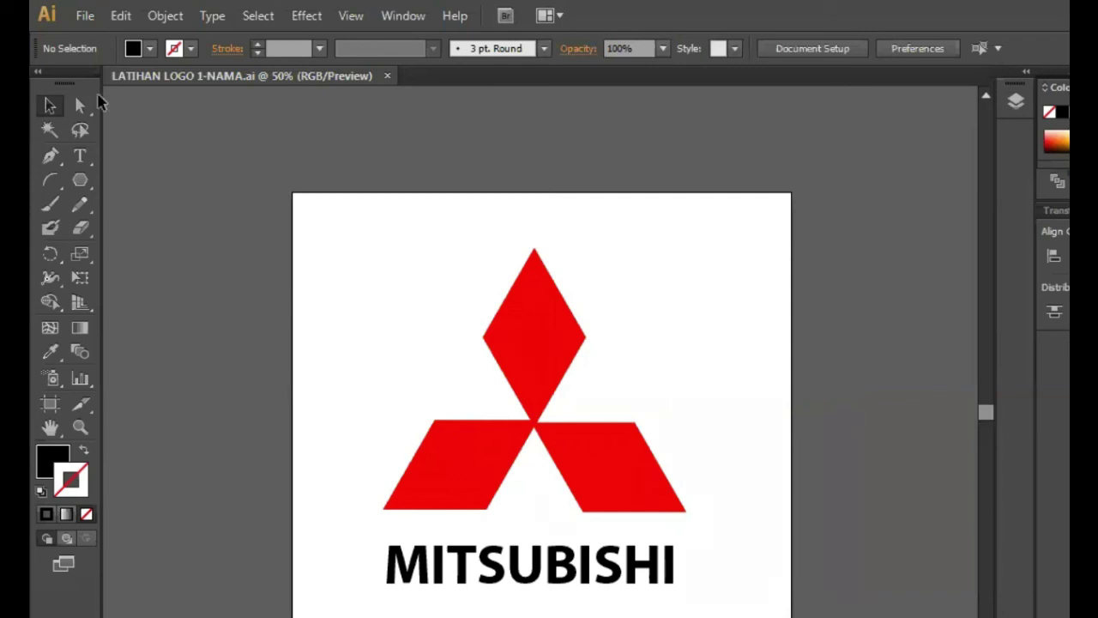
Create a new 1000 x 1000 px RGB document with one artboard for testing the exported image
left_click(83, 15)
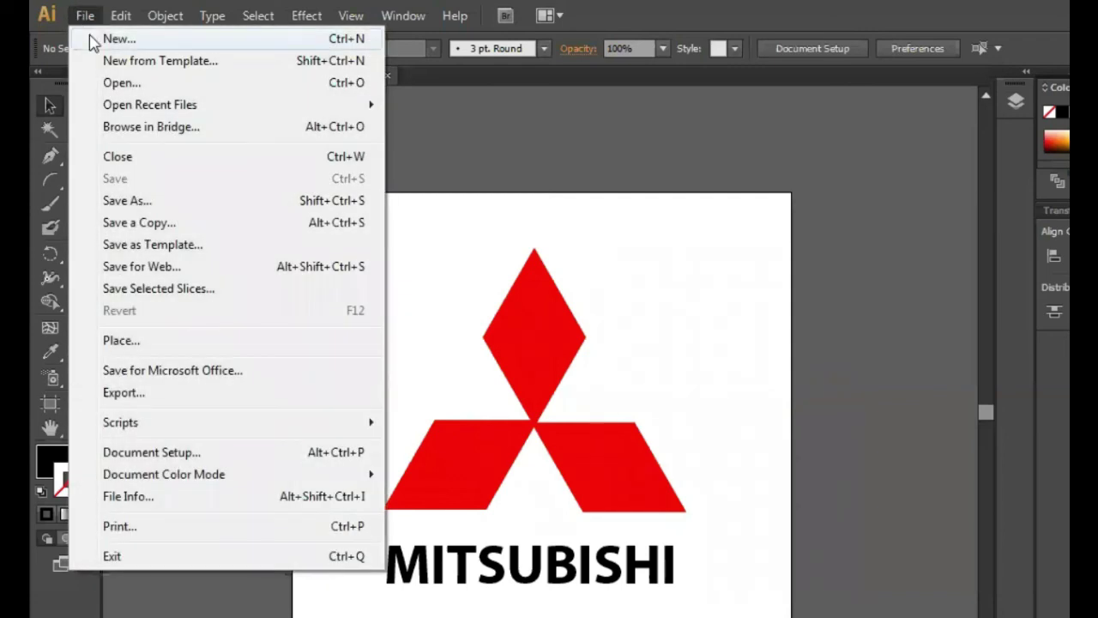
left_click(93, 40)
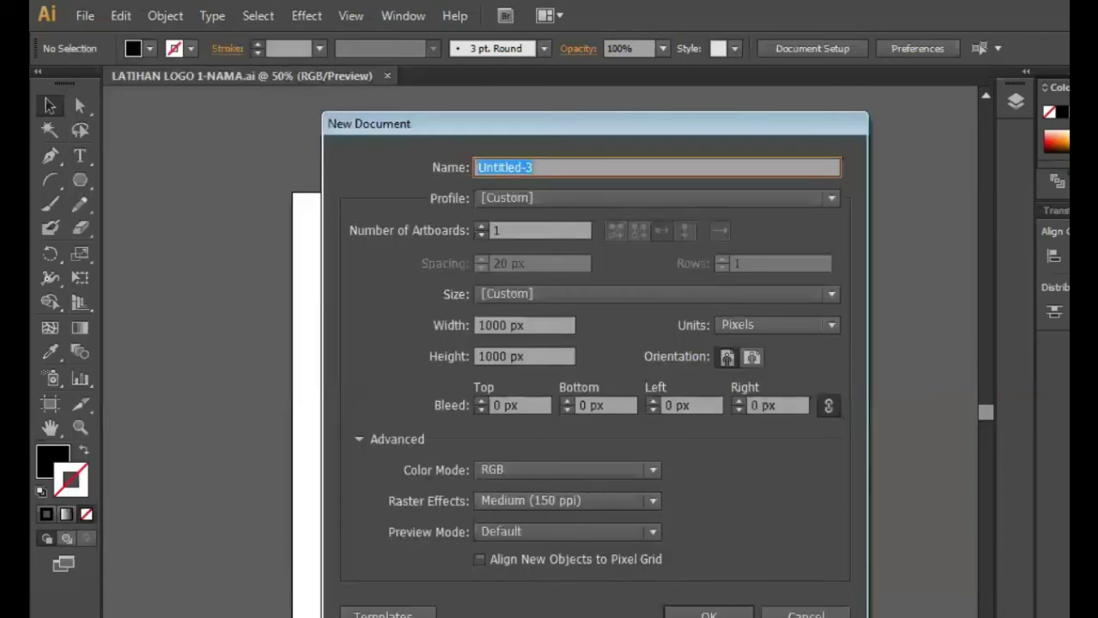
left_click(708, 614)
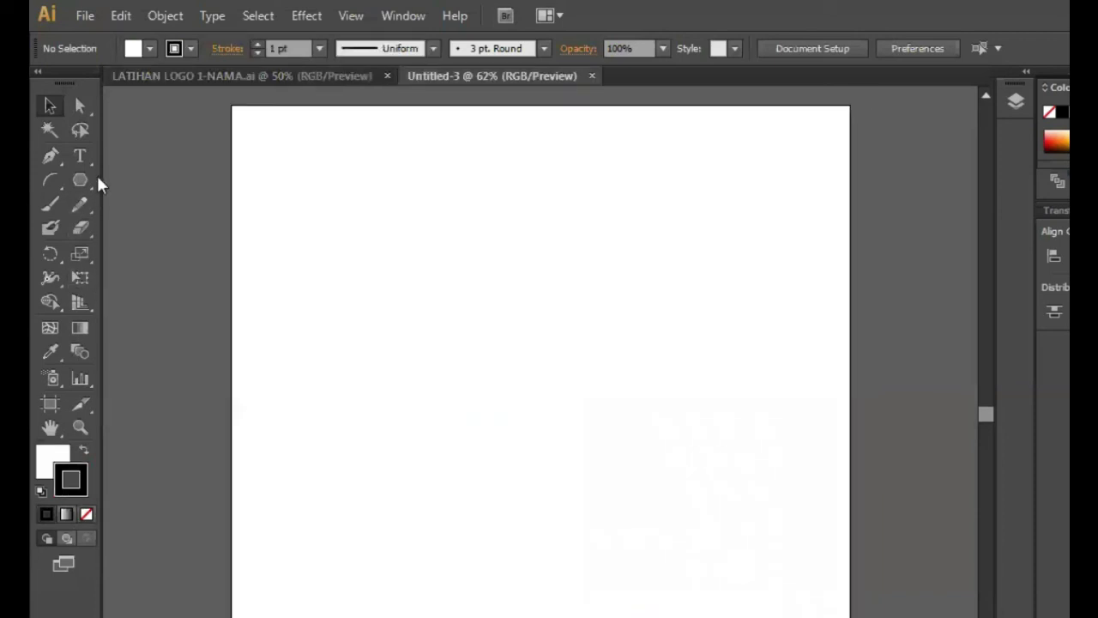
Draw an oversized polygon covering most of the artboard and fill it with cyan
left_click(81, 181)
left_click_drag(364, 172, 889, 616)
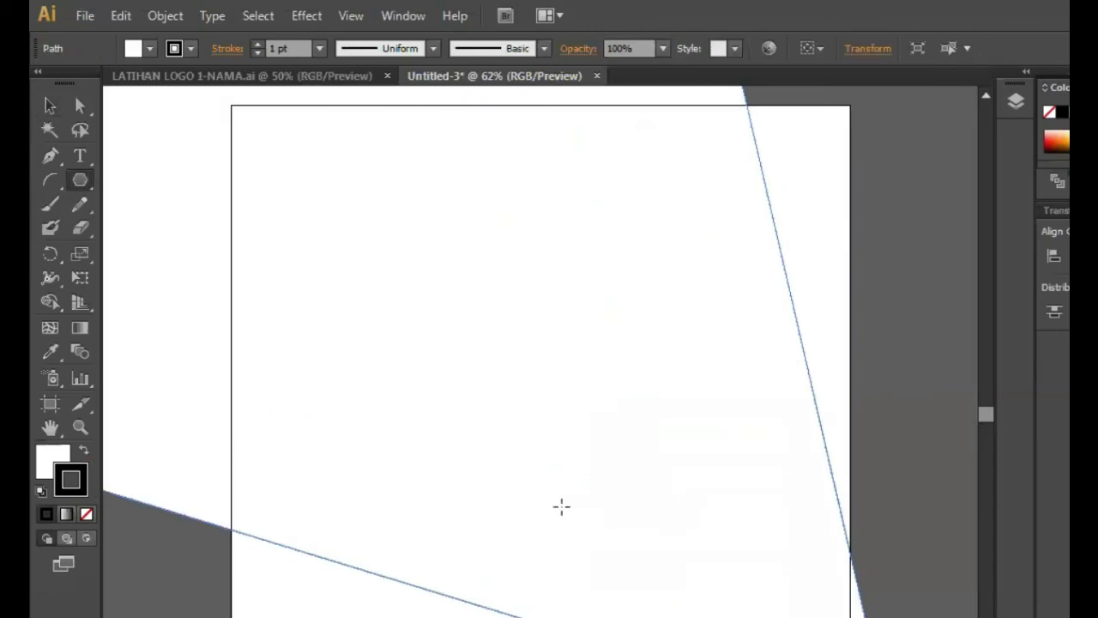
left_click(148, 50)
left_click(141, 82)
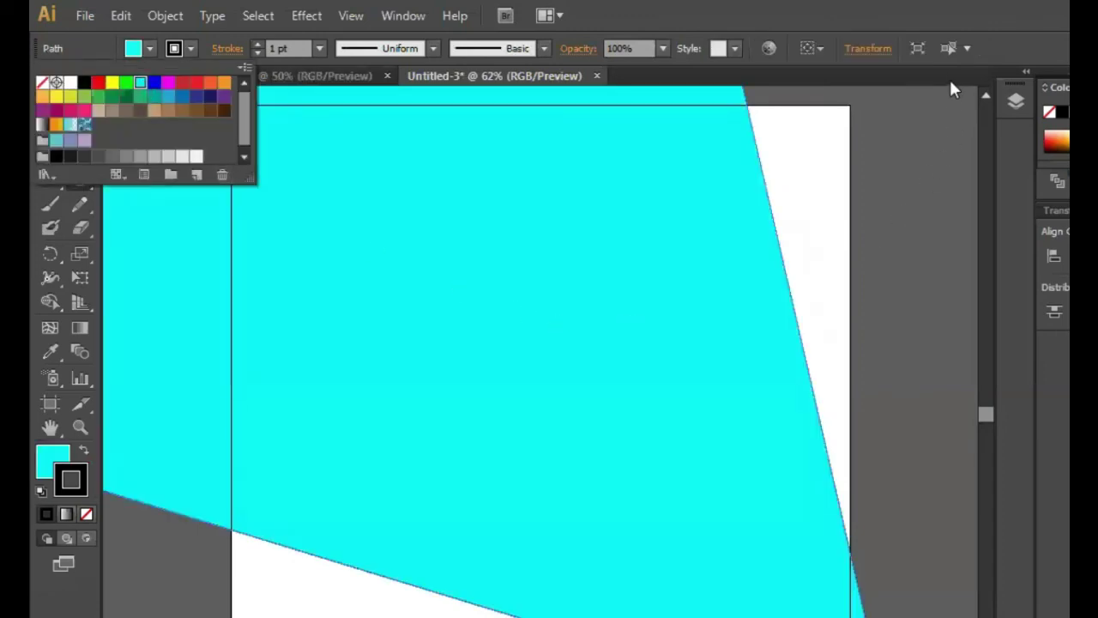
left_click(951, 72)
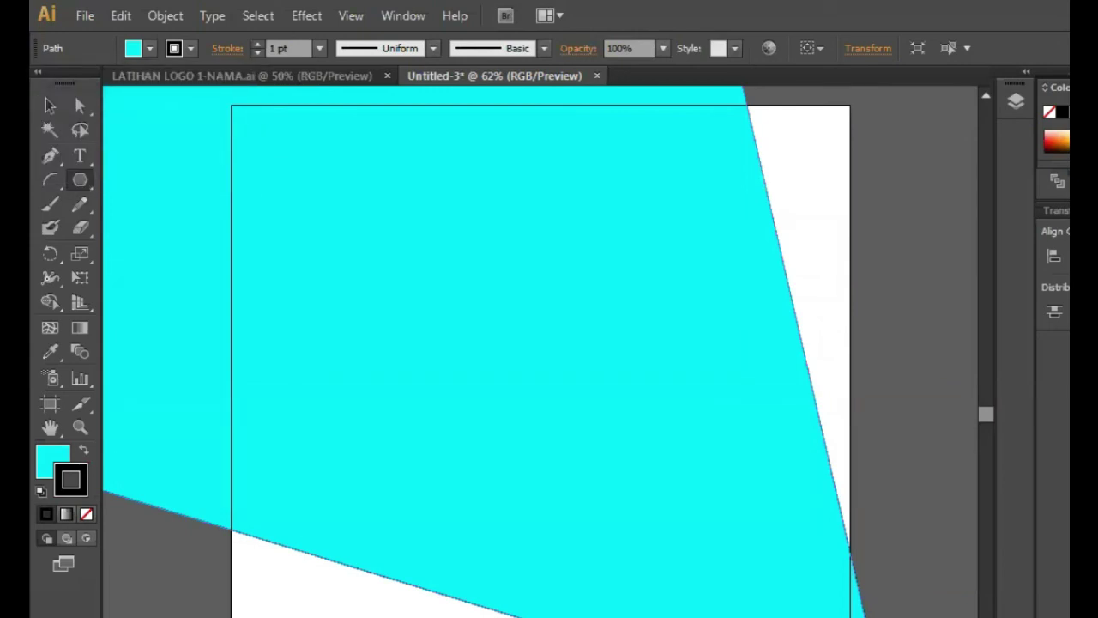
Place the exported logo PNG over the cyan polygon, move it up and right to the artboard's top edge, and deselect it
left_click_drag(387, 613, 387, 427)
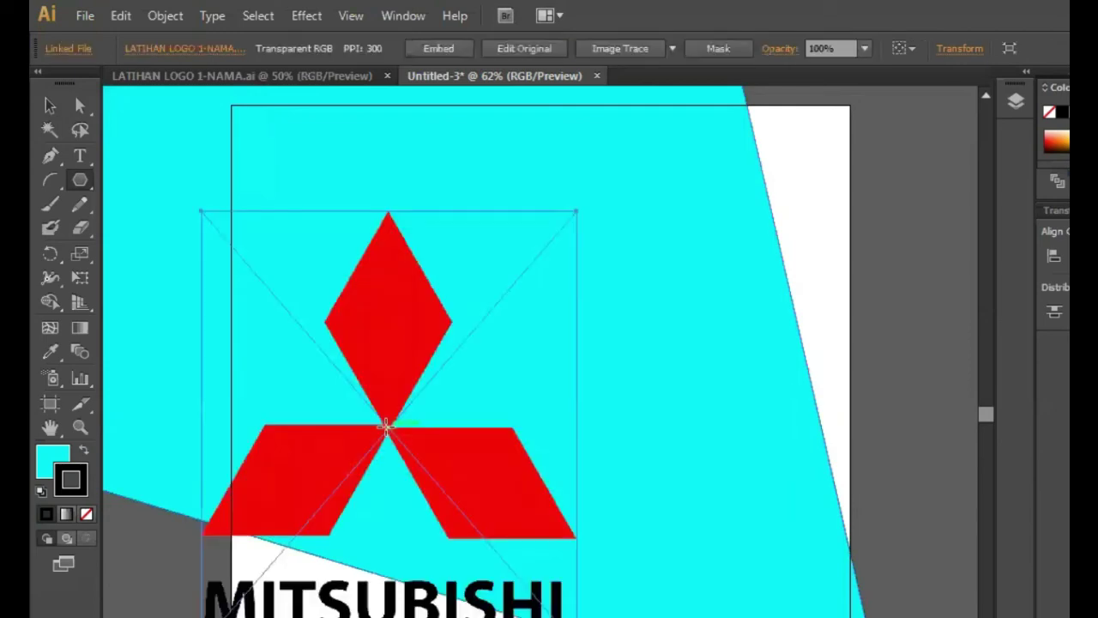
left_click(51, 104)
left_click_drag(375, 316, 481, 206)
left_click(464, 615)
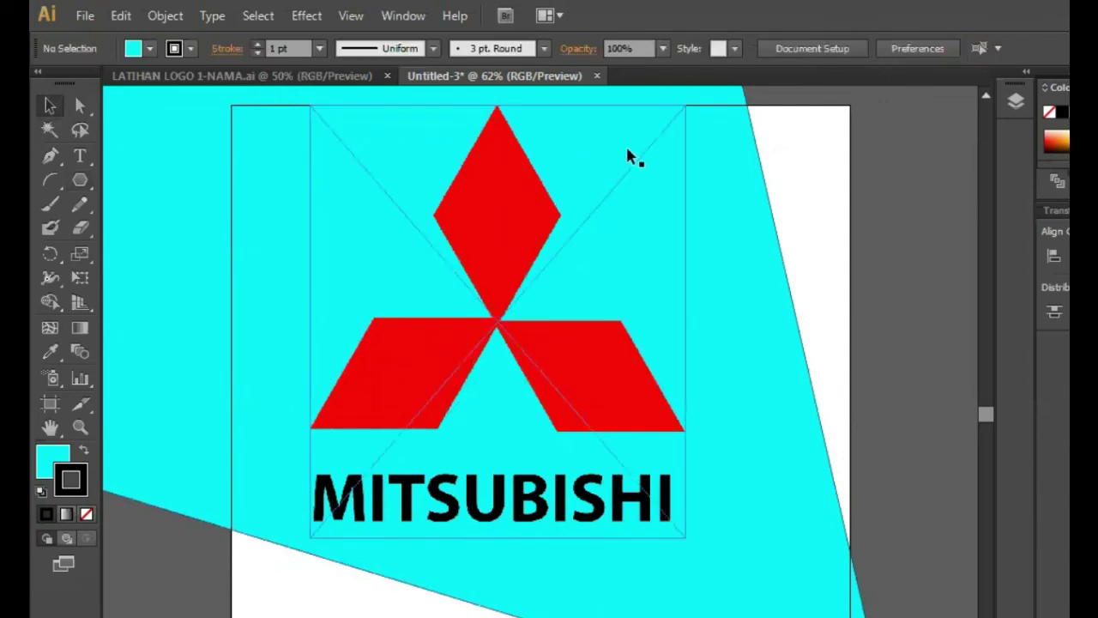
Close the untitled test document
left_click(598, 76)
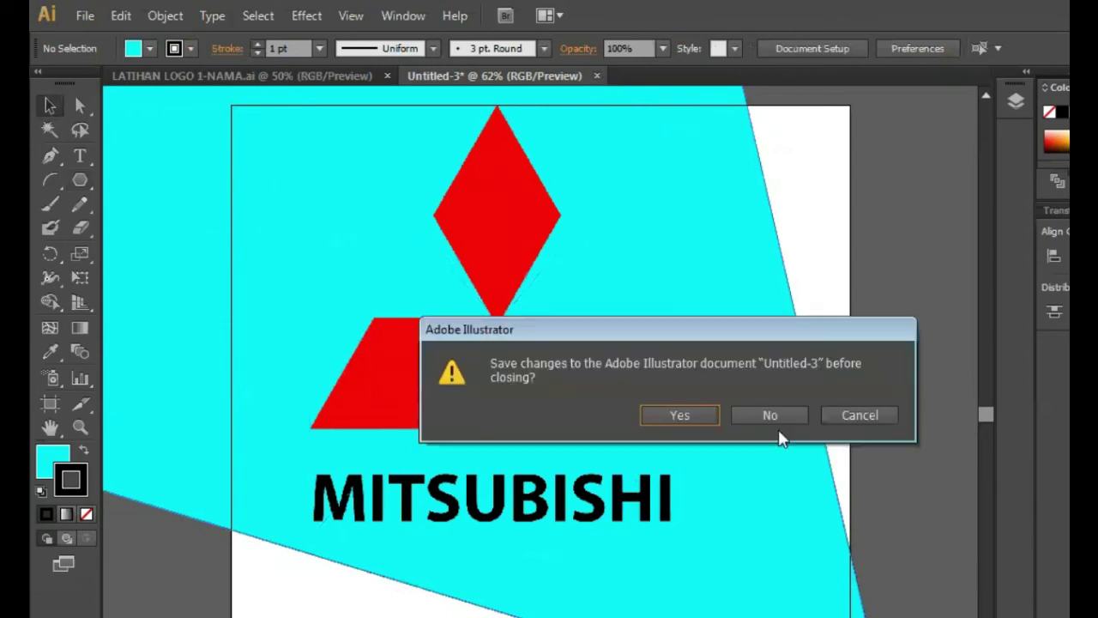